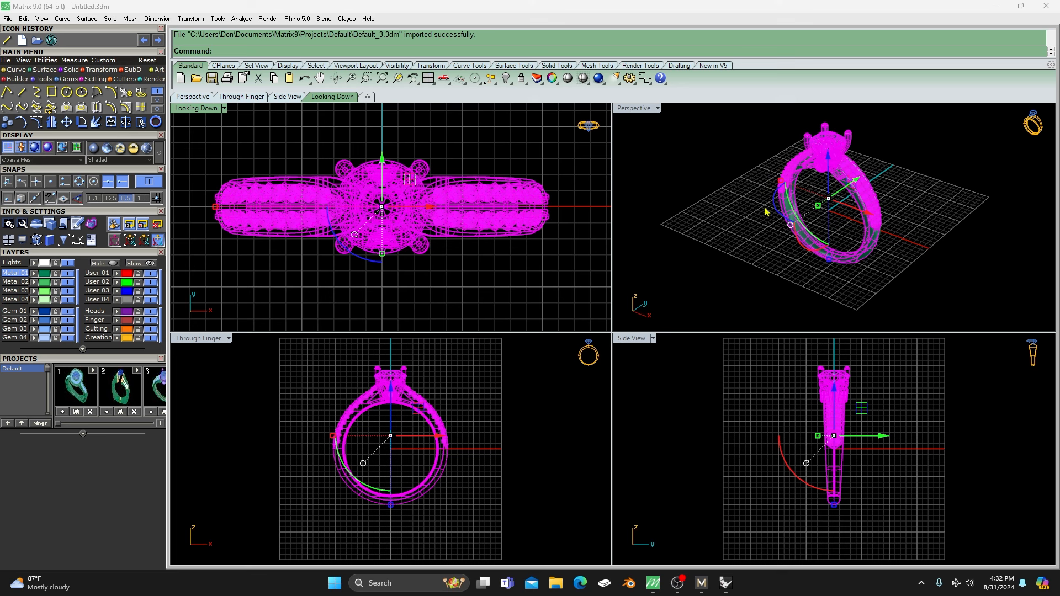
Step: Deselect the imported ring and display the model with Plastic shading in all viewports
{"action": "right_click_drag", "start_coordinate": [758, 219], "coordinate": [758, 240]}
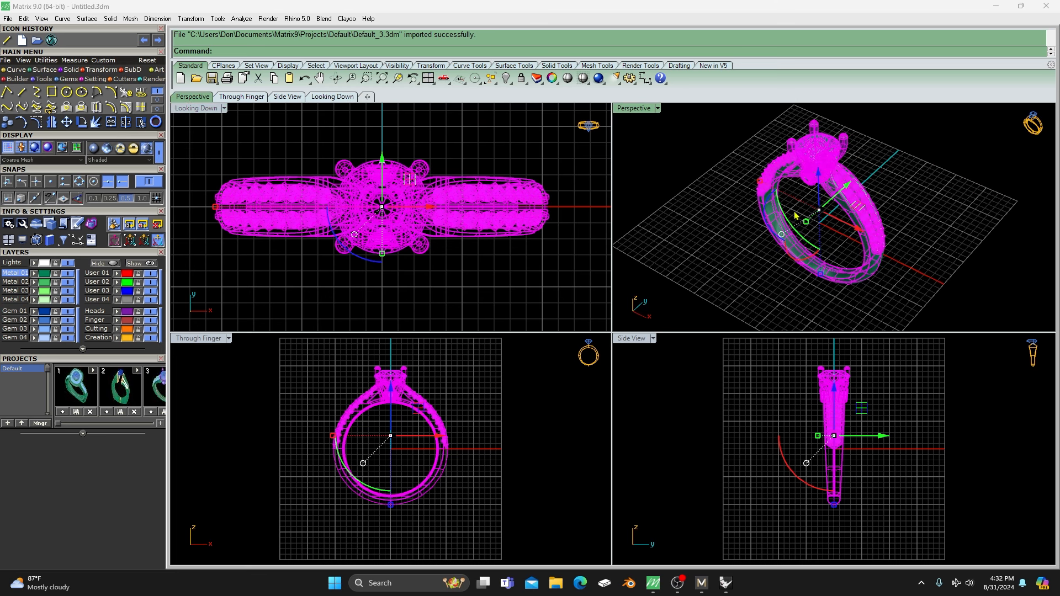
{"action": "scroll", "coordinate": [389, 447], "scroll_direction": "up", "scroll_amount": 2}
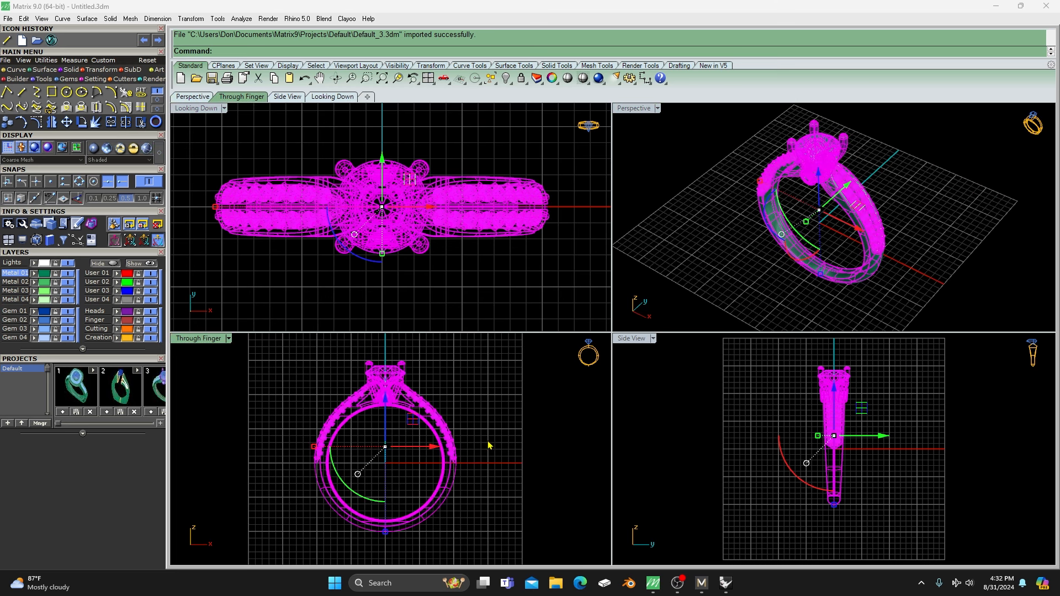
{"action": "scroll", "coordinate": [812, 433], "scroll_direction": "up", "scroll_amount": 2}
{"action": "scroll", "coordinate": [798, 425], "scroll_direction": "down", "scroll_amount": 2}
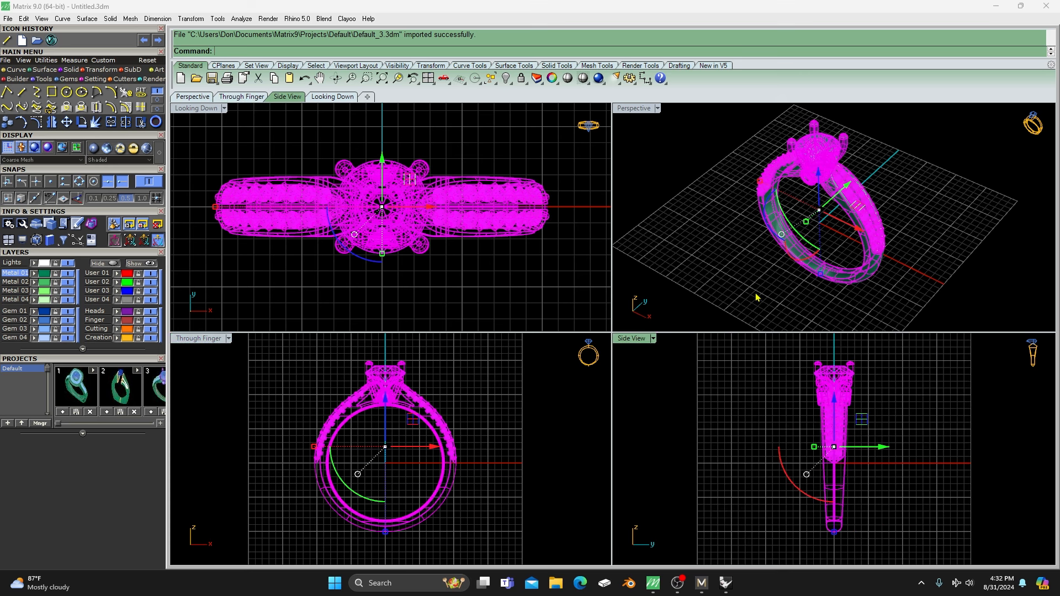
{"action": "left_click", "coordinate": [696, 282]}
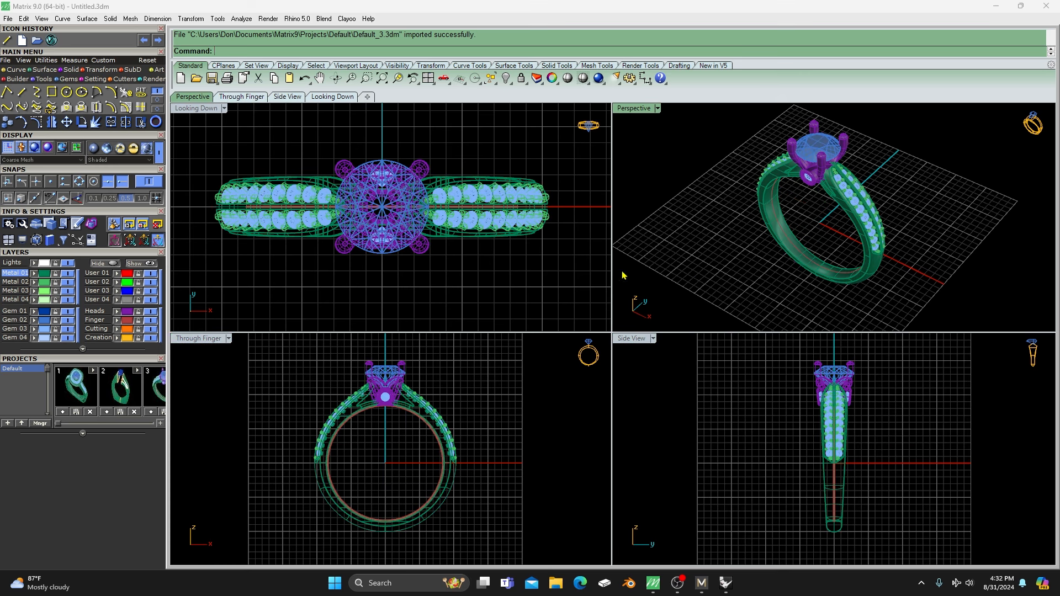
{"action": "left_click", "coordinate": [95, 151]}
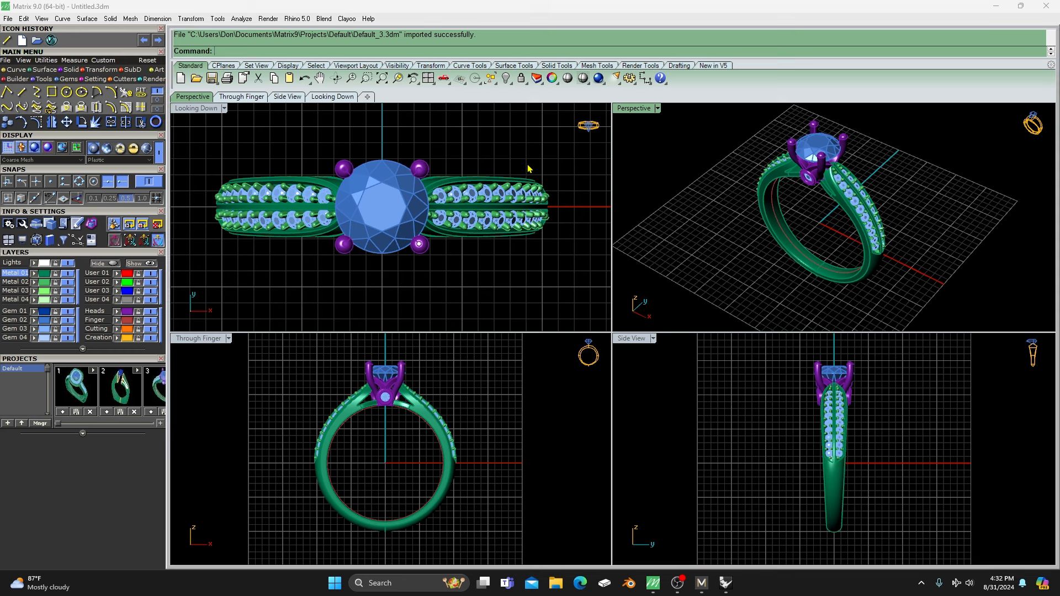
{"action": "right_click_drag", "start_coordinate": [527, 168], "coordinate": [536, 173]}
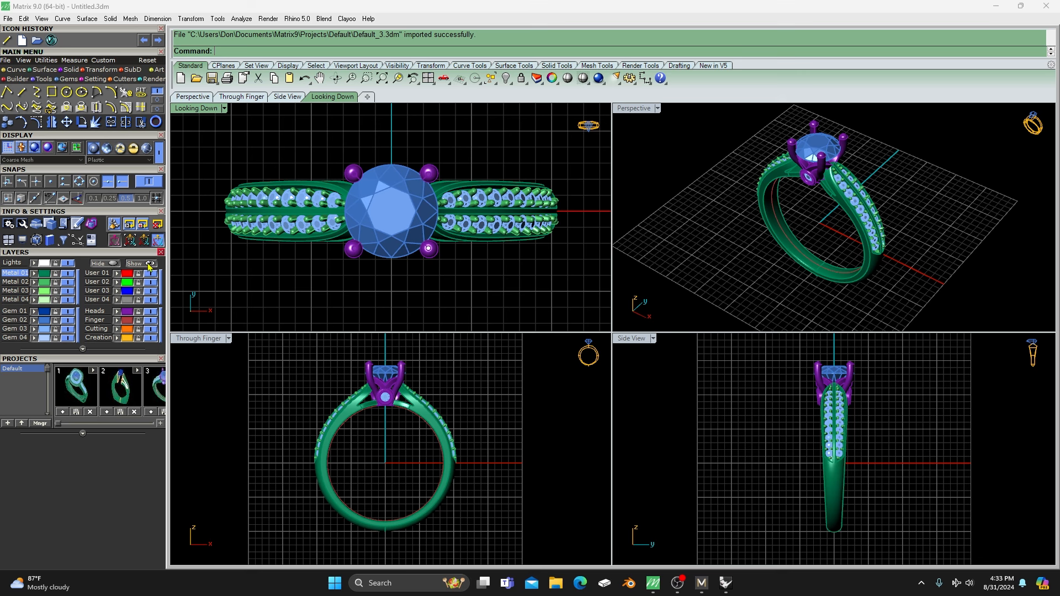
Step: Move the objects on the Metal 02 and Heads layers to the Metal 01 layer and clear the selection
{"action": "left_click", "coordinate": [44, 286]}
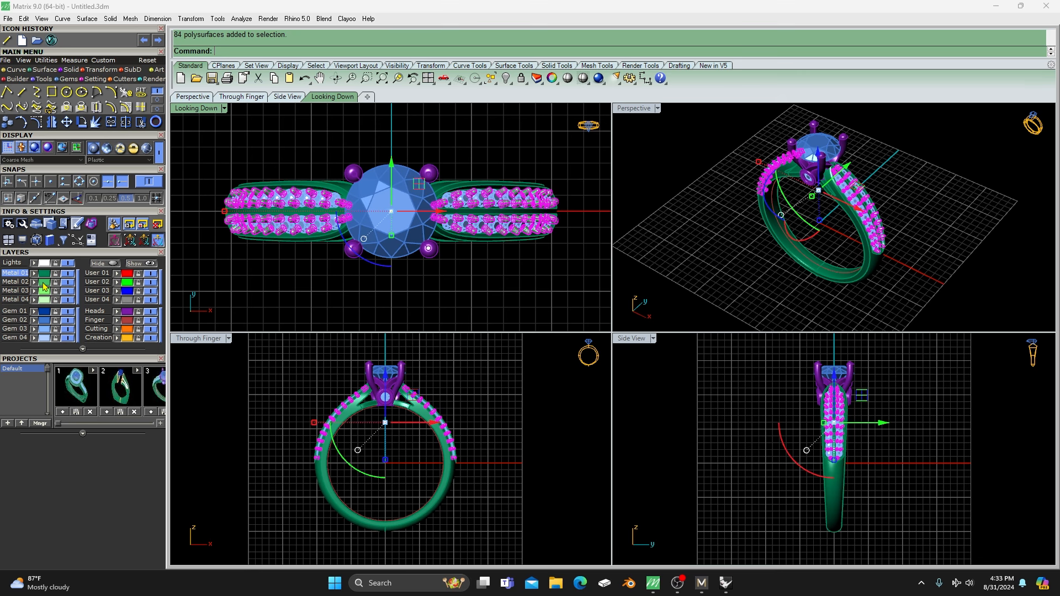
{"action": "left_click", "coordinate": [127, 312]}
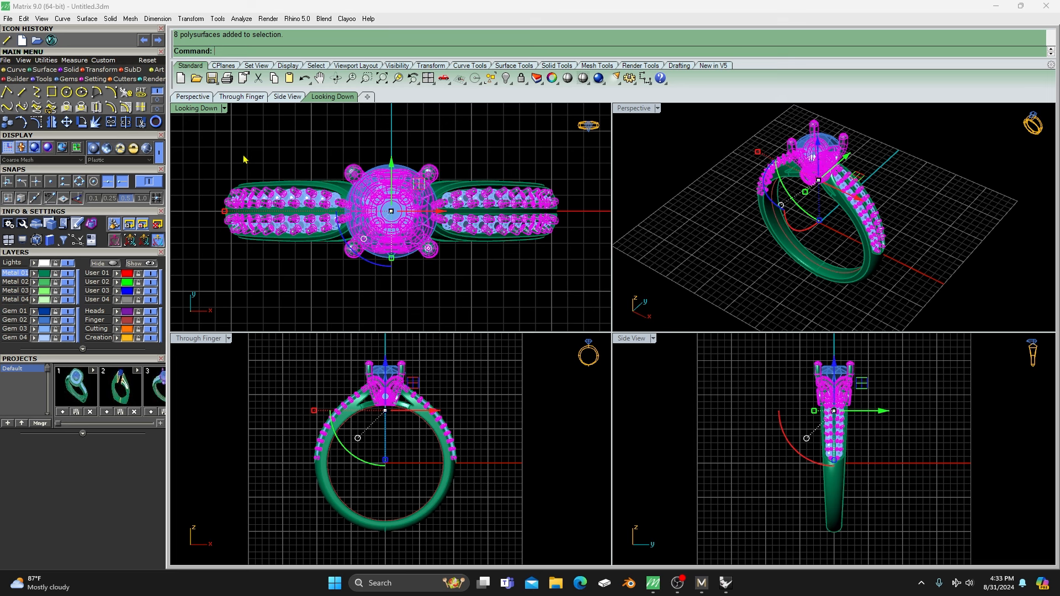
{"action": "key", "text": "Escape"}
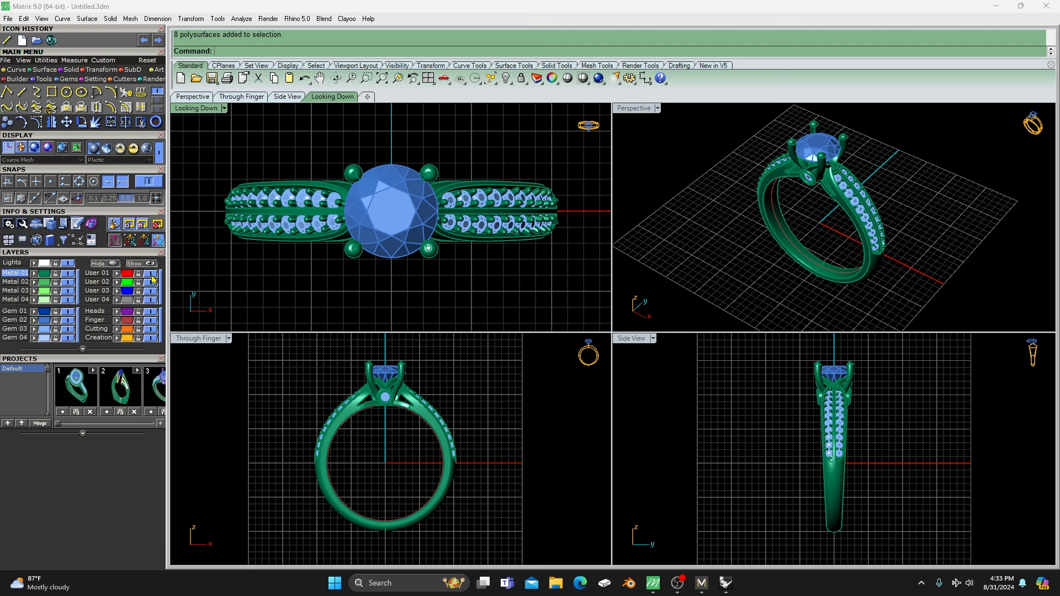
Step: Select the gems on the Gem 02 and Gem 03 layers, move them to Gem 01, and deselect them
{"action": "left_click", "coordinate": [47, 321]}
{"action": "left_click", "coordinate": [43, 330]}
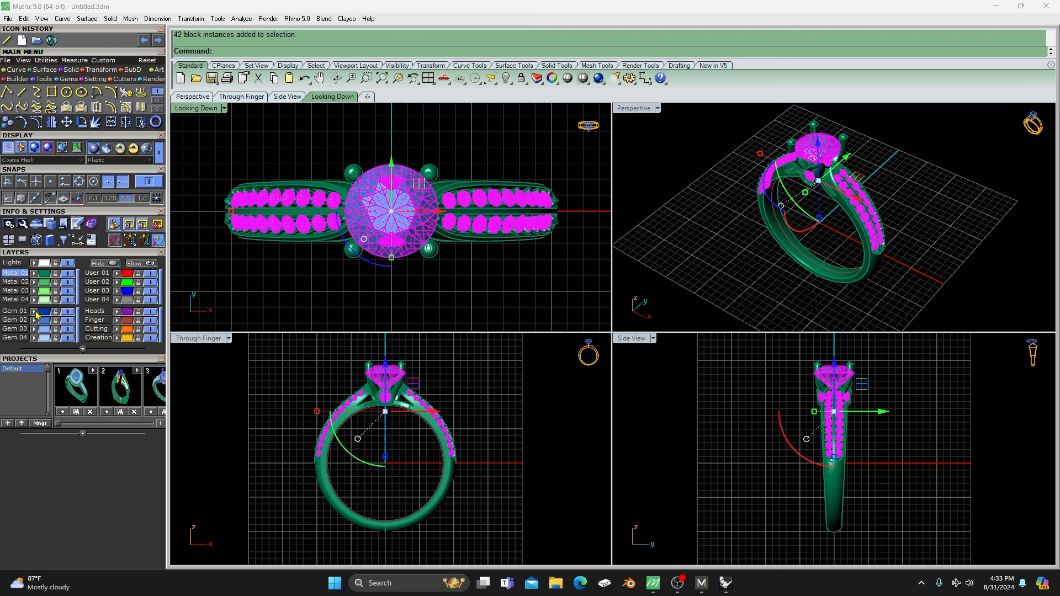
{"action": "left_click", "coordinate": [35, 312]}
{"action": "left_click", "coordinate": [221, 287]}
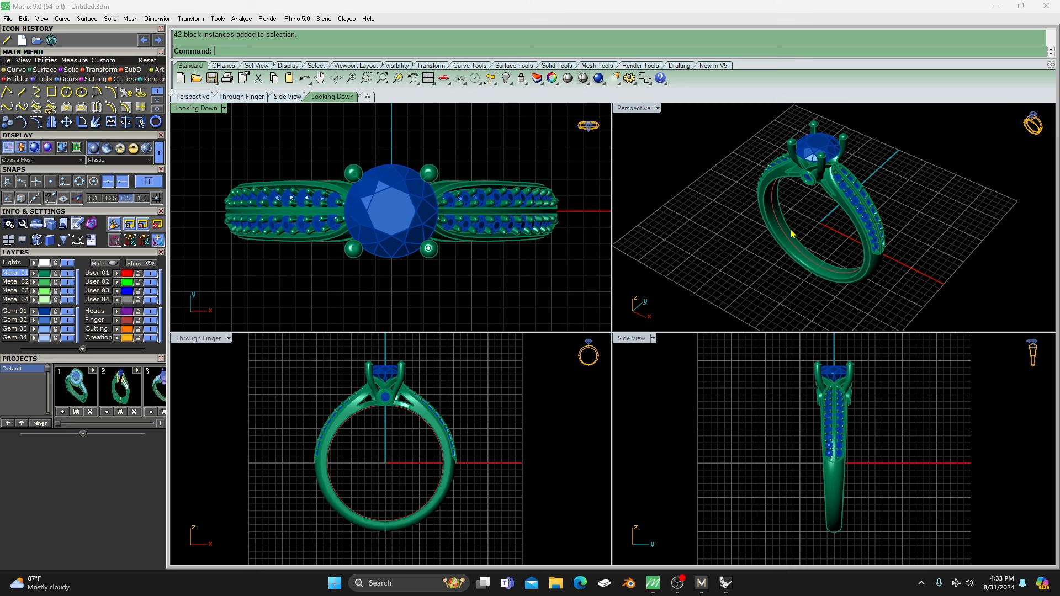
{"action": "right_click_drag", "start_coordinate": [801, 217], "coordinate": [762, 231]}
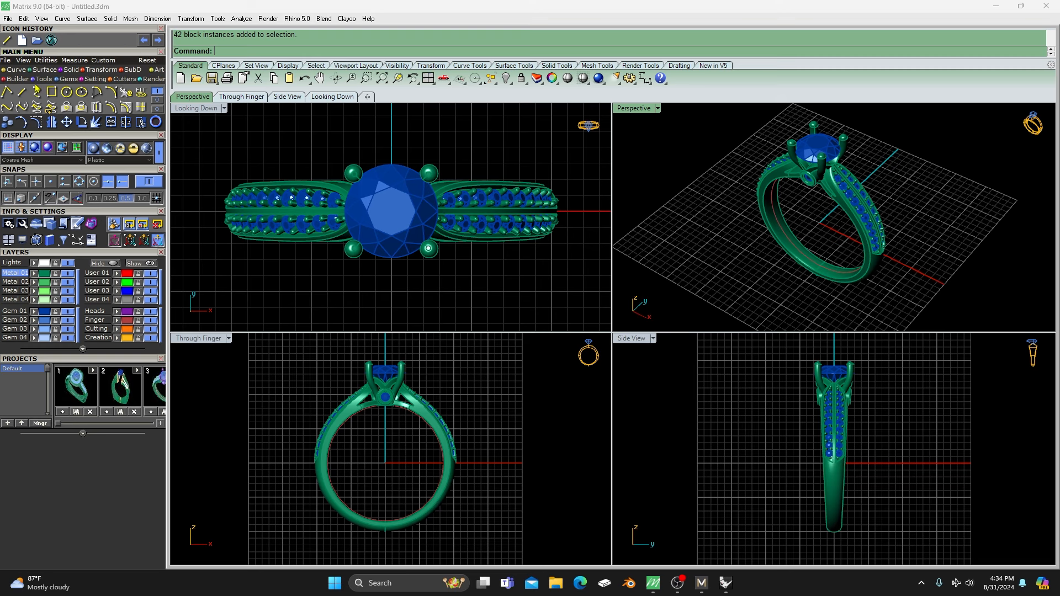
Step: Open the V-Ray render tools and assign the Yellow Gold material to everything on the Metal 01 layer
{"action": "left_click", "coordinate": [153, 79]}
{"action": "left_click", "coordinate": [7, 92]}
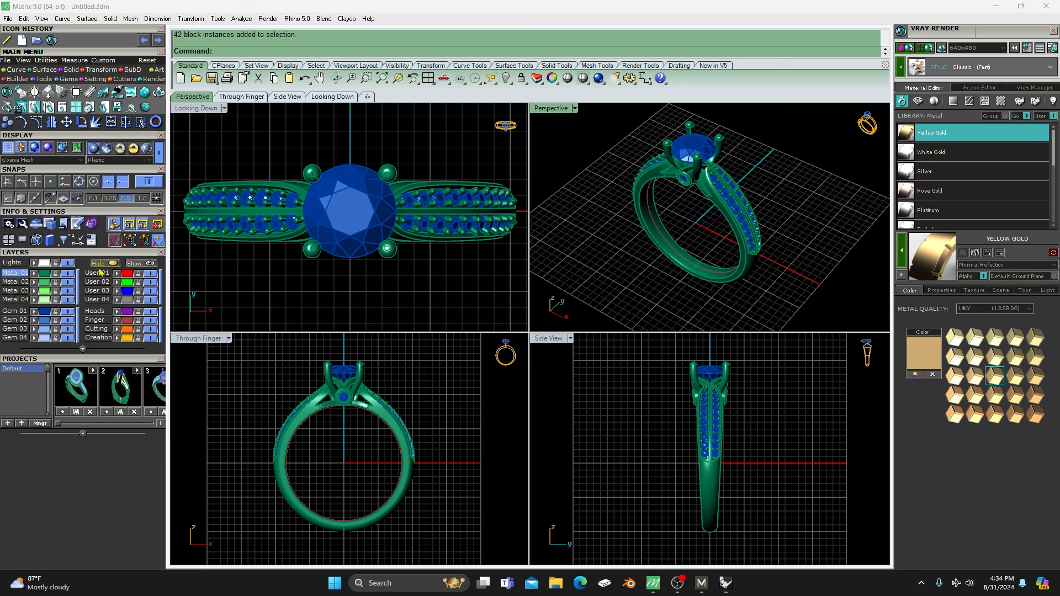
{"action": "left_click", "coordinate": [45, 280]}
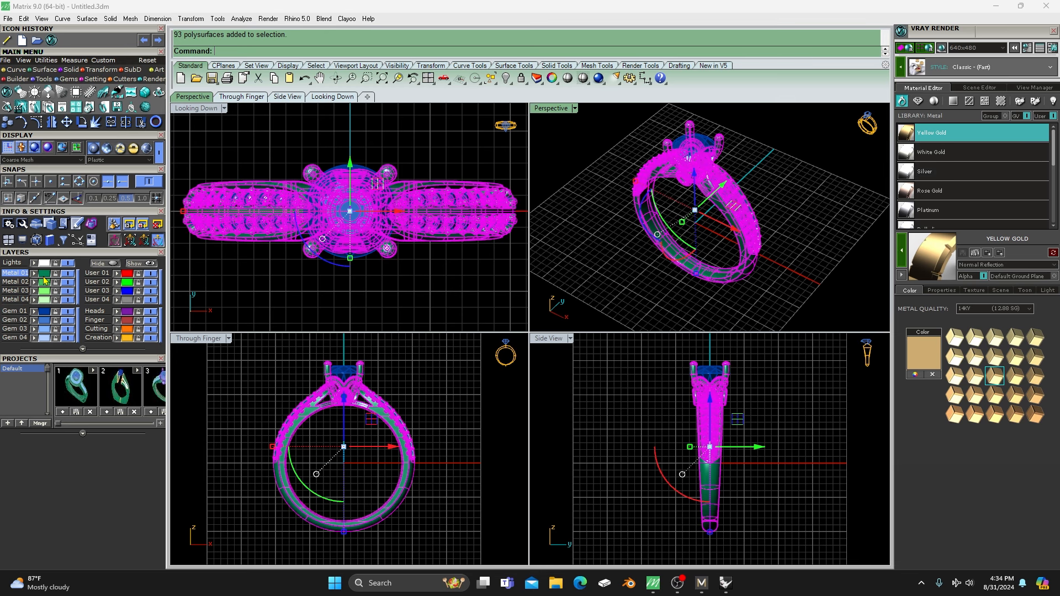
{"action": "left_click", "coordinate": [902, 257]}
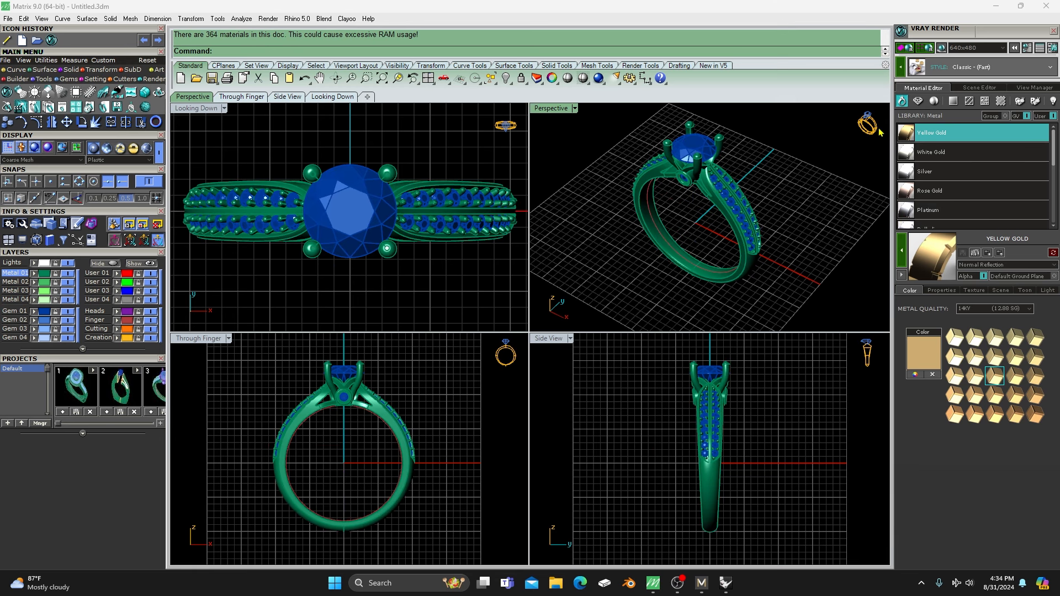
Step: Assign the Diamond material from the gem library to all stones on the Gem 01 layer
{"action": "left_click", "coordinate": [918, 102]}
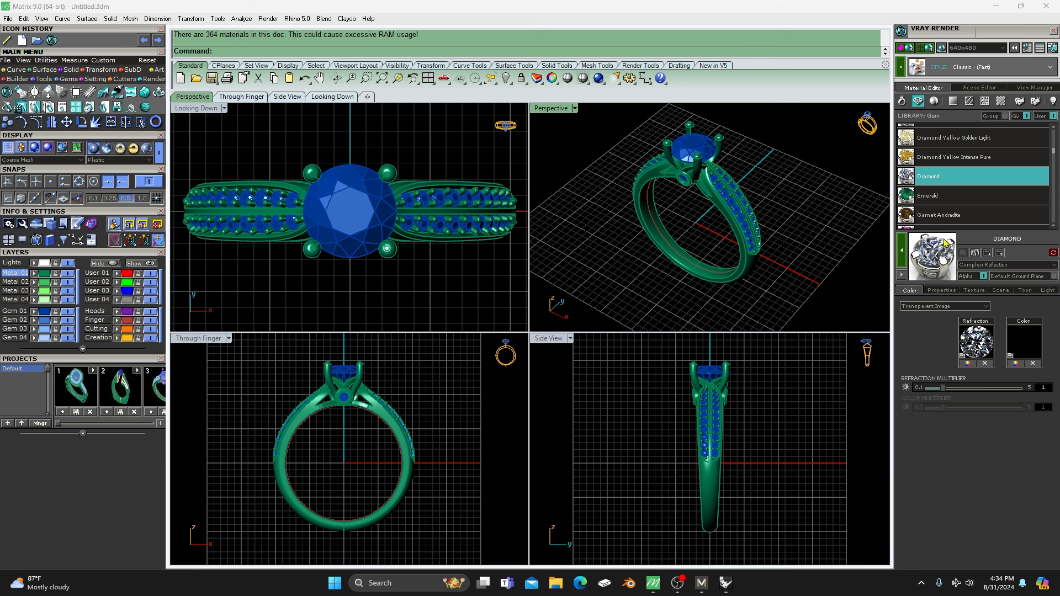
{"action": "left_click", "coordinate": [47, 313]}
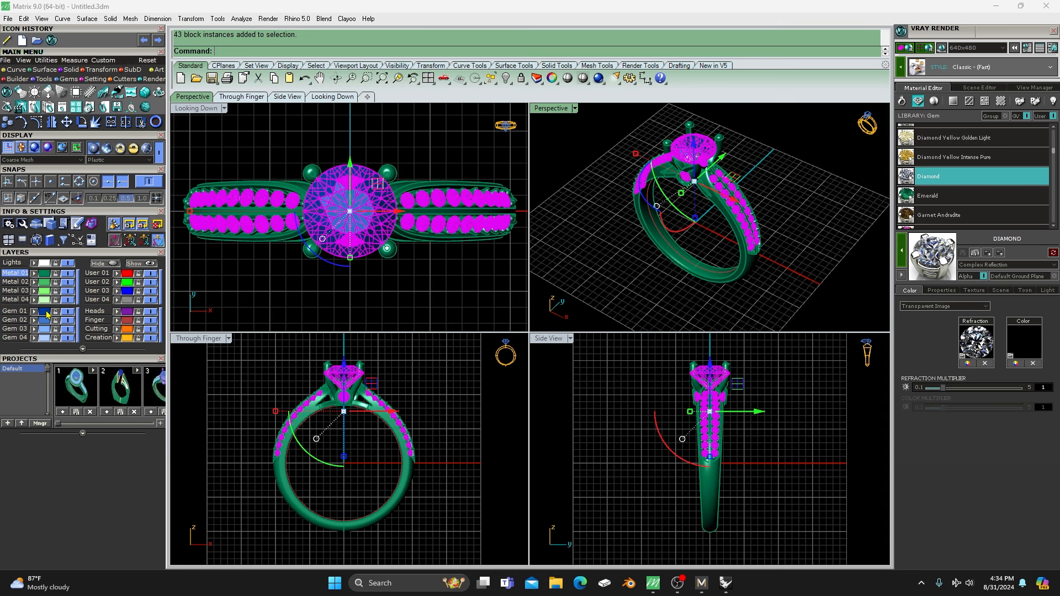
{"action": "left_click", "coordinate": [901, 254]}
{"action": "left_click", "coordinate": [799, 213]}
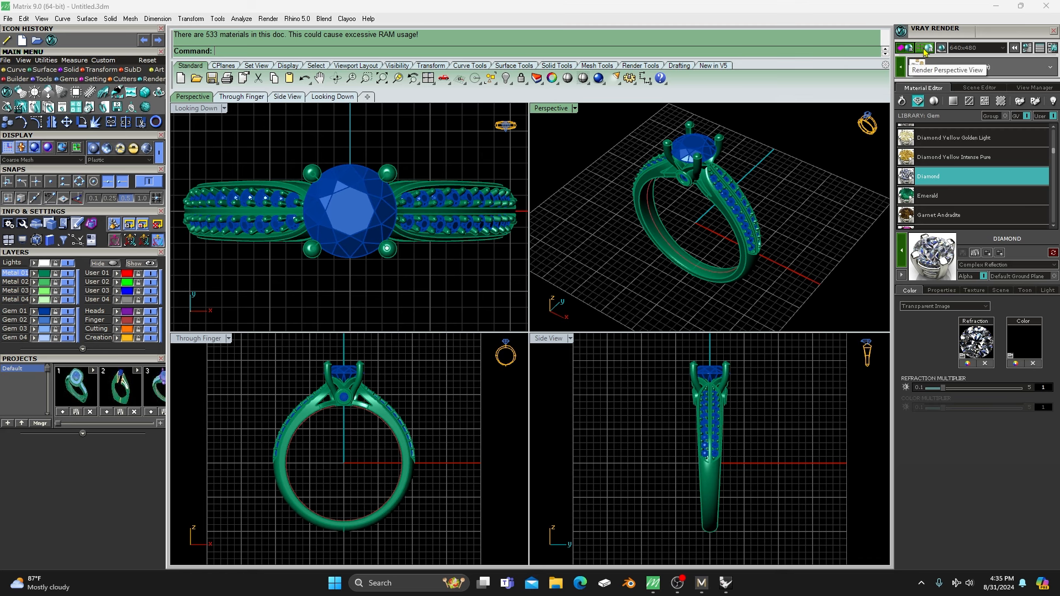
Step: Render the perspective view of the ring with V-Ray and examine the resulting image up close
{"action": "left_click", "coordinate": [908, 51]}
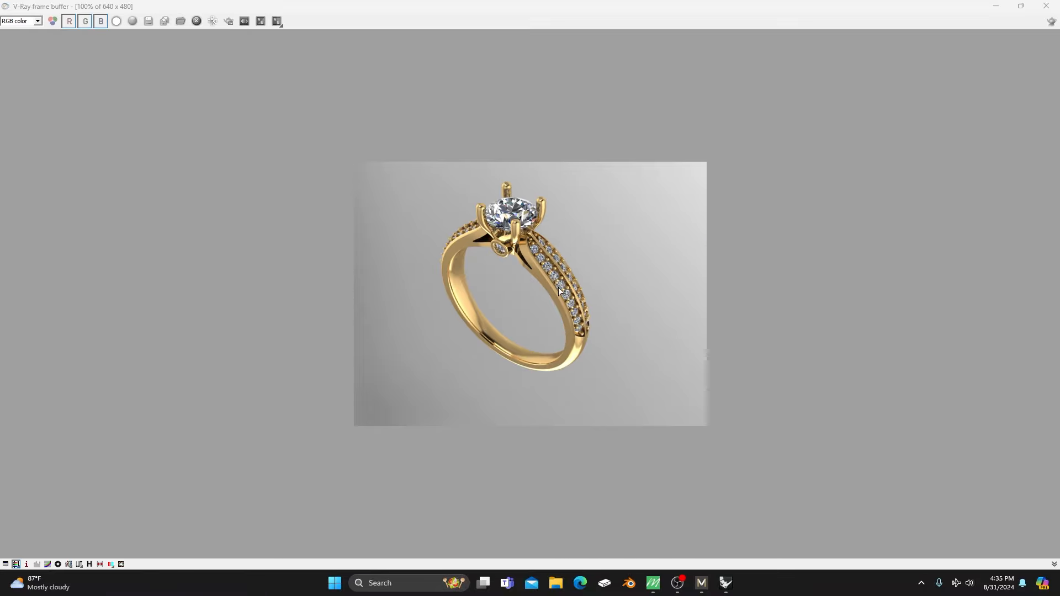
{"action": "scroll", "coordinate": [536, 285], "scroll_direction": "up", "scroll_amount": 1}
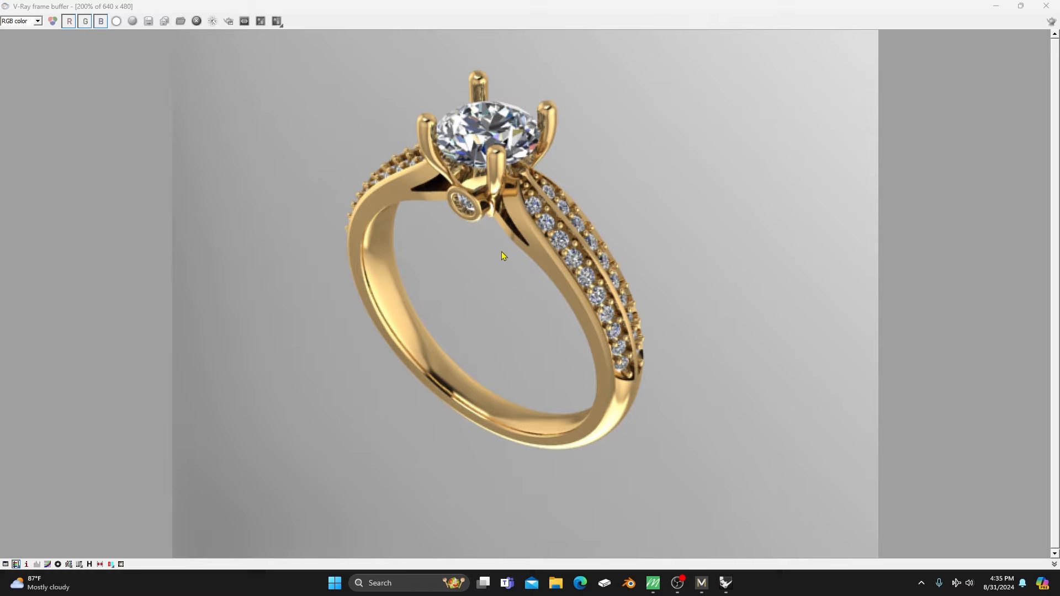
{"action": "scroll", "coordinate": [503, 250], "scroll_direction": "up", "scroll_amount": 1}
{"action": "scroll", "coordinate": [503, 251], "scroll_direction": "down", "scroll_amount": 1}
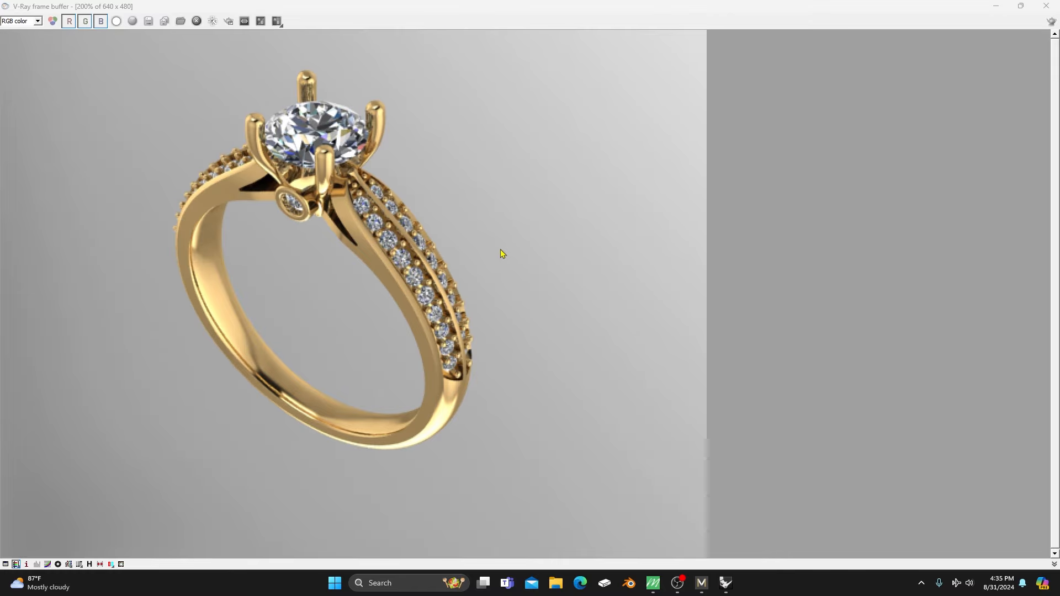
{"action": "scroll", "coordinate": [500, 250], "scroll_direction": "up", "scroll_amount": 1}
{"action": "scroll", "coordinate": [500, 249], "scroll_direction": "down", "scroll_amount": 2}
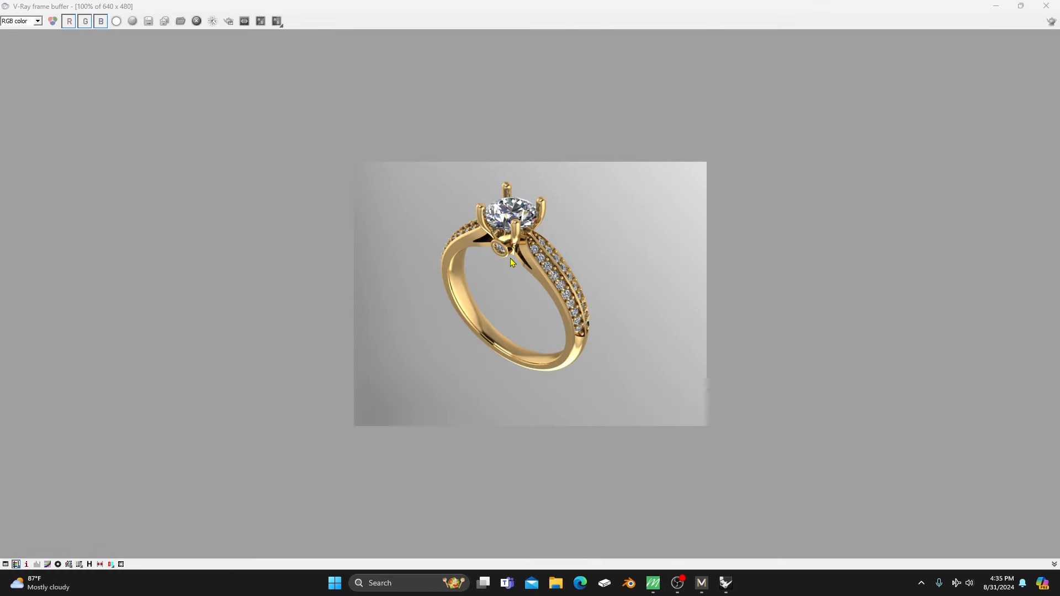
{"action": "scroll", "coordinate": [510, 257], "scroll_direction": "up", "scroll_amount": 1}
{"action": "scroll", "coordinate": [510, 257], "scroll_direction": "down", "scroll_amount": 1}
Step: Save the rendered image to the Desktop as a JPEG named Render and close the frame buffer
{"action": "left_click", "coordinate": [148, 21]}
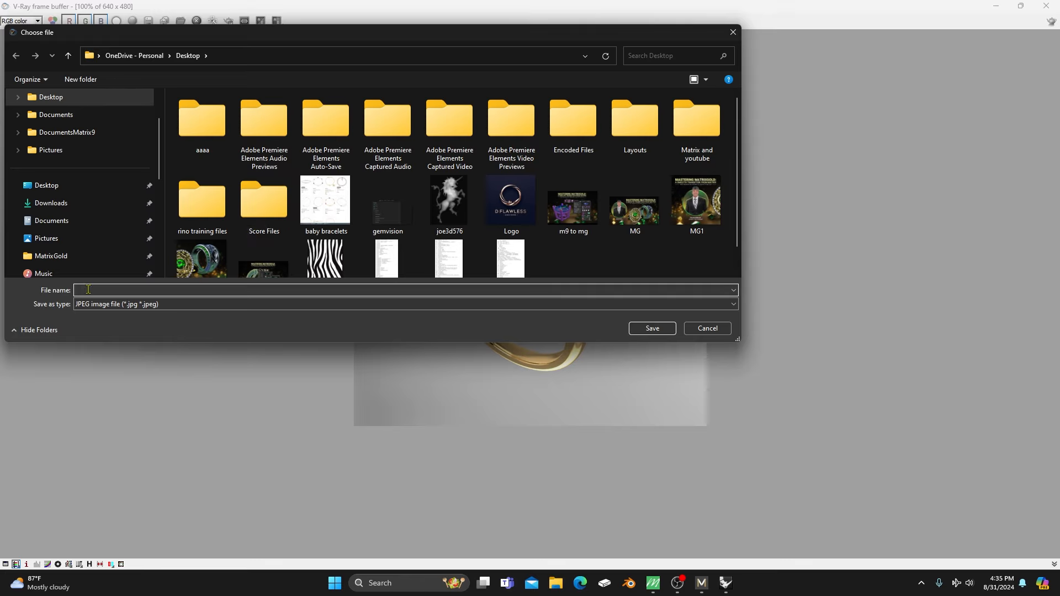
{"action": "type", "text": "Render"}
{"action": "key", "text": "Return"}
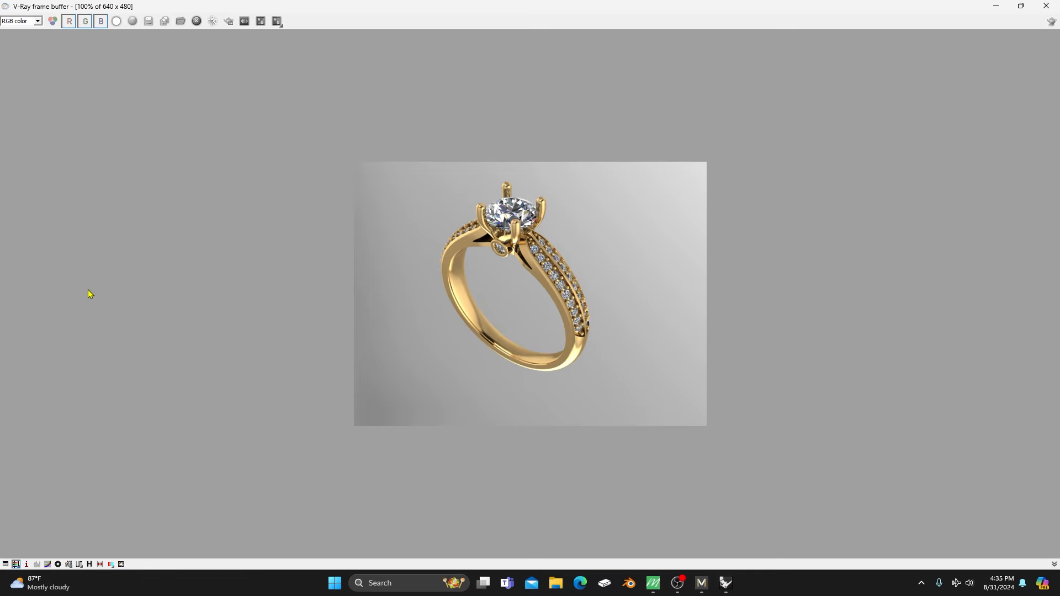
{"action": "left_click", "coordinate": [1046, 7]}
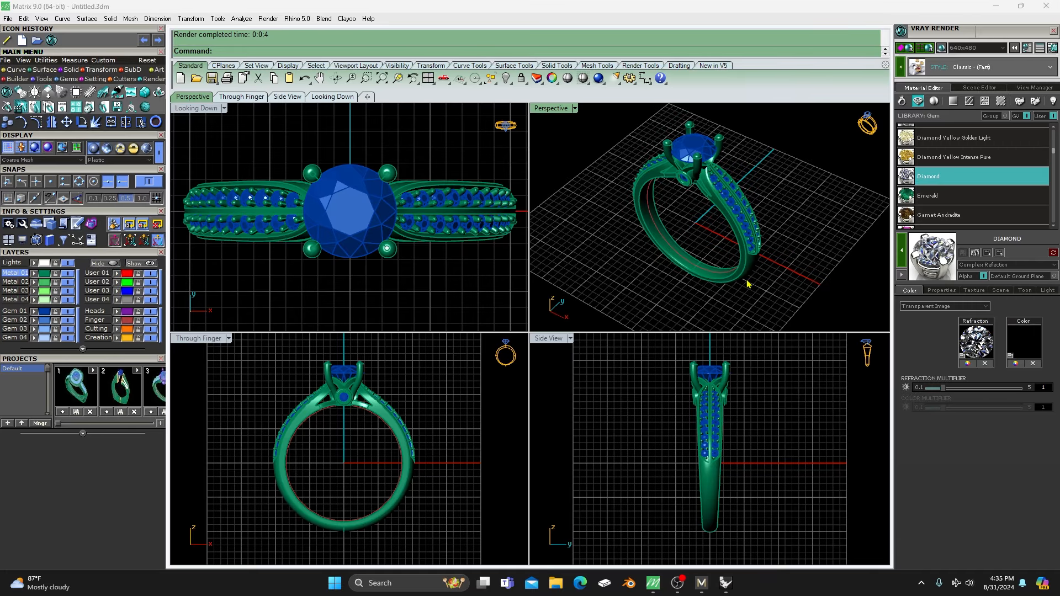
Step: Switch to MatrixGold and load the solitaire ring from slot 2 of the Bands project
{"action": "left_click", "coordinate": [701, 583]}
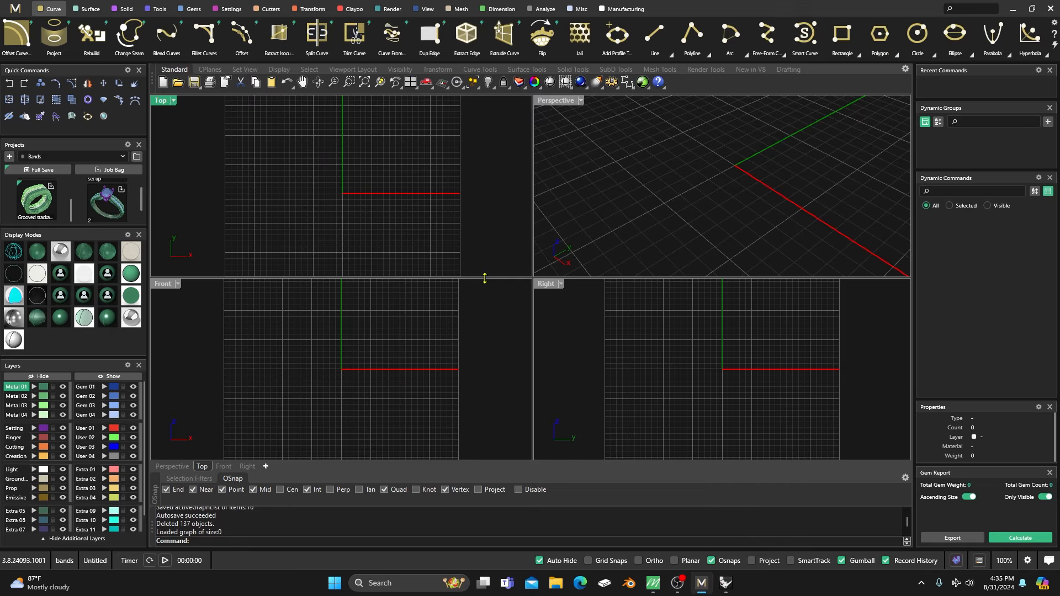
{"action": "double_click", "coordinate": [109, 203]}
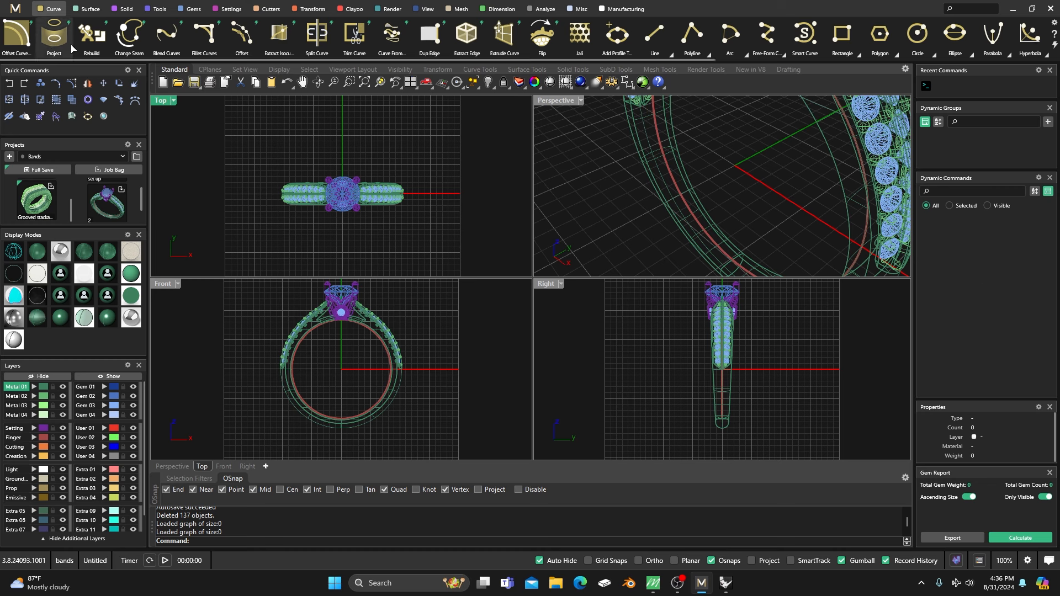
{"action": "left_click", "coordinate": [287, 163]}
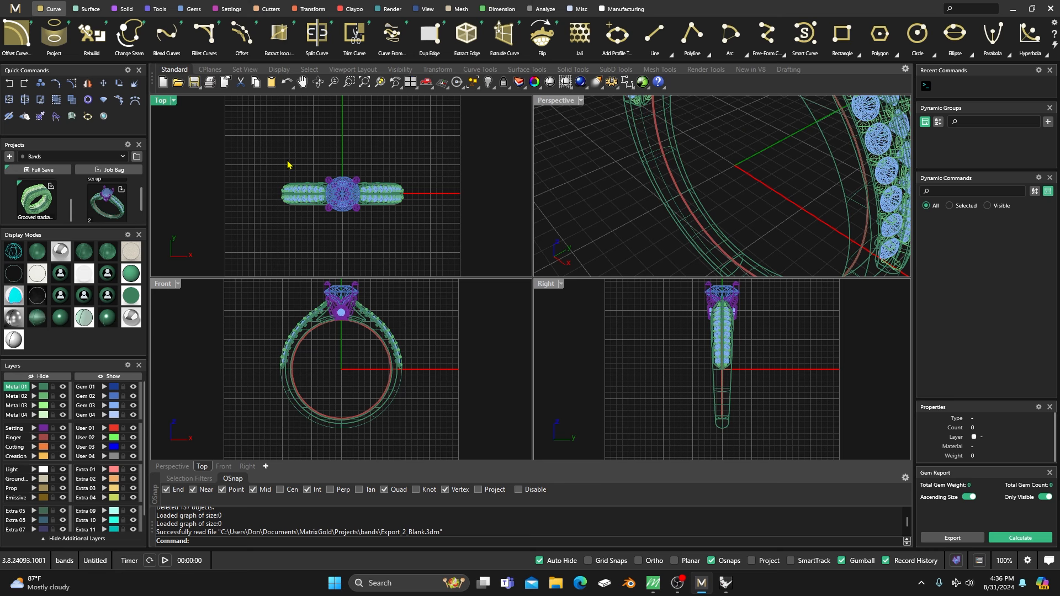
Step: Run Legacy Import and convert the Matrix Gem and Matrix Ring Rail components into Dynamic Commands
{"action": "left_click", "coordinate": [16, 10]}
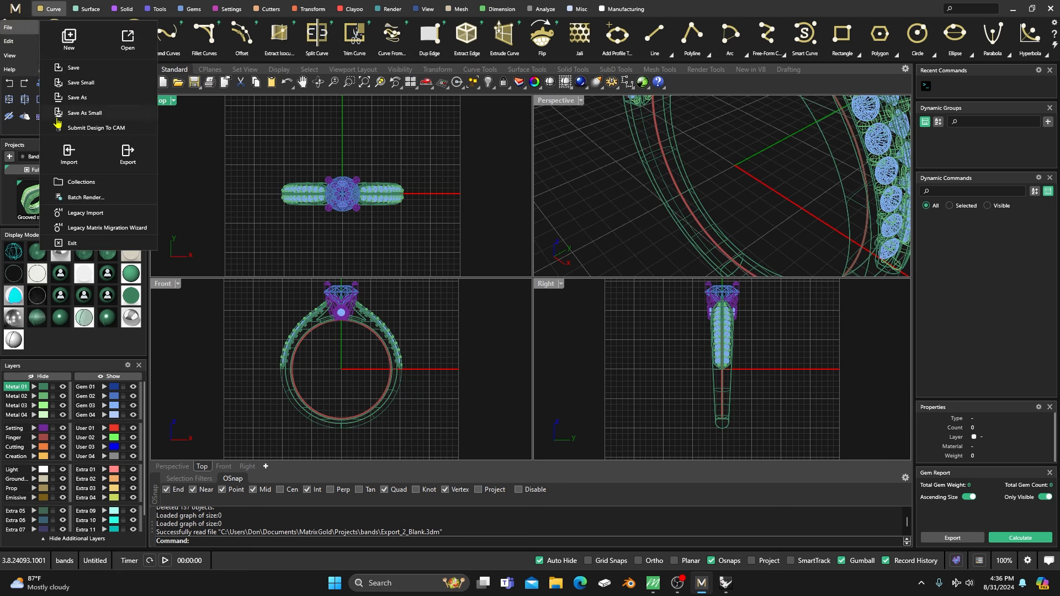
{"action": "left_click", "coordinate": [86, 213]}
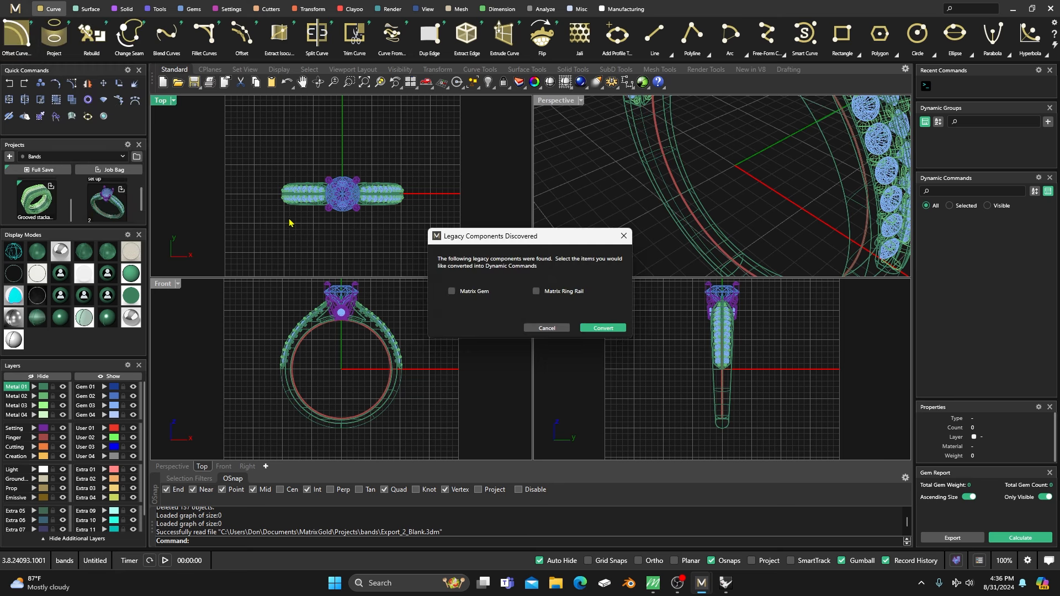
{"action": "left_click", "coordinate": [451, 291]}
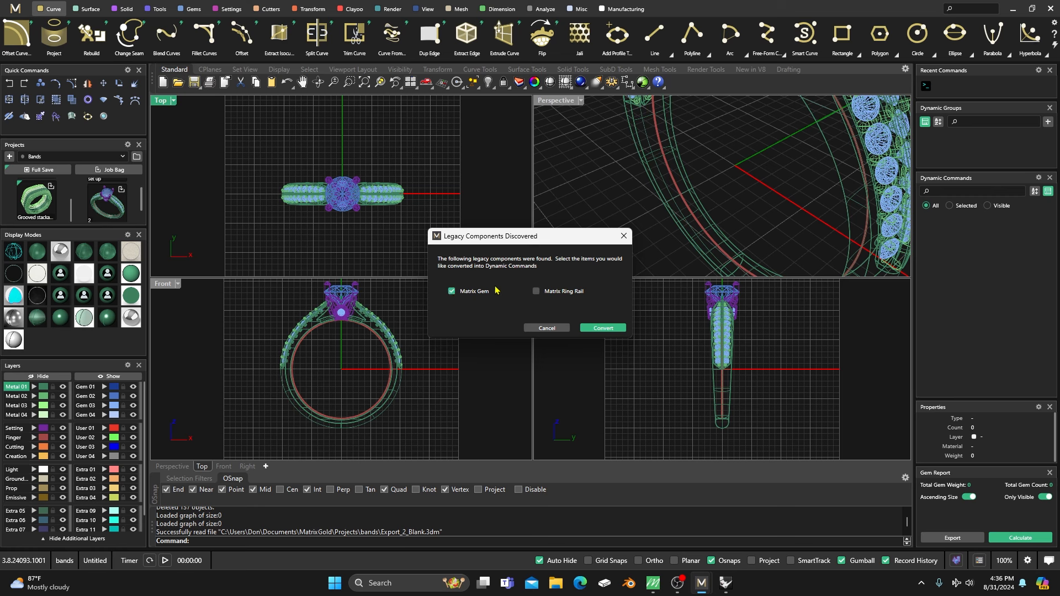
{"action": "left_click", "coordinate": [545, 293]}
{"action": "left_click", "coordinate": [601, 328]}
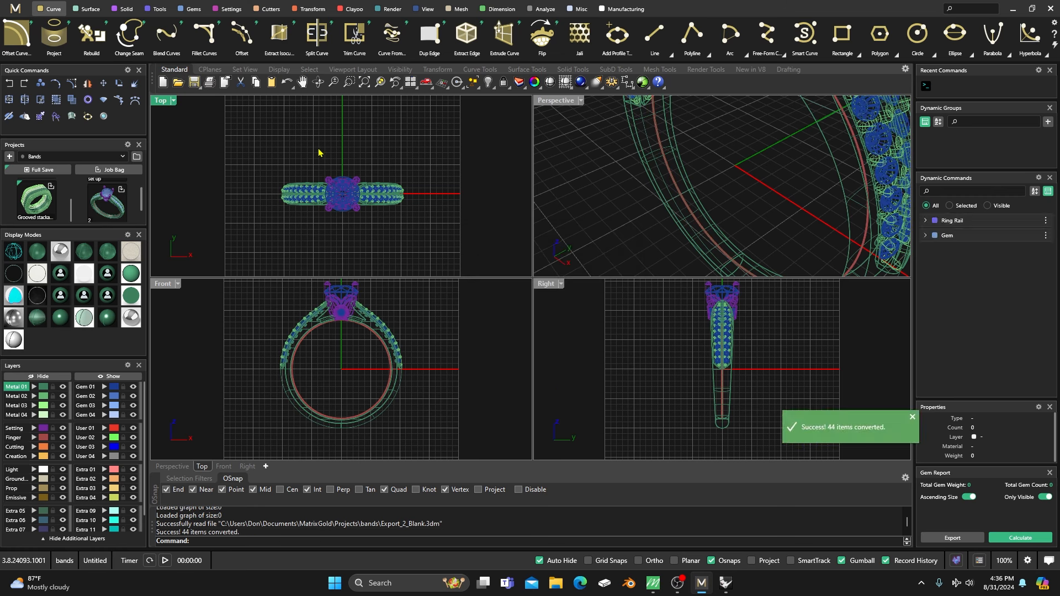
Step: Hide the Finger layer and switch the viewports to a shaded green display mode
{"action": "left_click", "coordinate": [62, 438]}
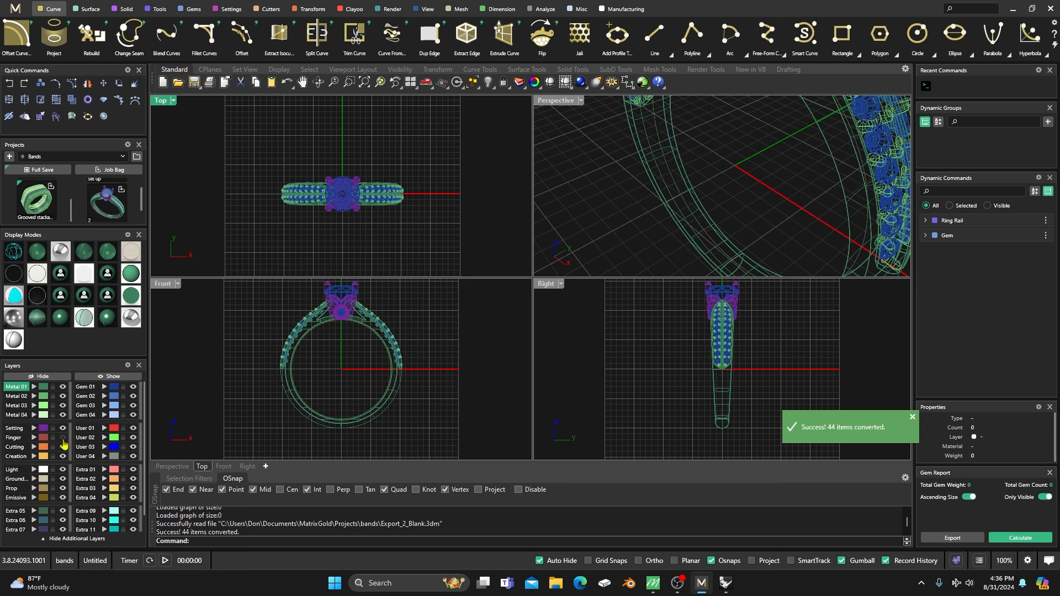
{"action": "left_click", "coordinate": [36, 255]}
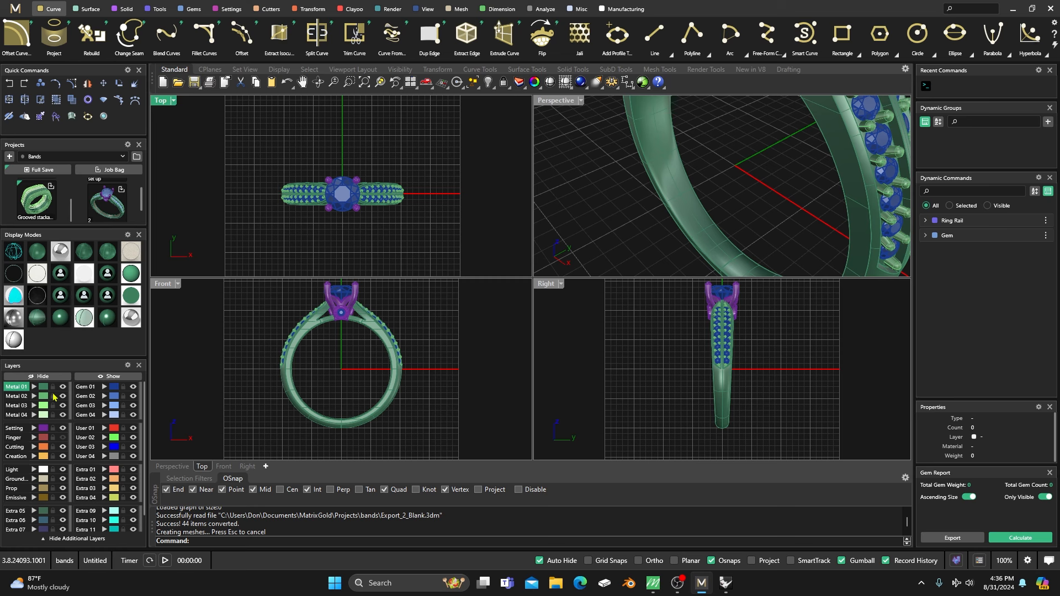
Step: Move all objects on the Metal 02 and Setting layers to the Metal 01 layer, then clear the selection
{"action": "left_click", "coordinate": [44, 400]}
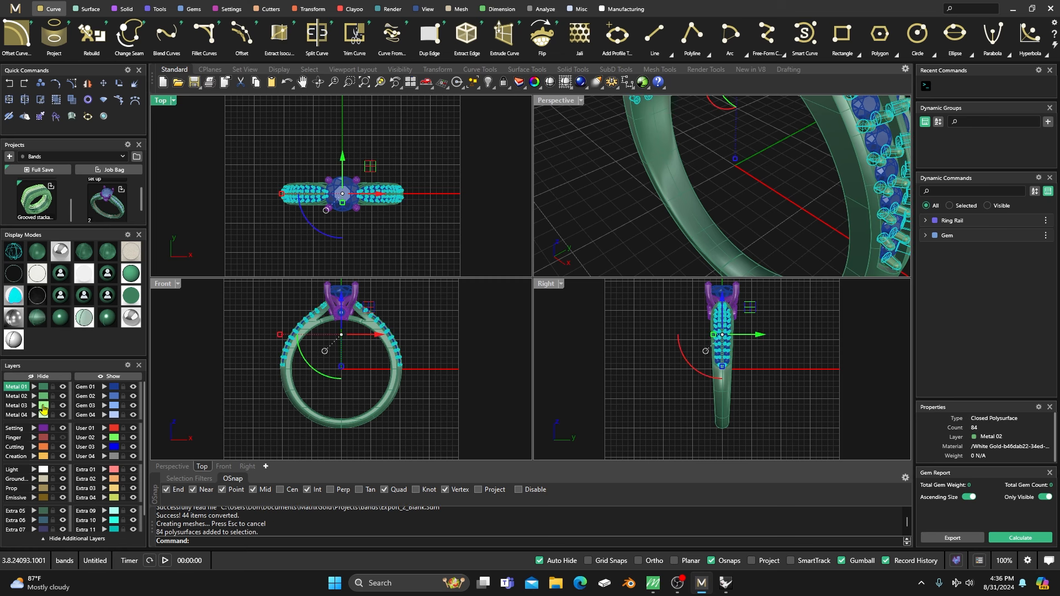
{"action": "left_click", "coordinate": [44, 403]}
{"action": "left_click", "coordinate": [33, 388]}
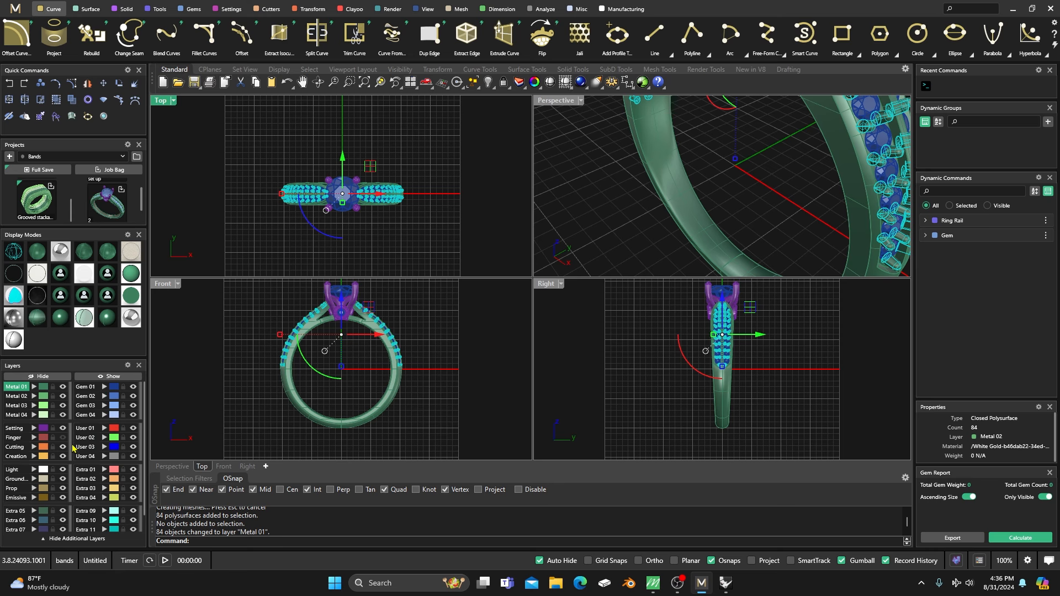
{"action": "left_click", "coordinate": [44, 428]}
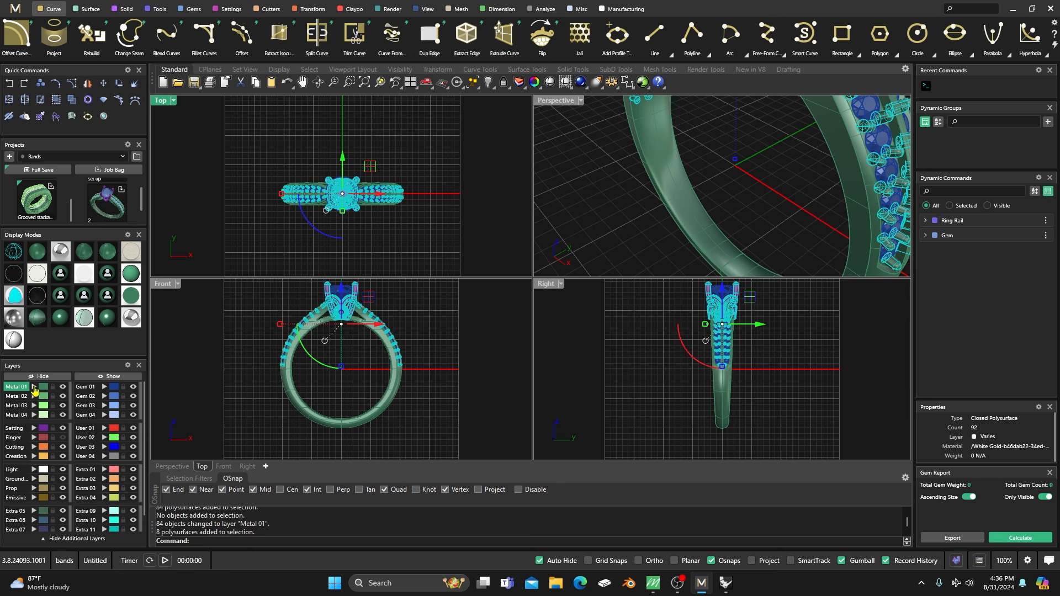
{"action": "left_click", "coordinate": [34, 387]}
{"action": "left_click", "coordinate": [218, 178]}
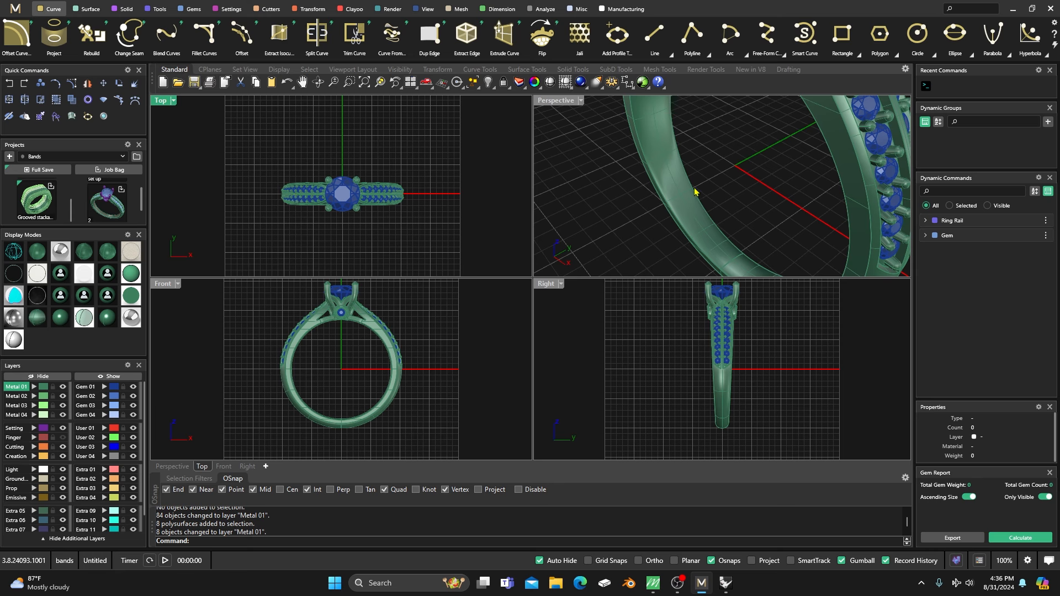
Step: Frame the whole ring at an angle in the Perspective view and compare it with the ring's view in Matrix 9
{"action": "scroll", "coordinate": [694, 191], "scroll_direction": "down", "scroll_amount": 10}
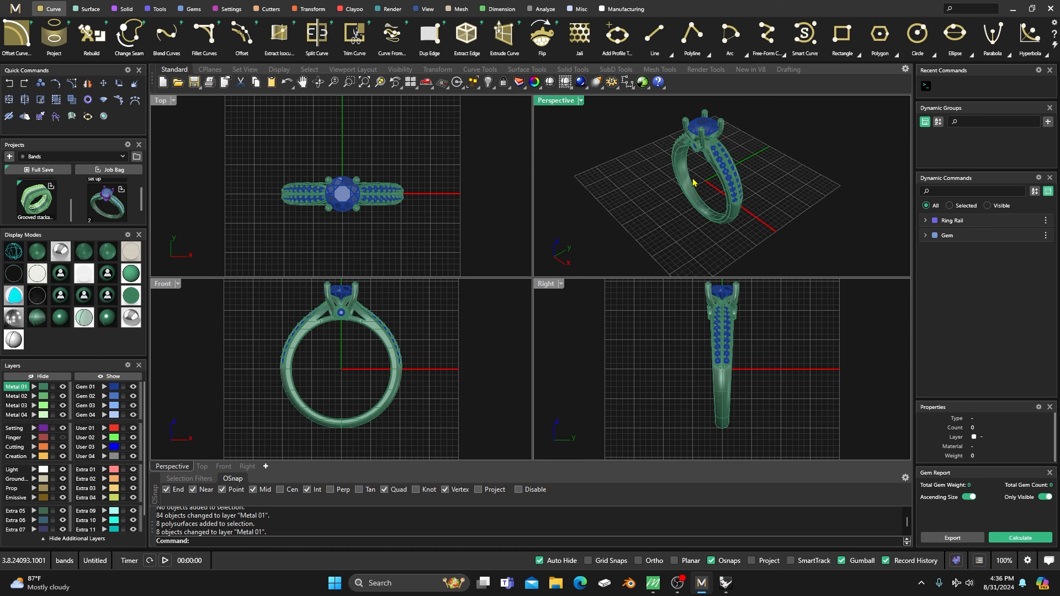
{"action": "right_click_drag", "start_coordinate": [694, 182], "coordinate": [703, 212]}
{"action": "scroll", "coordinate": [687, 114], "scroll_direction": "up", "scroll_amount": 2}
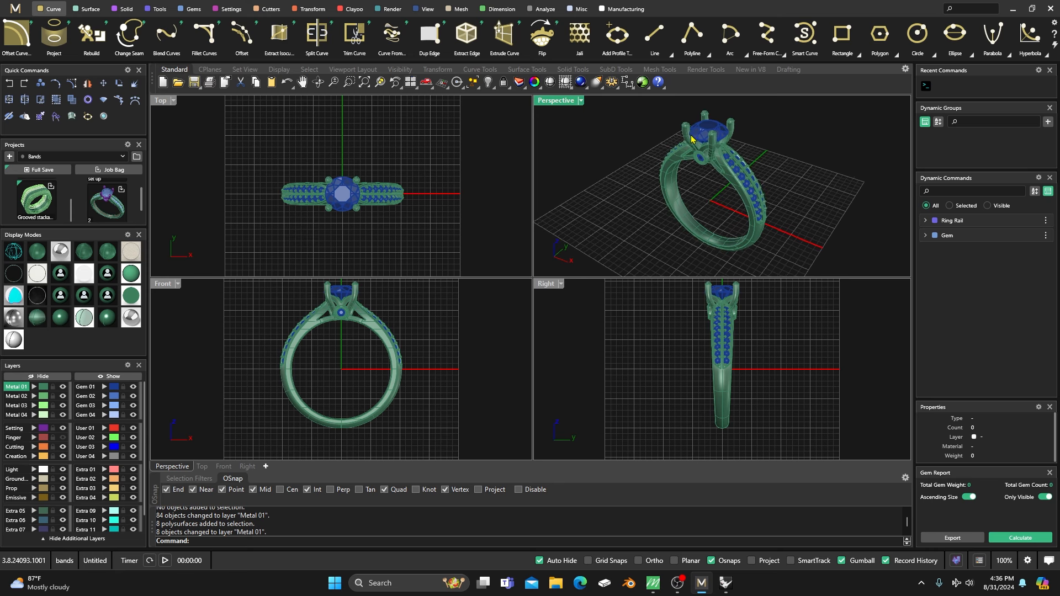
{"action": "right_click_drag", "start_coordinate": [691, 138], "coordinate": [698, 145], "text": "shift"}
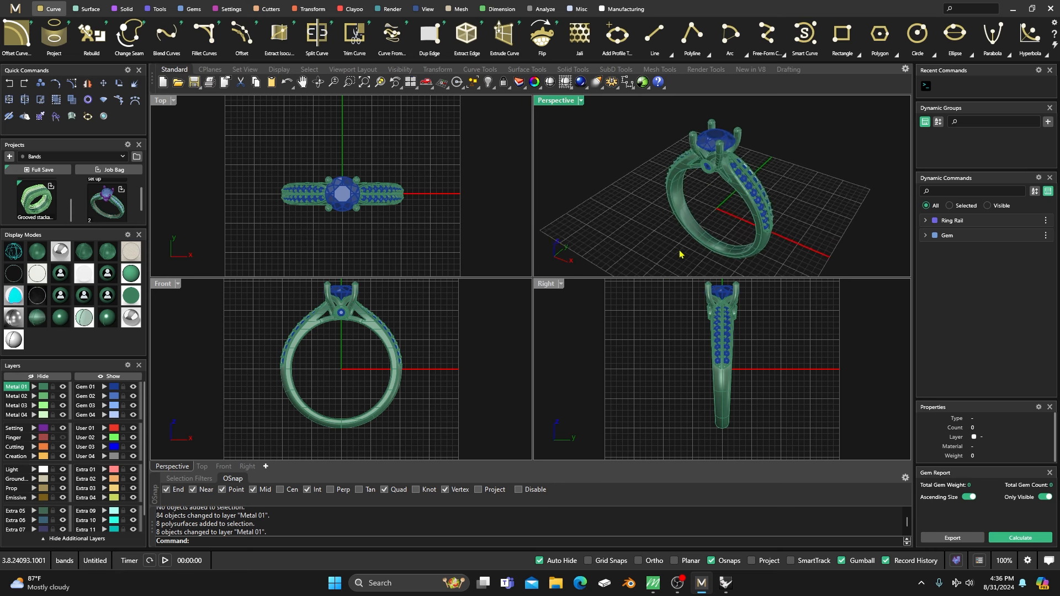
{"action": "left_click", "coordinate": [653, 585]}
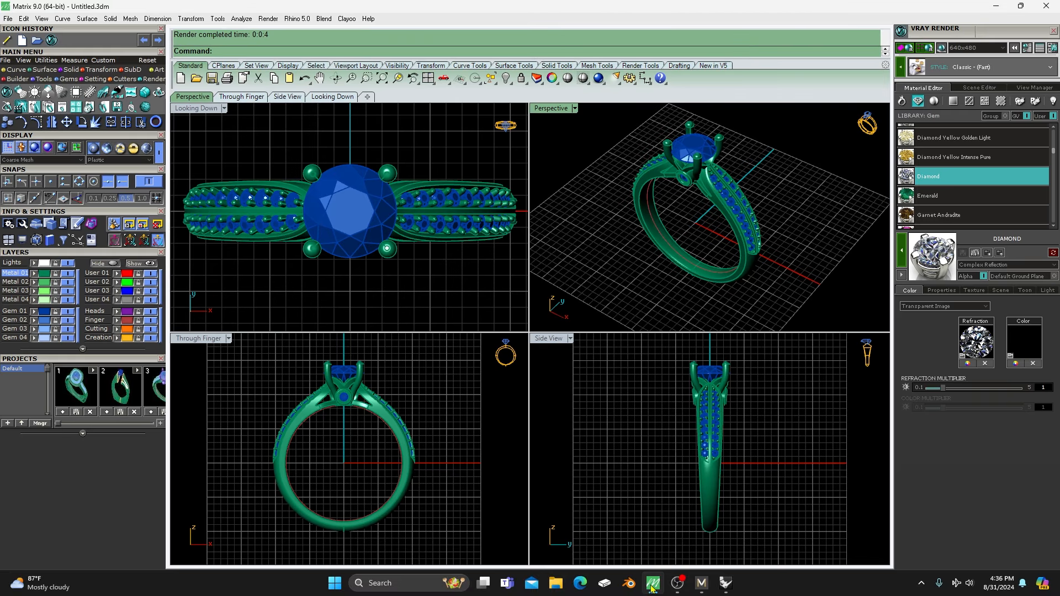
{"action": "left_click", "coordinate": [701, 584]}
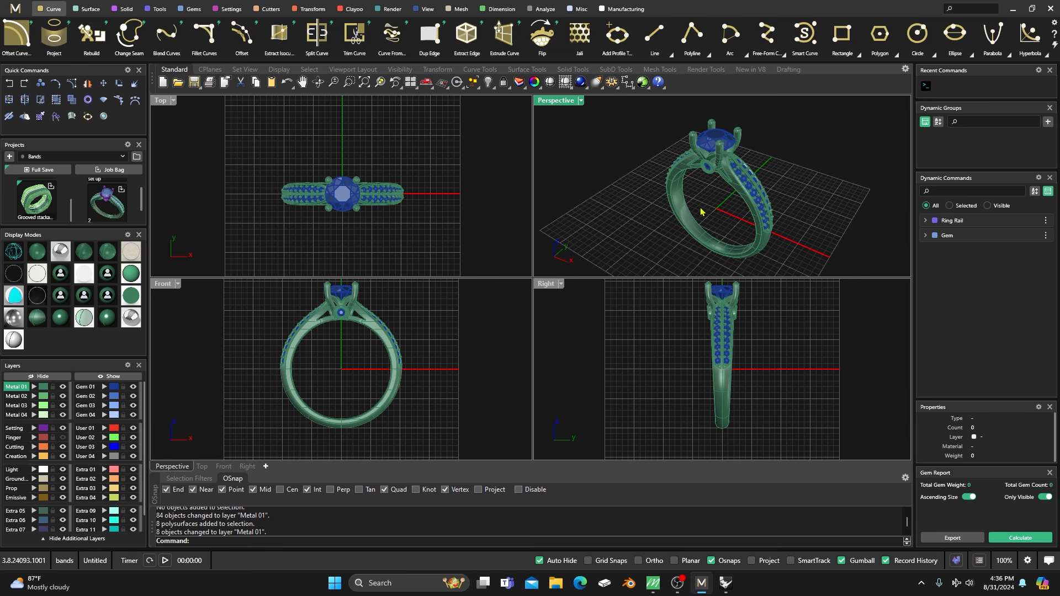
Step: Open Render Studio and delete the Opal White, Diamond and White Gold-14k materials from the document
{"action": "left_click", "coordinate": [103, 117]}
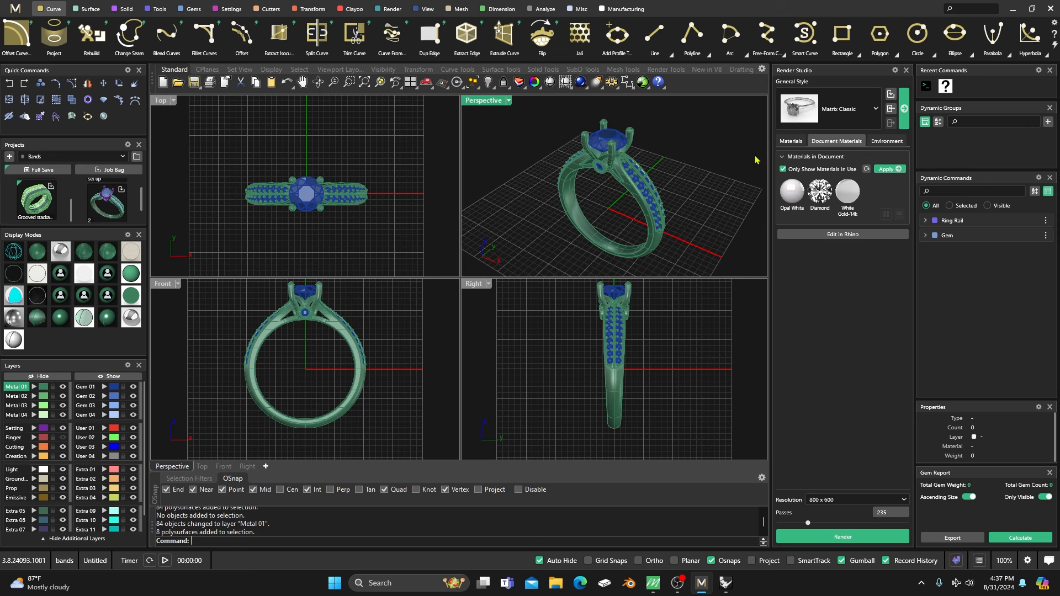
{"action": "right_click", "coordinate": [793, 195]}
{"action": "left_click", "coordinate": [828, 239]}
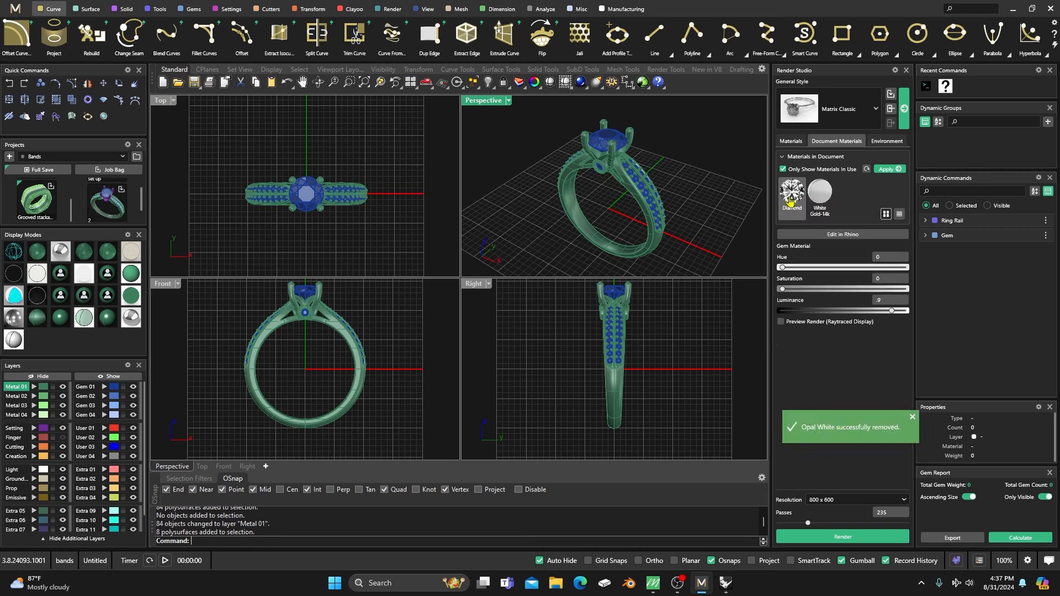
{"action": "right_click", "coordinate": [783, 199]}
{"action": "left_click", "coordinate": [817, 242]}
{"action": "right_click", "coordinate": [793, 199]}
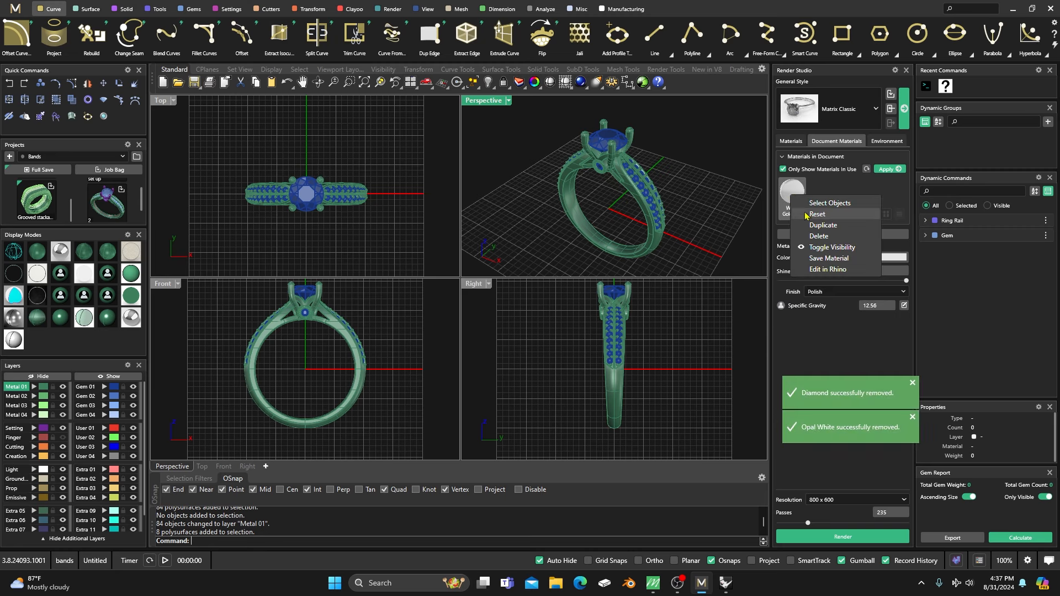
{"action": "left_click", "coordinate": [817, 238]}
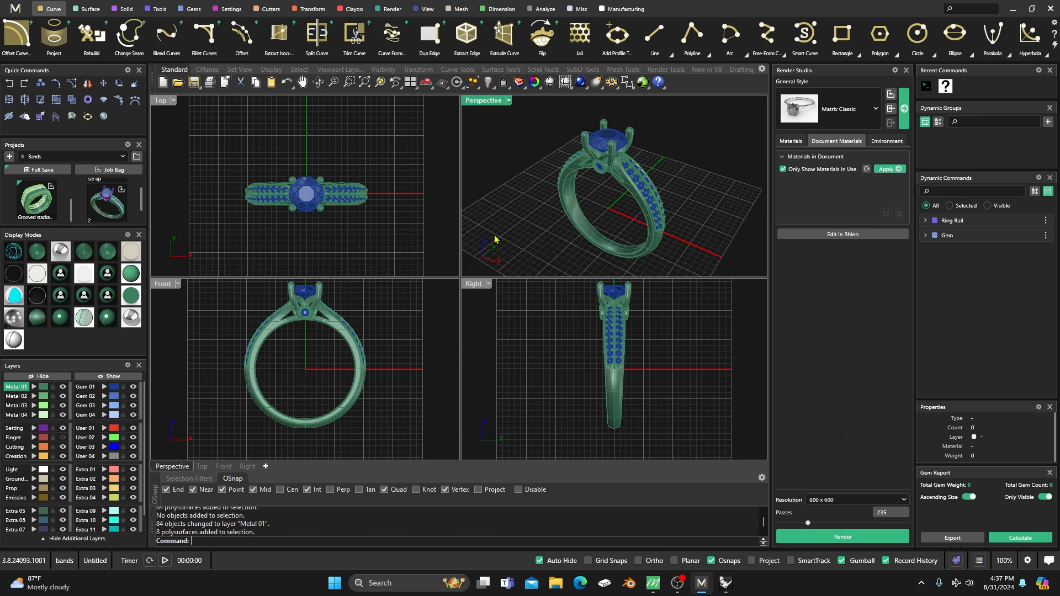
{"action": "left_click", "coordinate": [791, 141]}
{"action": "left_click", "coordinate": [835, 142]}
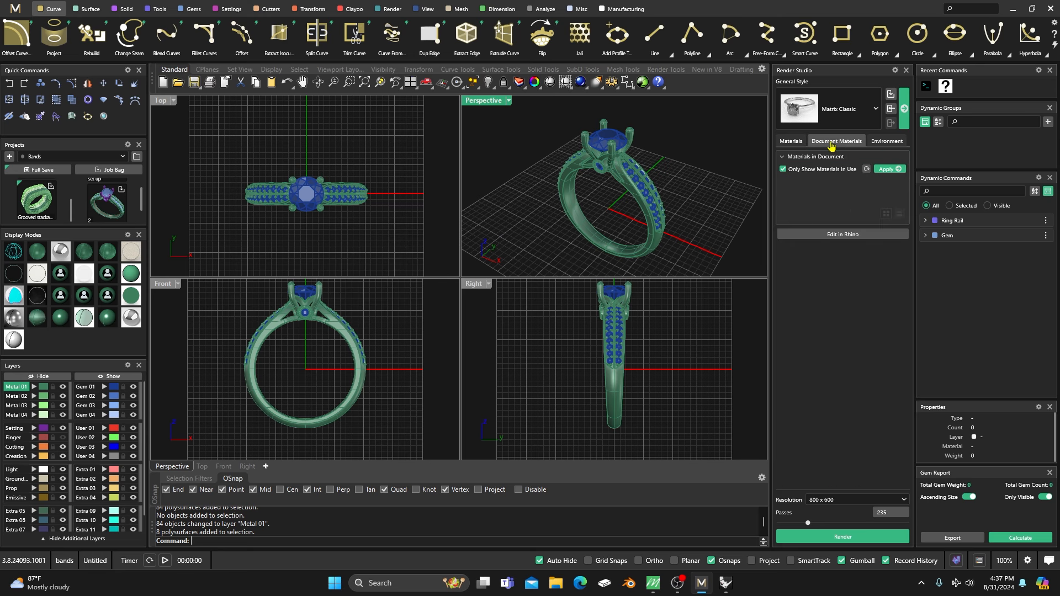
{"action": "left_click", "coordinate": [782, 170]}
{"action": "left_click", "coordinate": [783, 170]}
Step: Apply the Yellow Gold-14k material to all objects on the Metal 01 layer and deselect them
{"action": "left_click", "coordinate": [43, 389]}
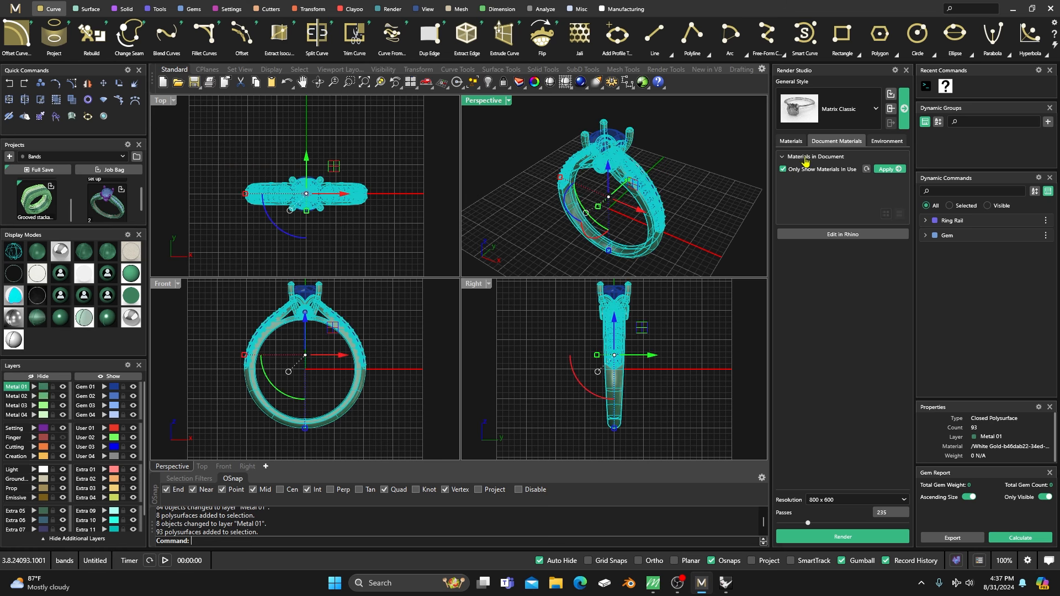
{"action": "left_click", "coordinate": [791, 141]}
{"action": "scroll", "coordinate": [816, 286], "scroll_direction": "down", "scroll_amount": 5}
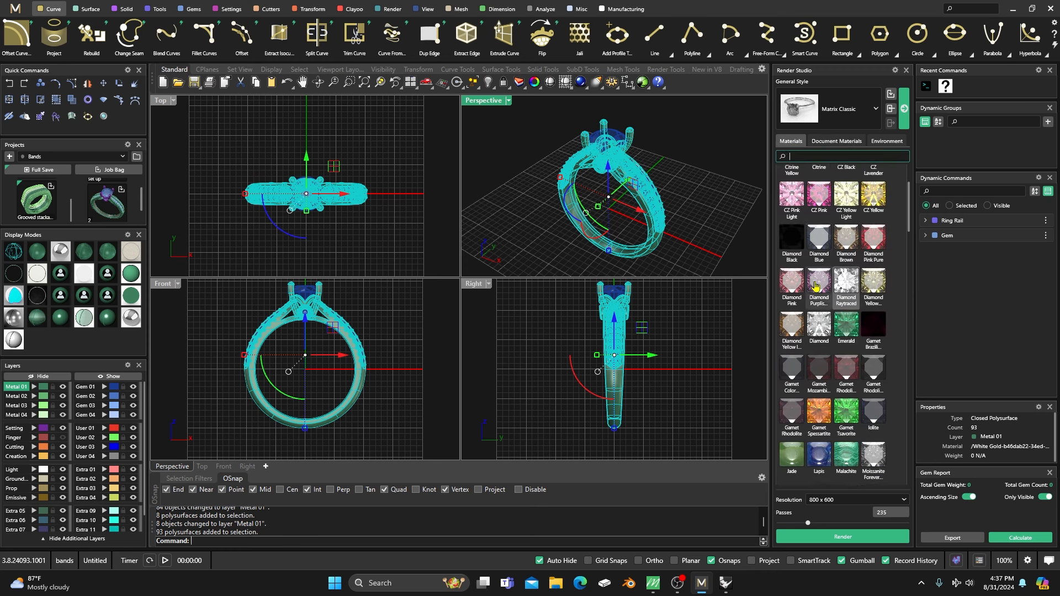
{"action": "scroll", "coordinate": [816, 285], "scroll_direction": "up", "scroll_amount": 5}
{"action": "left_click", "coordinate": [782, 172]}
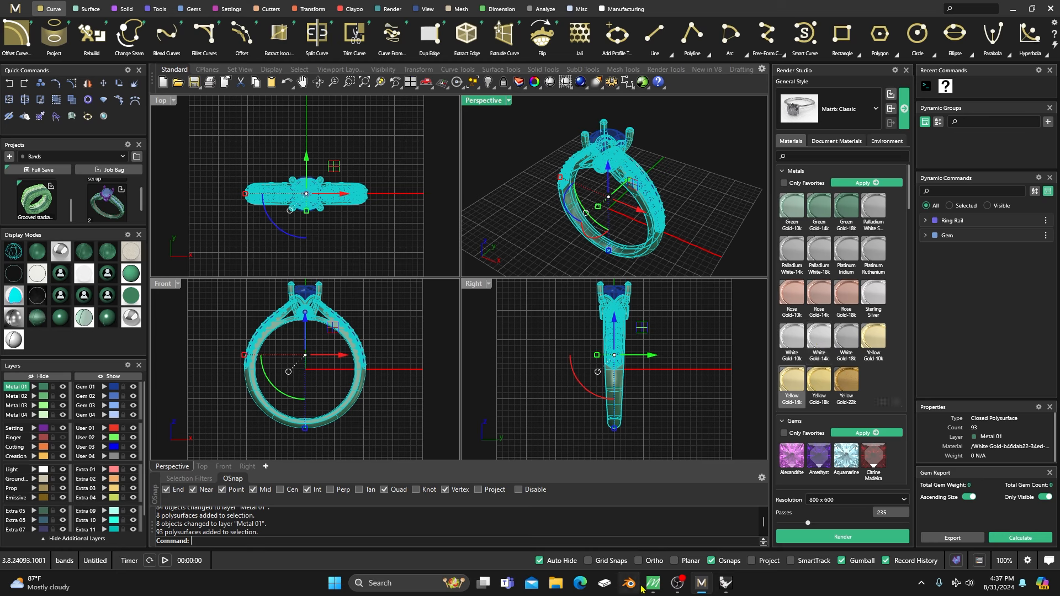
{"action": "mouse_move", "coordinate": [651, 584]}
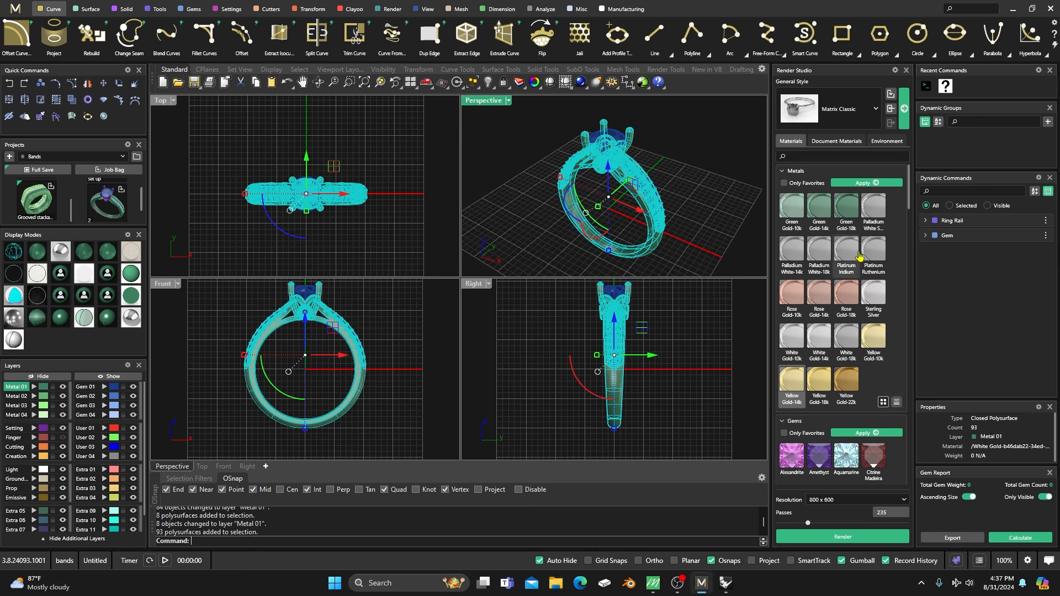
{"action": "left_click", "coordinate": [865, 183]}
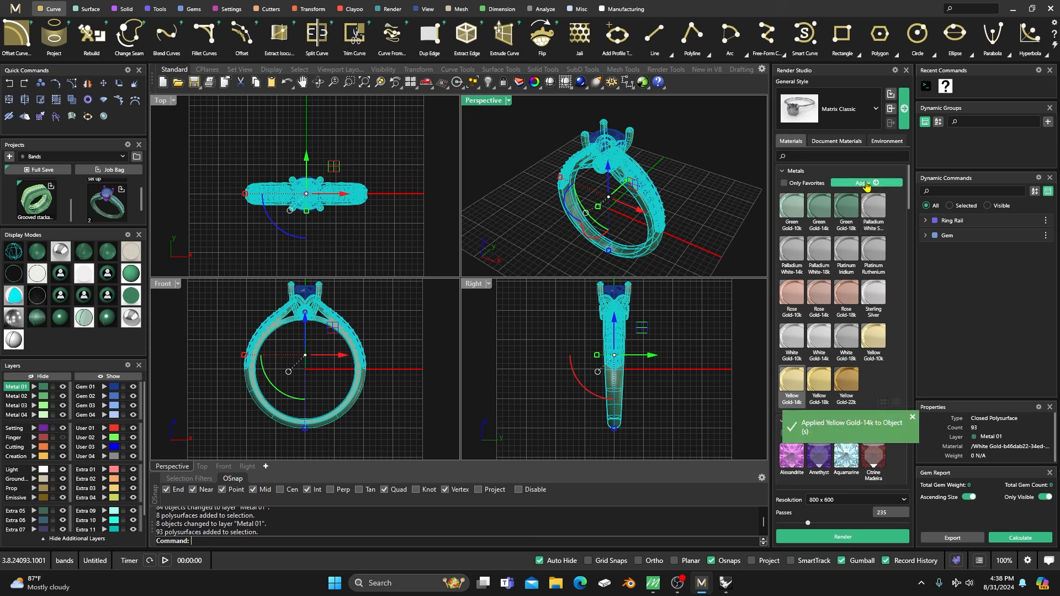
{"action": "left_click", "coordinate": [719, 160]}
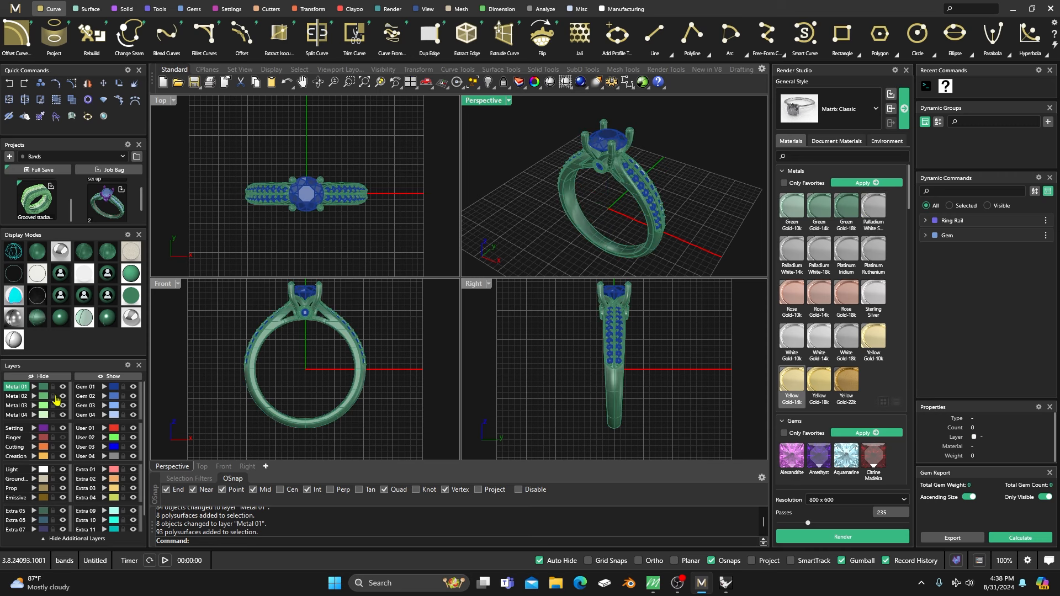
Step: Apply the Diamond Raytraced material to all gems on the Gem 01 layer
{"action": "left_click", "coordinate": [113, 388]}
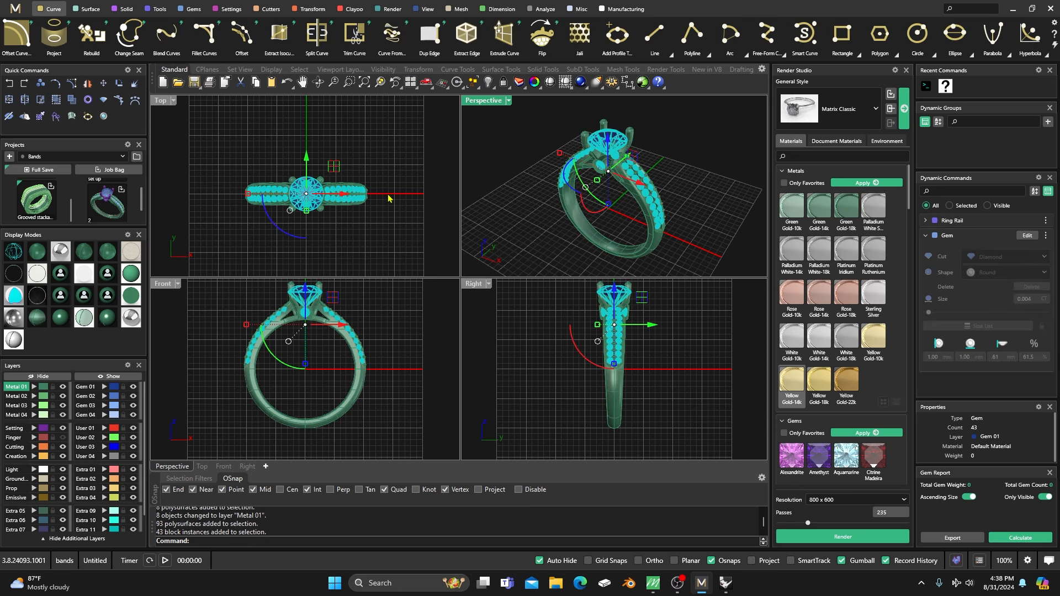
{"action": "left_click", "coordinate": [783, 171]}
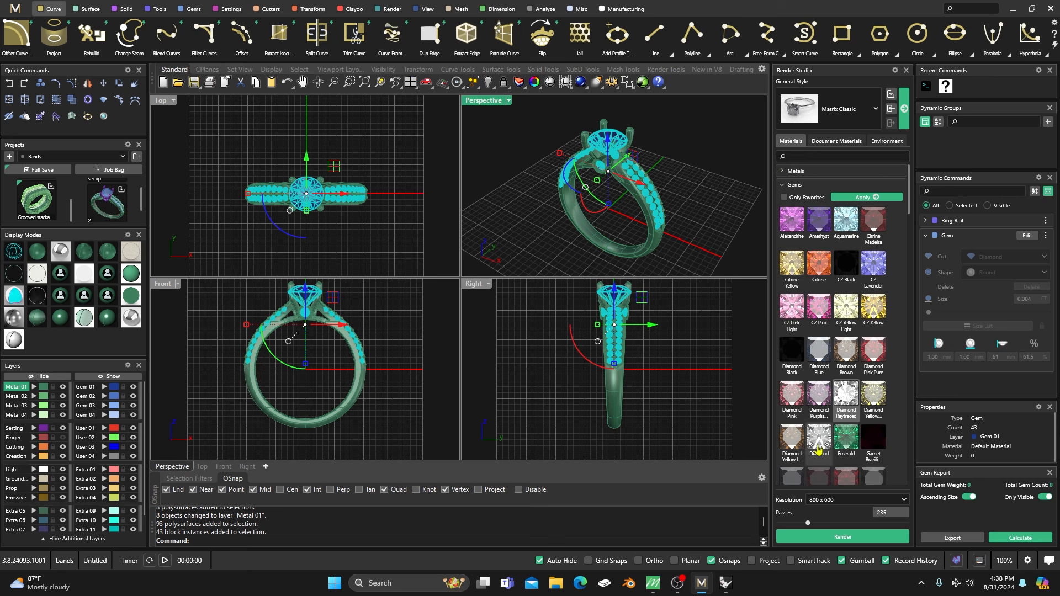
{"action": "left_click", "coordinate": [846, 402]}
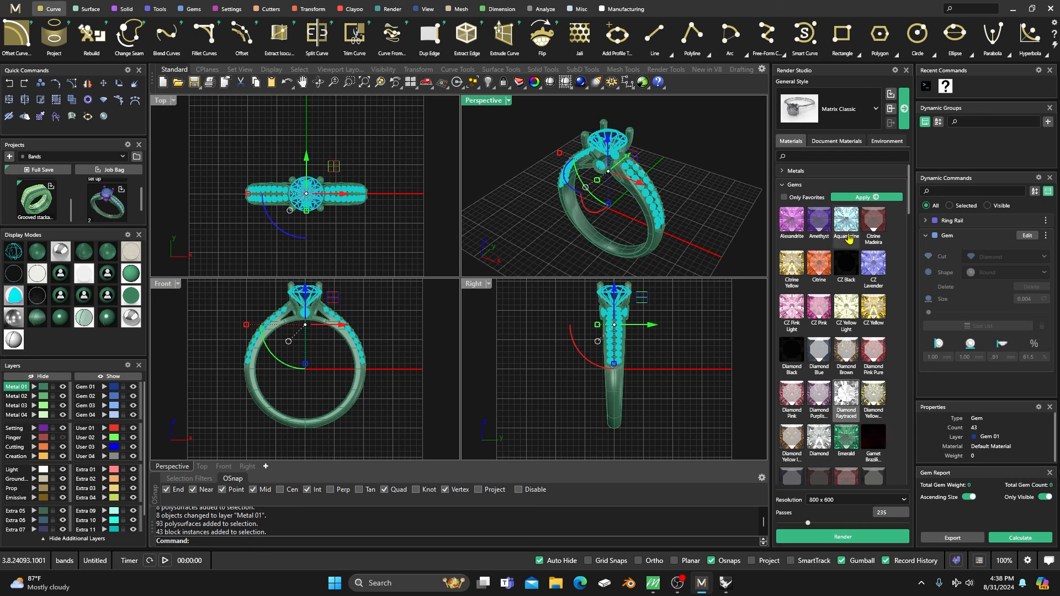
{"action": "left_click", "coordinate": [859, 200]}
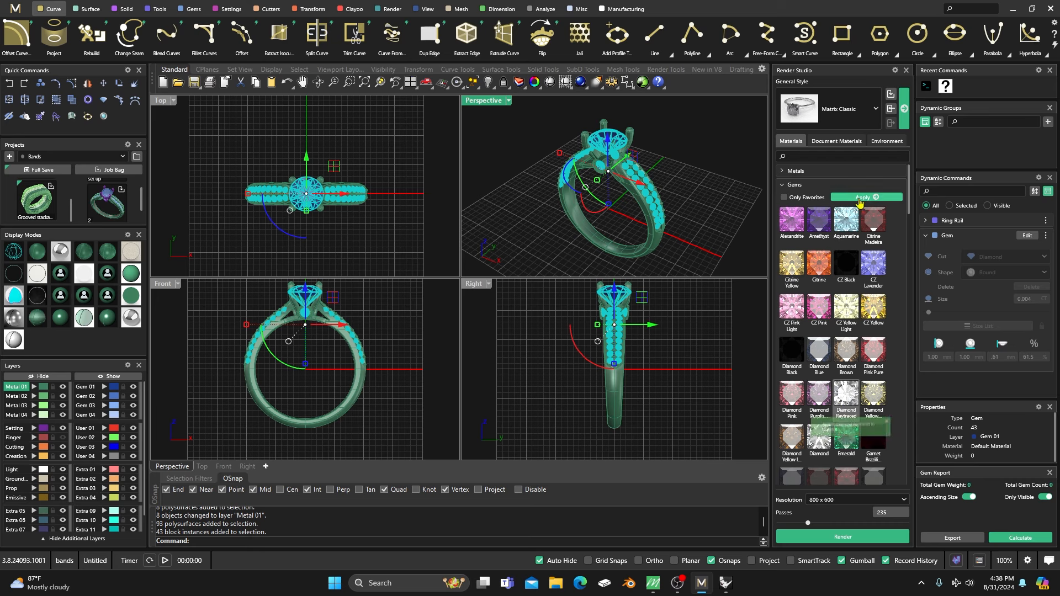
Step: Render the ring in the Matrix Classic style at 800 x 600 with 257 passes and enable the Denoise effect
{"action": "left_click", "coordinate": [904, 113]}
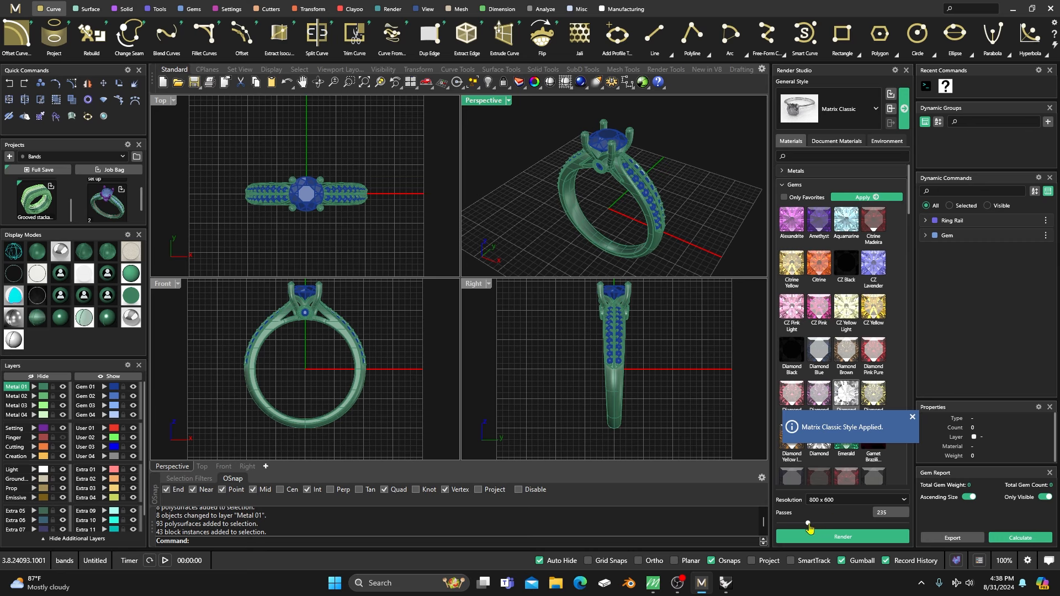
{"action": "left_click_drag", "start_coordinate": [808, 523], "coordinate": [810, 524]}
{"action": "left_click", "coordinate": [843, 536]}
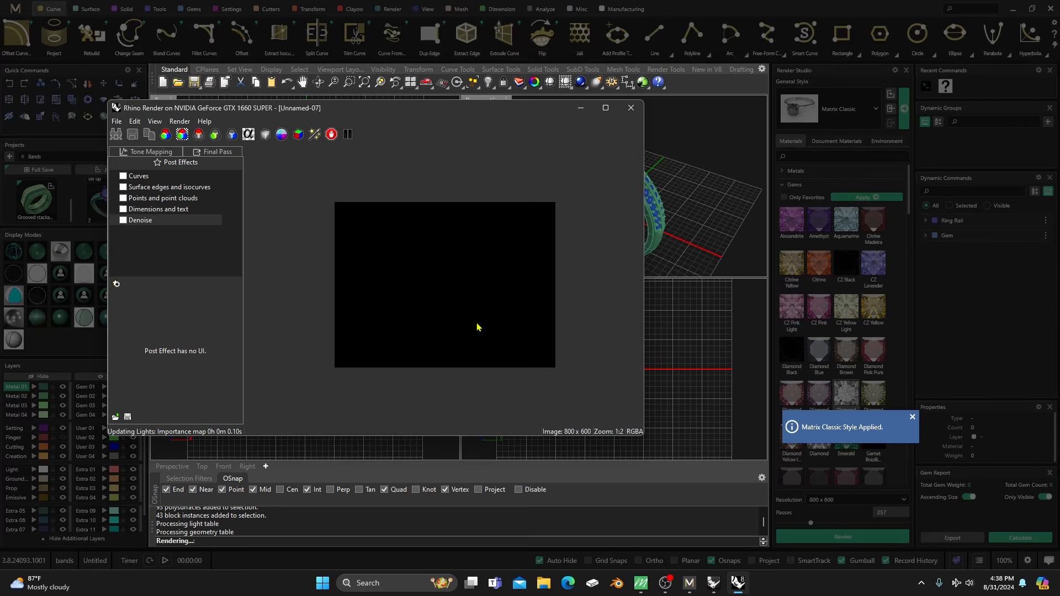
{"action": "left_click", "coordinate": [123, 220]}
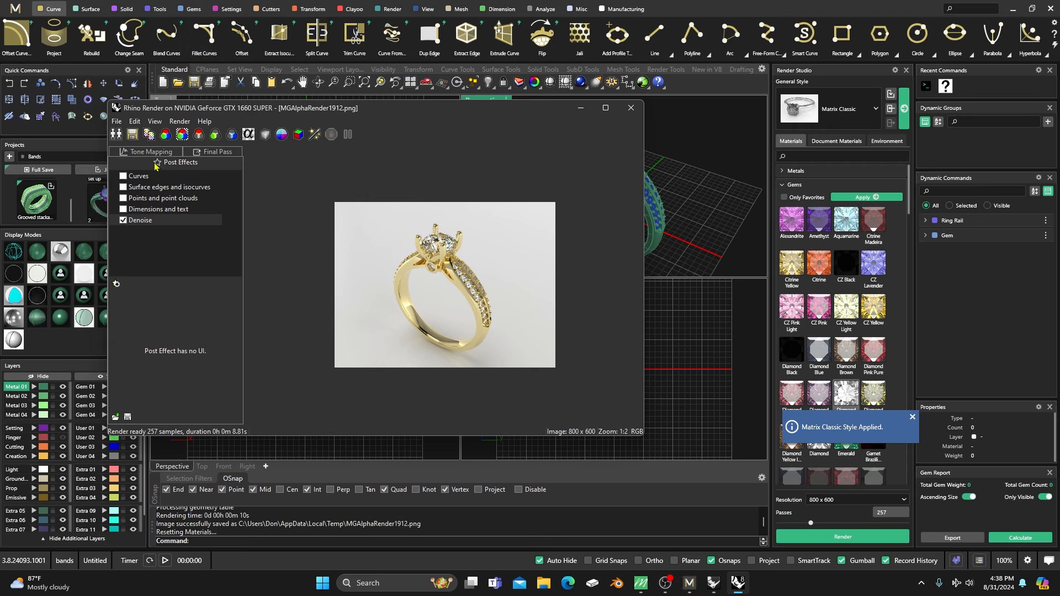
{"action": "scroll", "coordinate": [411, 275], "scroll_direction": "up", "scroll_amount": 1}
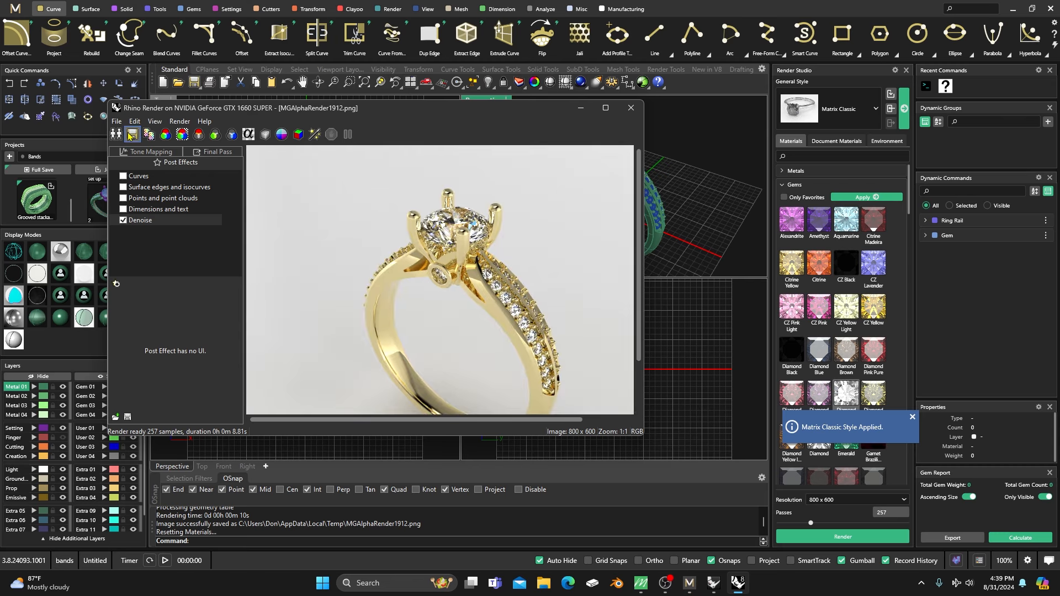
Step: Save the rendering to the Desktop as a JPG named Render MG
{"action": "left_click", "coordinate": [138, 137]}
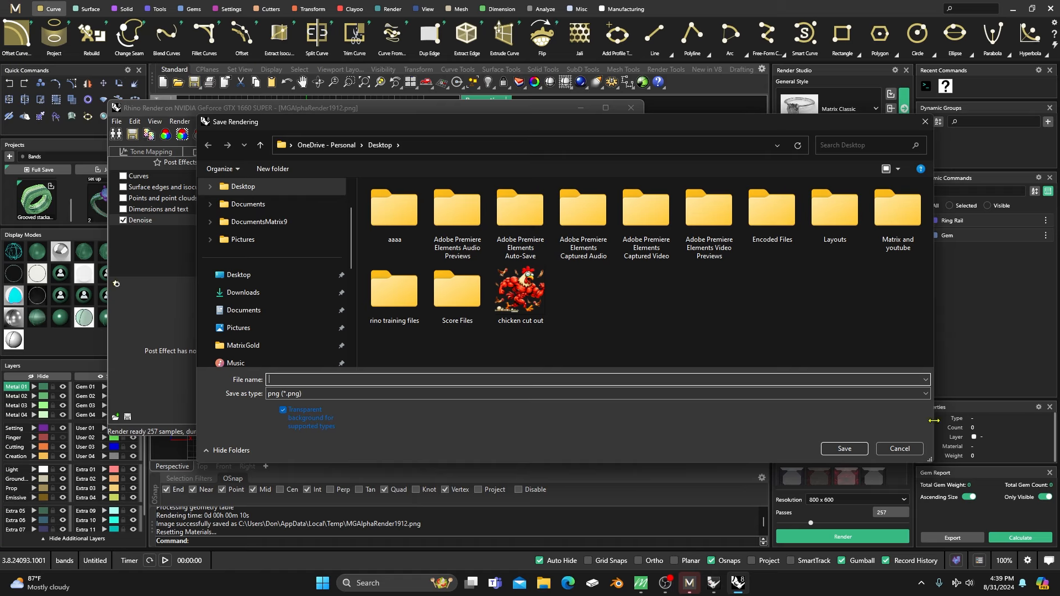
{"action": "left_click", "coordinate": [925, 394]}
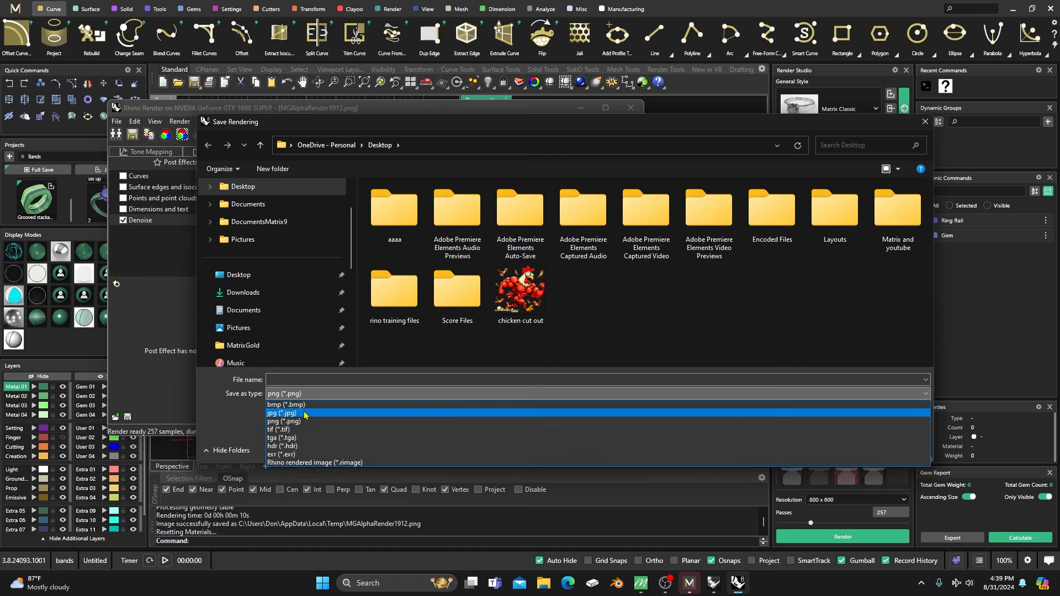
{"action": "left_click", "coordinate": [310, 414]}
{"action": "left_click", "coordinate": [281, 379]}
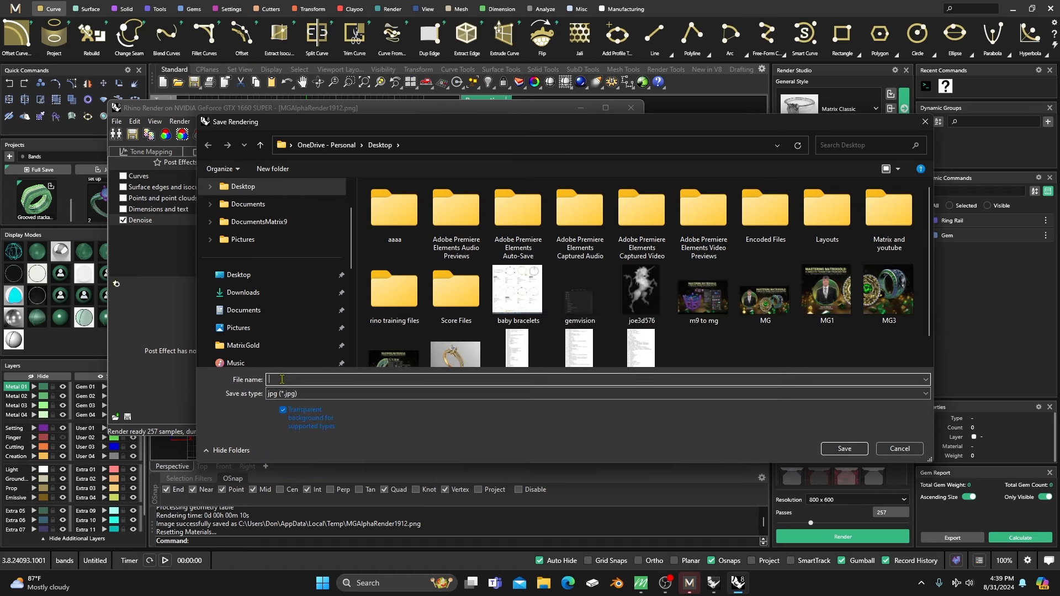
{"action": "type", "text": "R"}
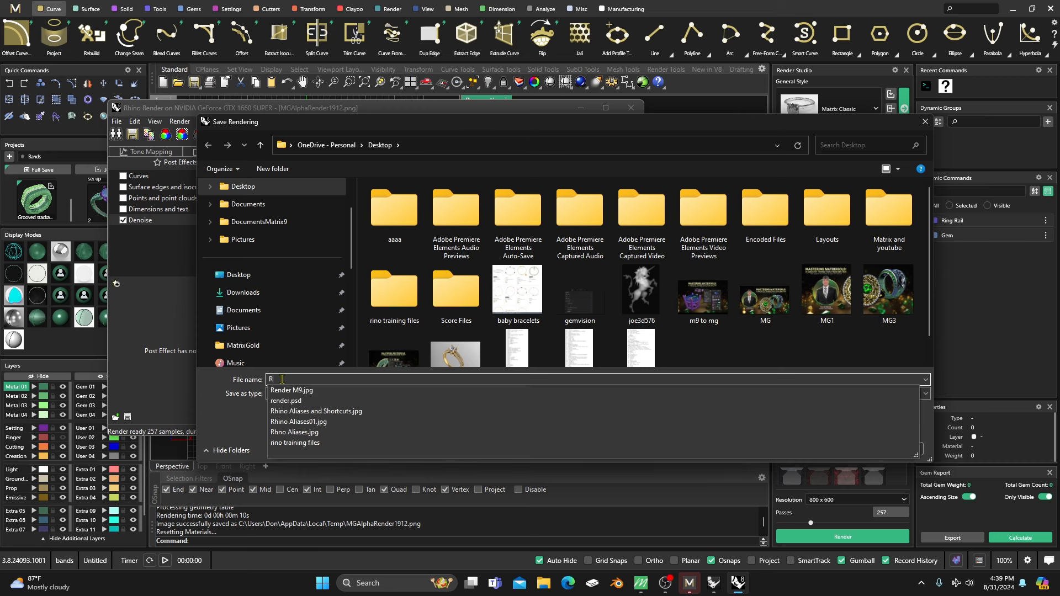
{"action": "type", "text": "ender MG"}
{"action": "key", "text": "Return"}
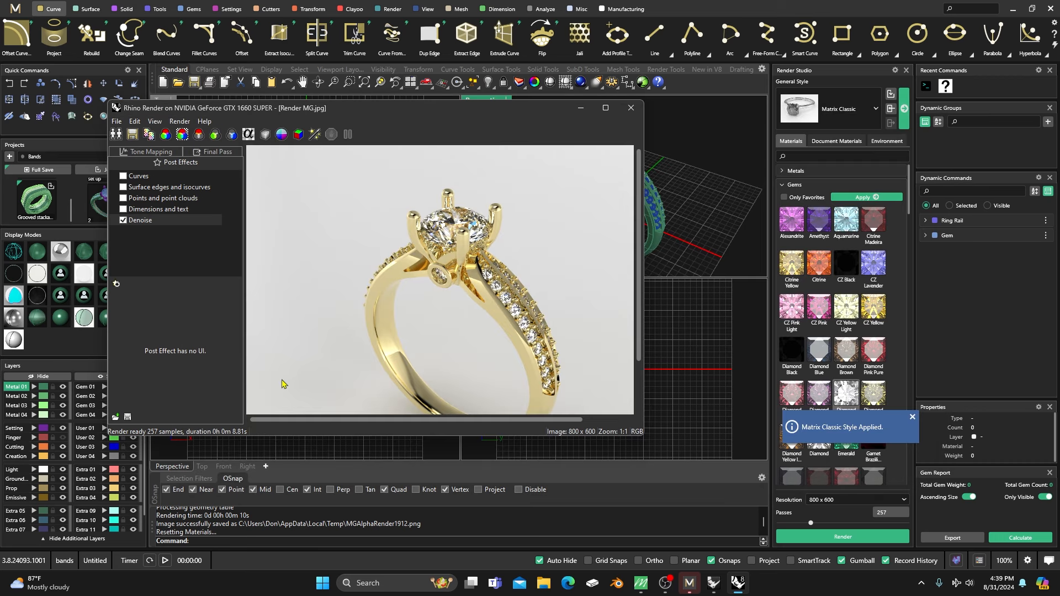
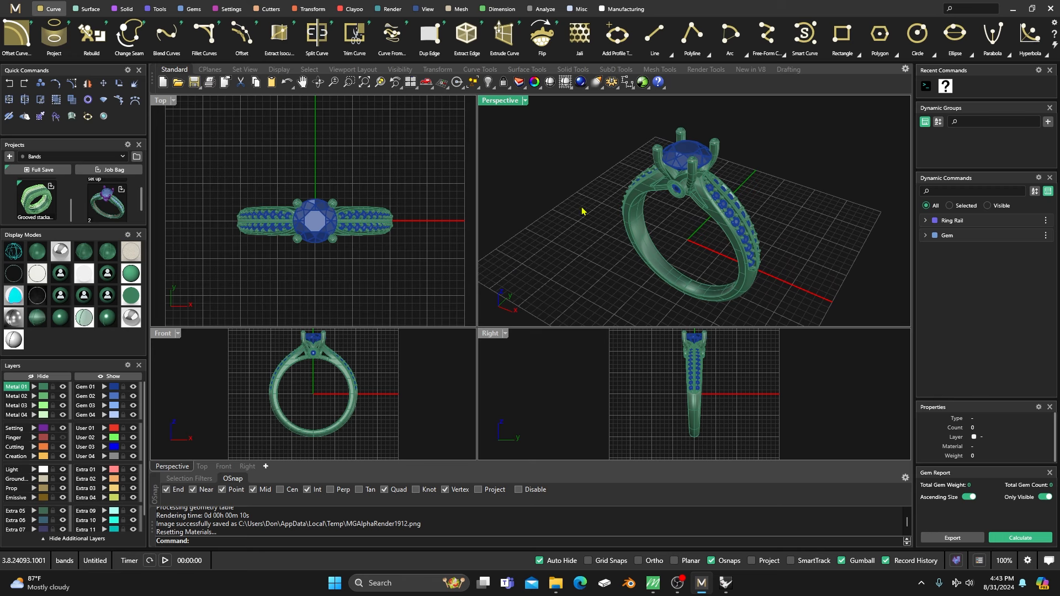
{"action": "right_click_drag", "start_coordinate": [581, 211], "coordinate": [595, 218]}
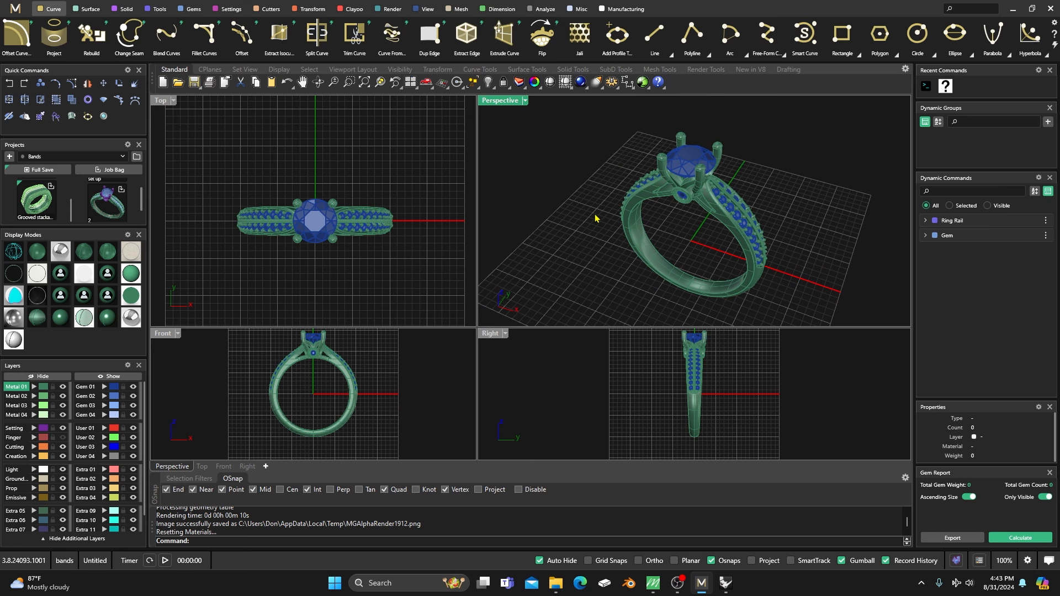
Step: Select the entire ring with its gems and start saving the model under the STL (Stereolithography) file type
{"action": "scroll", "coordinate": [595, 218], "scroll_direction": "down", "scroll_amount": 2}
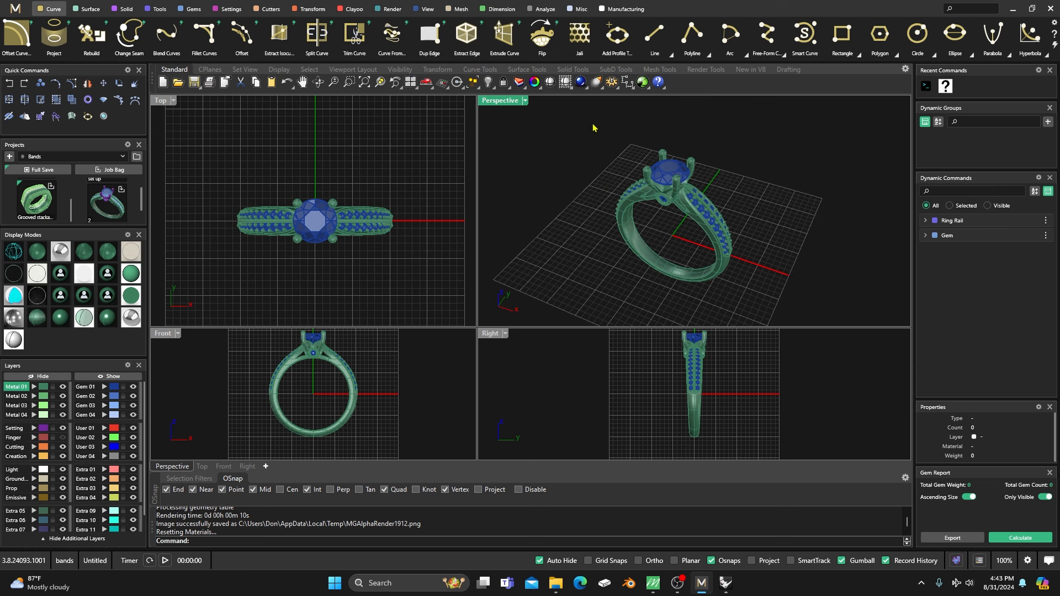
{"action": "left_click_drag", "start_coordinate": [592, 123], "coordinate": [750, 298]}
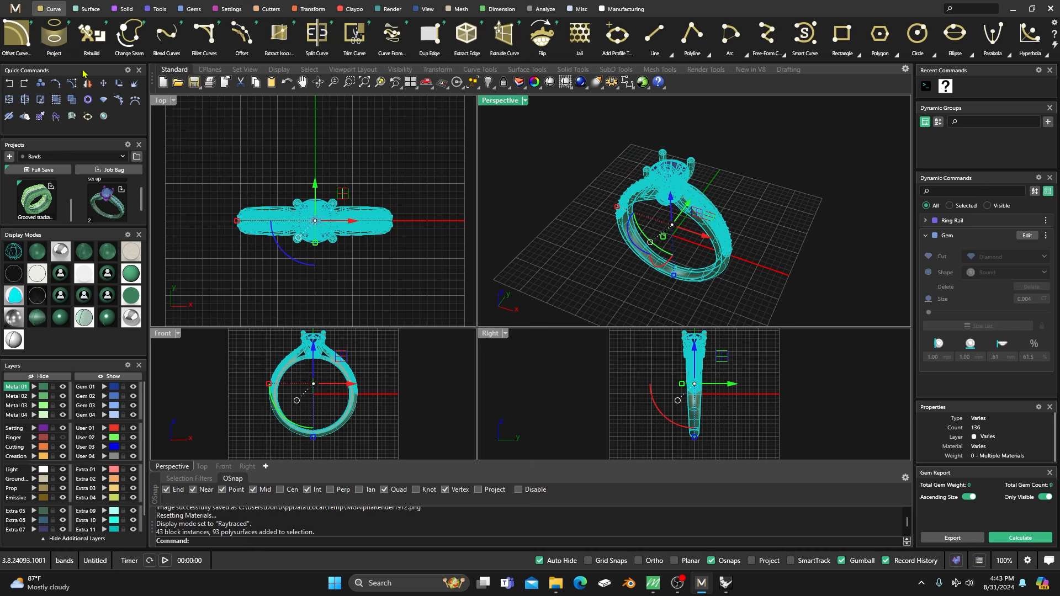
{"action": "left_click", "coordinate": [15, 9]}
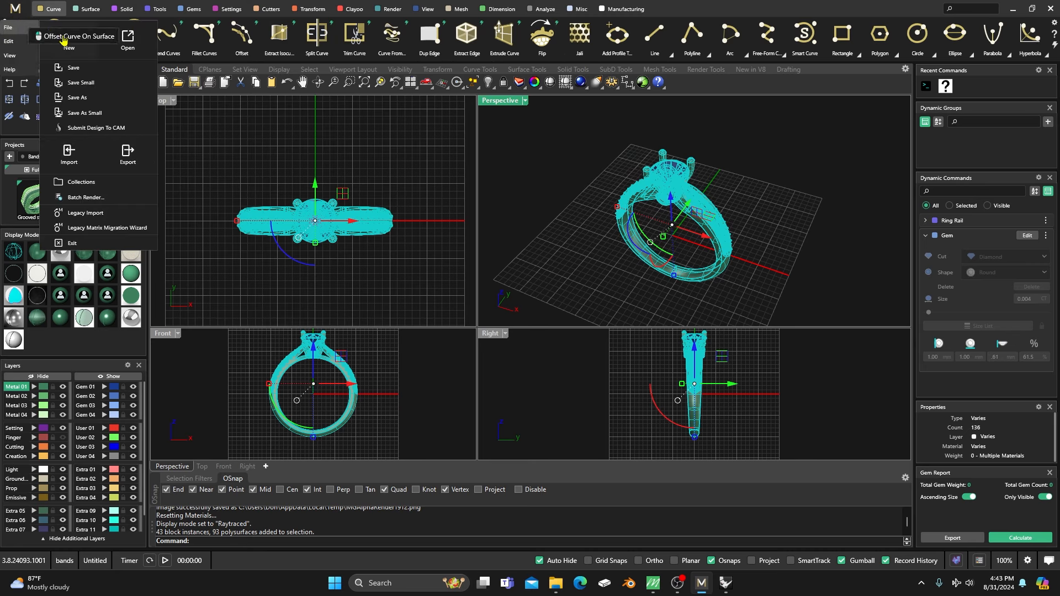
{"action": "left_click", "coordinate": [79, 100]}
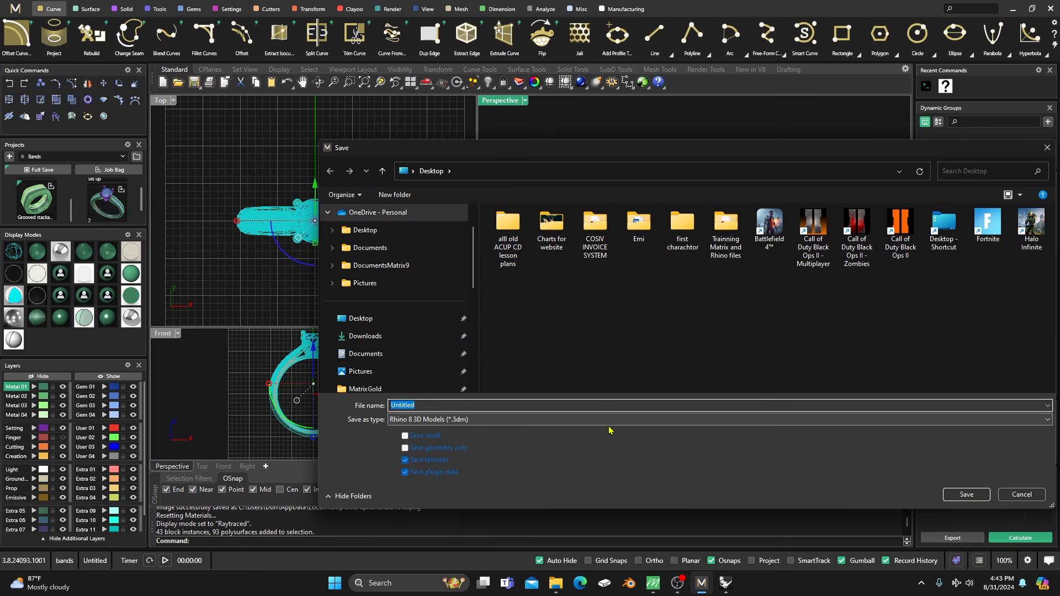
{"action": "left_click", "coordinate": [1045, 422]}
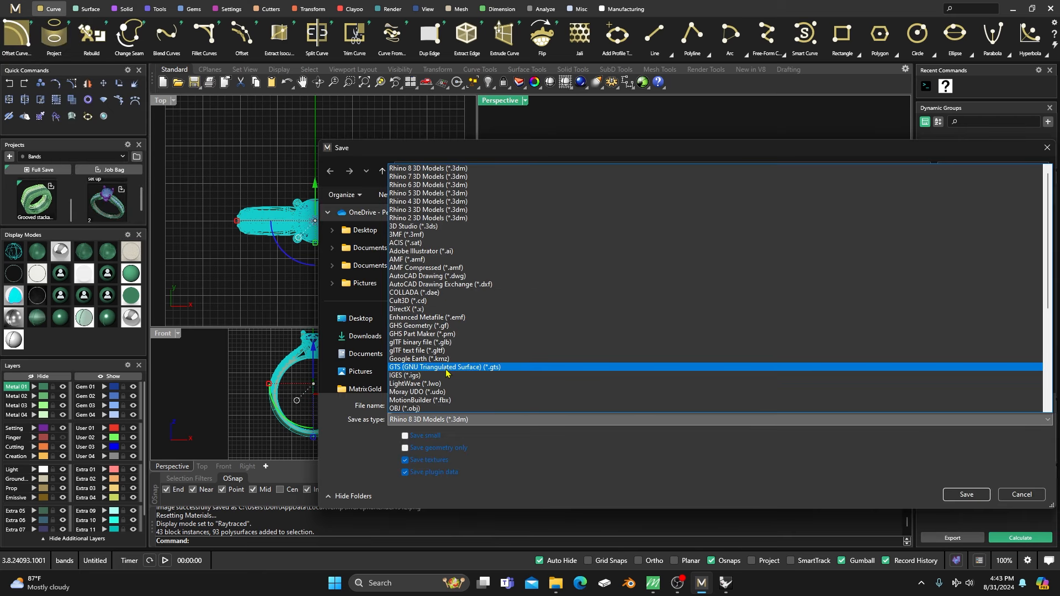
{"action": "scroll", "coordinate": [422, 360], "scroll_direction": "down", "scroll_amount": 3}
{"action": "scroll", "coordinate": [422, 361], "scroll_direction": "down", "scroll_amount": 2}
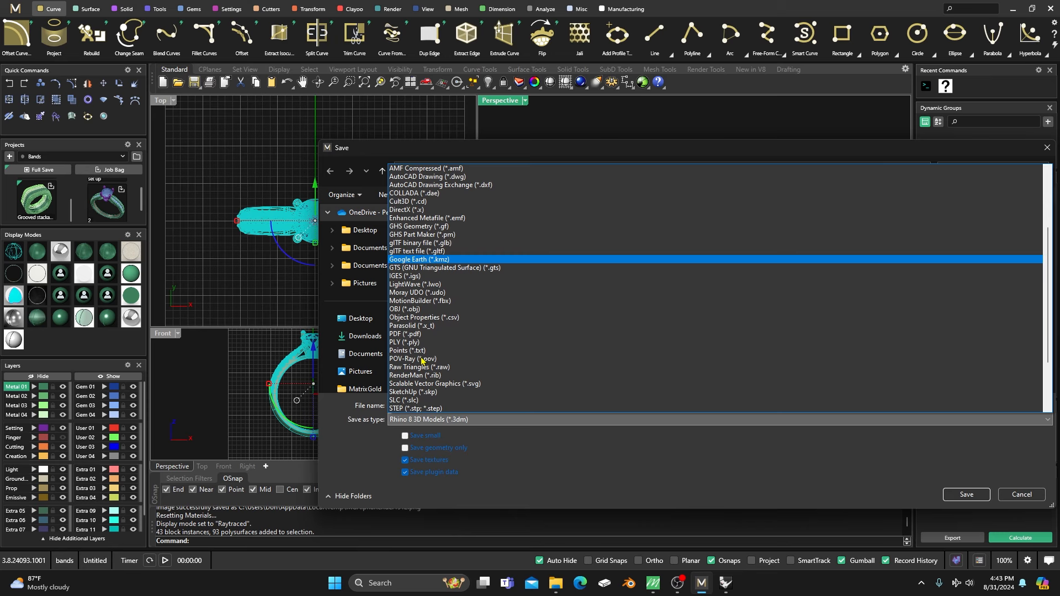
{"action": "scroll", "coordinate": [426, 338], "scroll_direction": "down", "scroll_amount": 1}
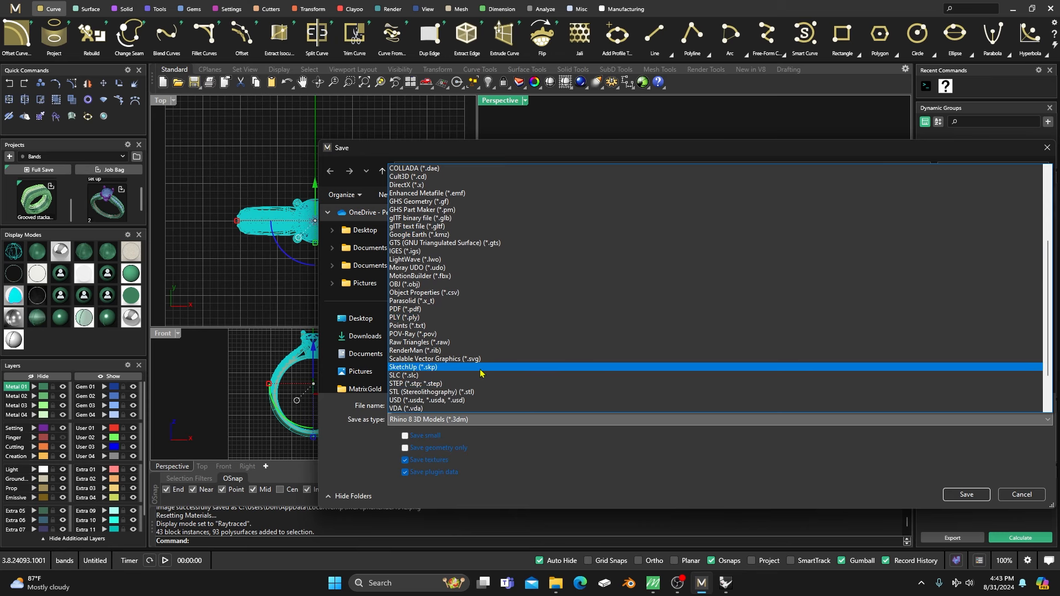
{"action": "left_click", "coordinate": [419, 392]}
Step: Save the STL to the Desktop as Stl Render, accepting the binary export option and the meshing option with polygon density 50
{"action": "double_click", "coordinate": [414, 406]}
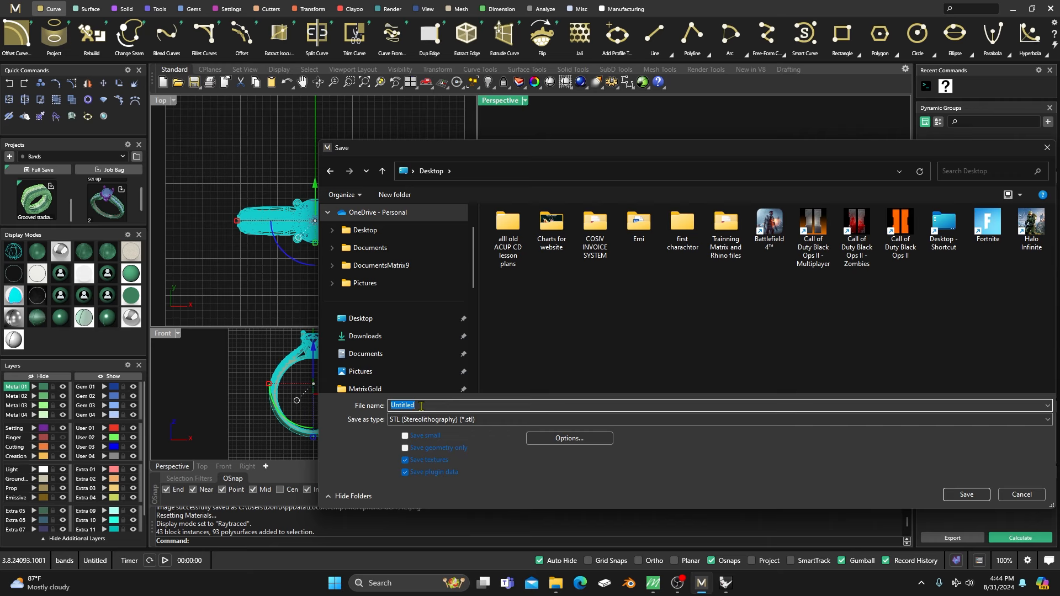
{"action": "type", "text": "St"}
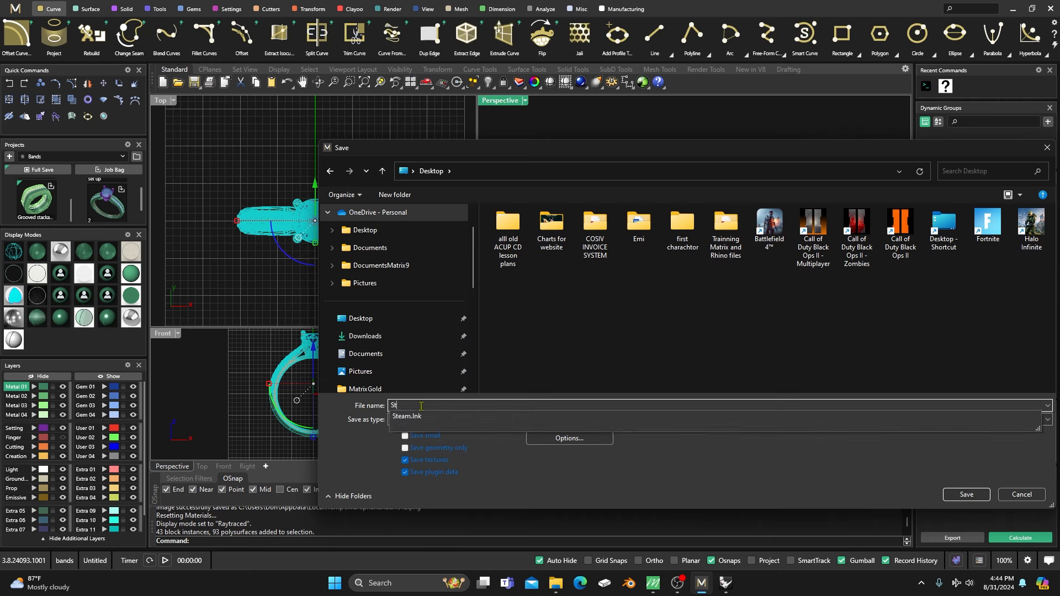
{"action": "type", "text": "l Render"}
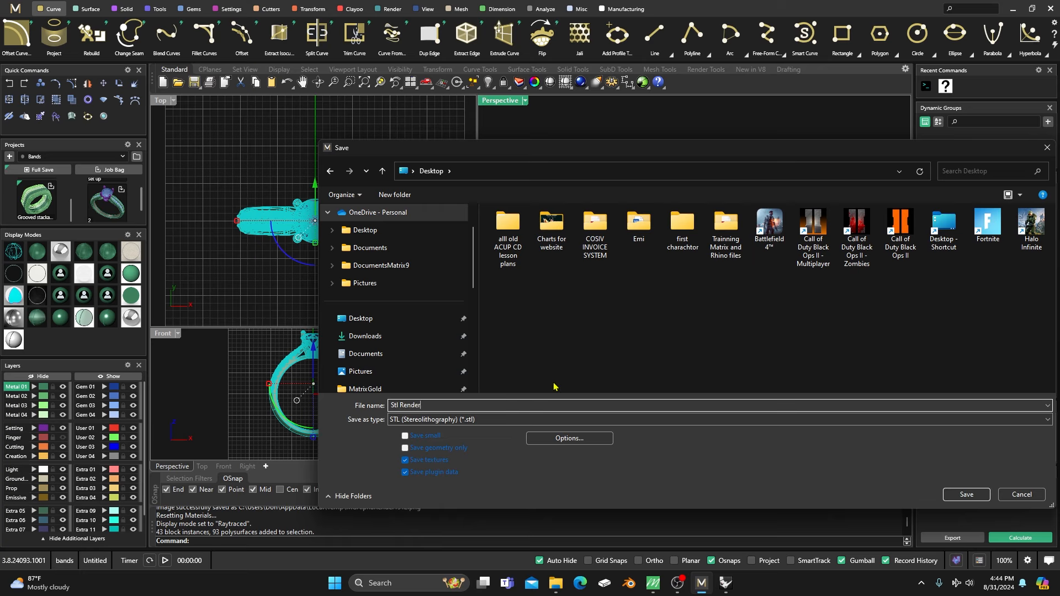
{"action": "left_click", "coordinate": [371, 320]}
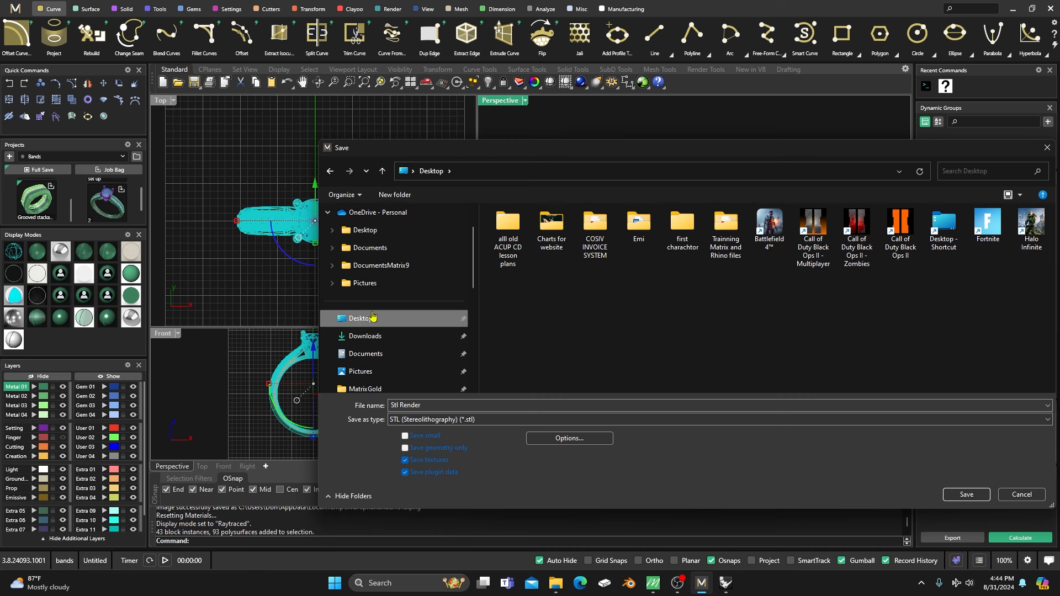
{"action": "left_click", "coordinate": [964, 495]}
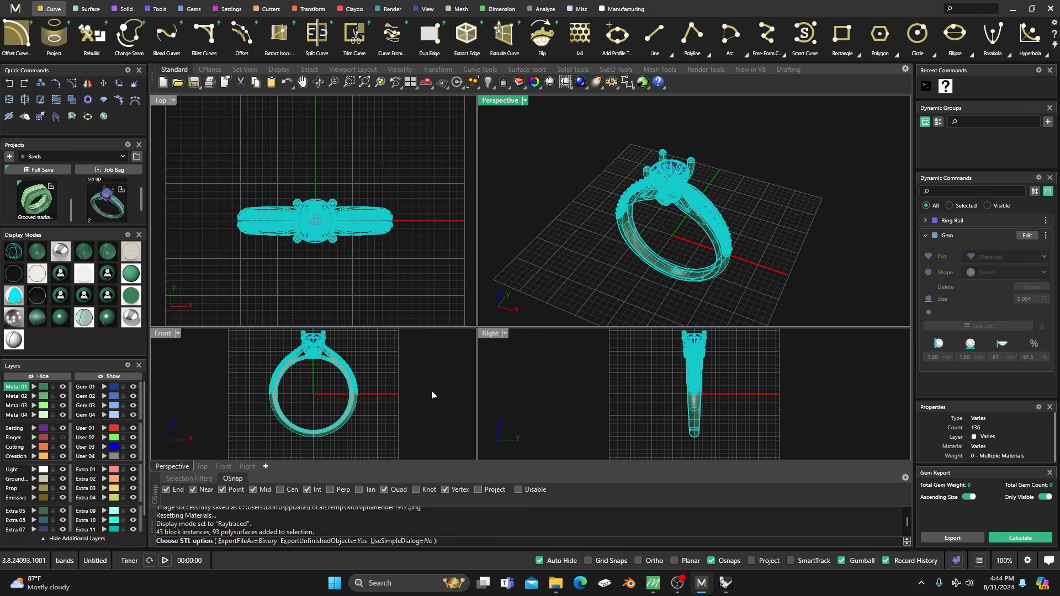
{"action": "key", "text": "Return"}
{"action": "key", "text": "Return"}
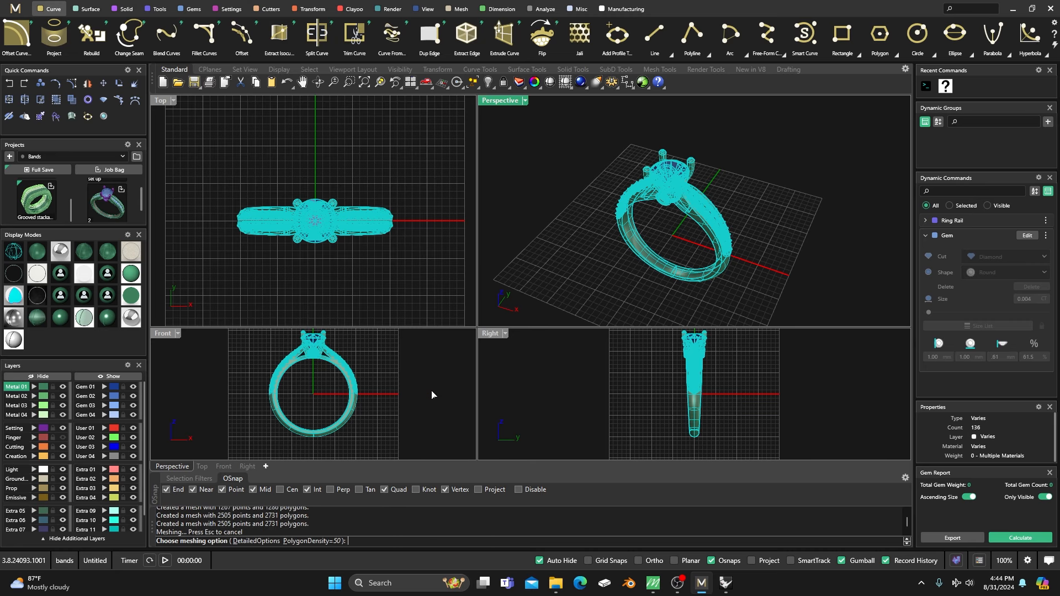
{"action": "key", "text": "Return"}
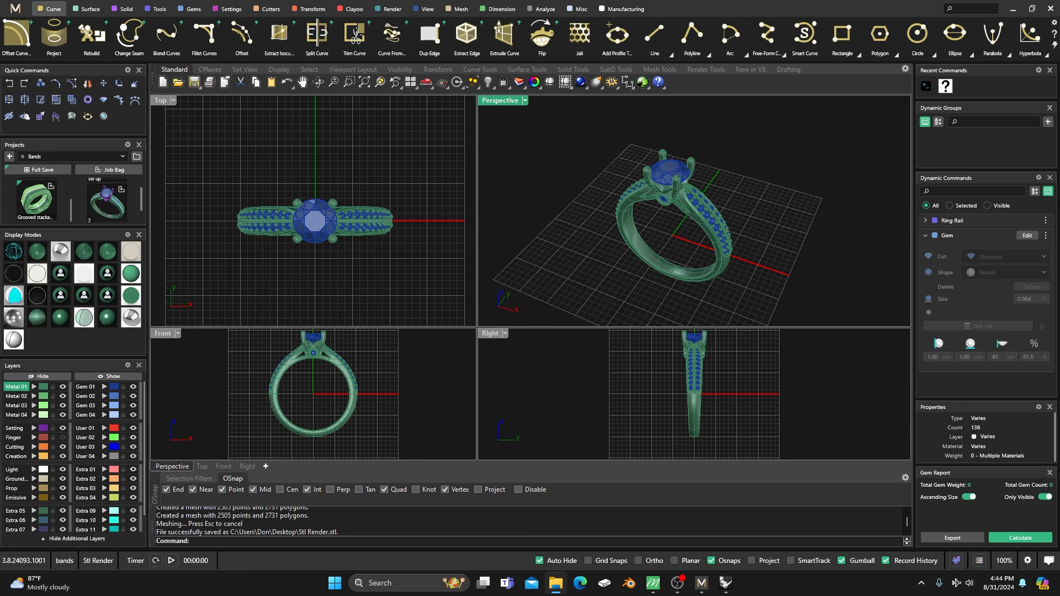
Step: Switch to Rhinoceros 5.0 and open the Stl Render STL from the Desktop with a 22.5-degree weld angle, split disjoint meshes and millimetres
{"action": "left_click_drag", "start_coordinate": [0, 152], "coordinate": [0, 122]}
{"action": "left_click", "coordinate": [726, 586]}
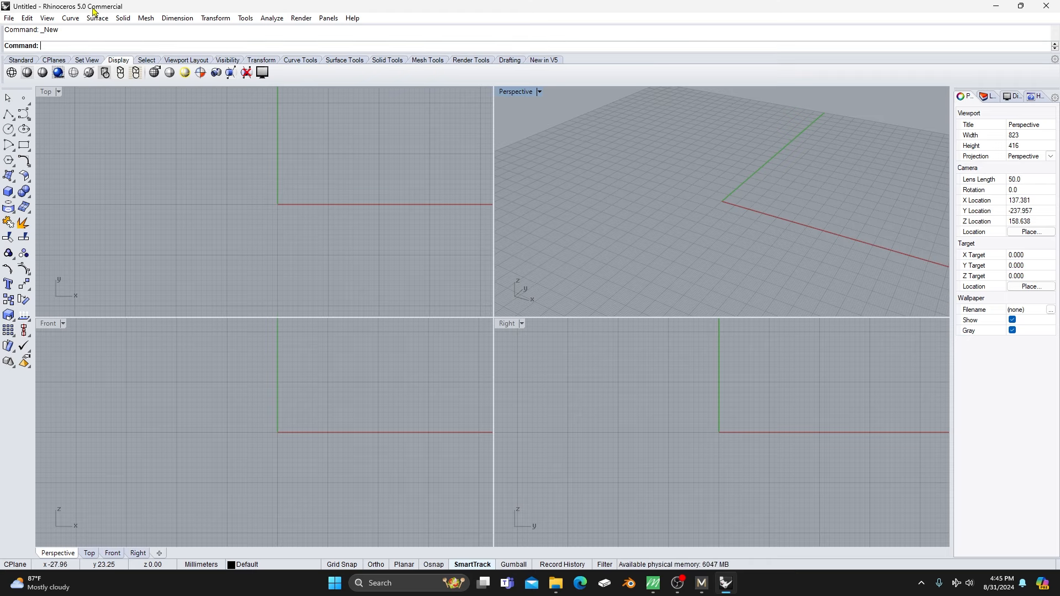
{"action": "left_click", "coordinate": [8, 18]}
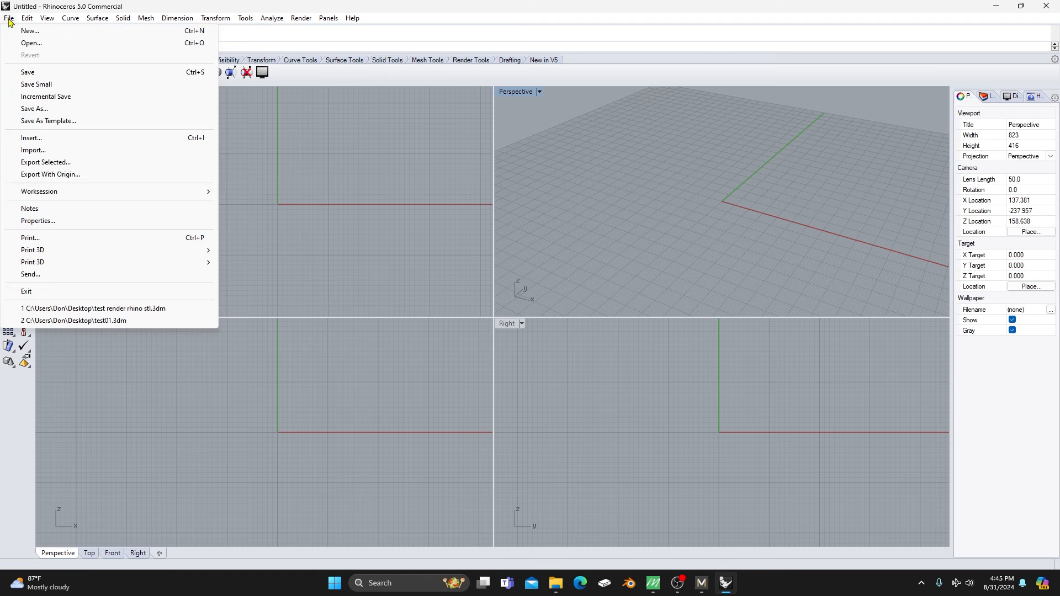
{"action": "left_click", "coordinate": [31, 43]}
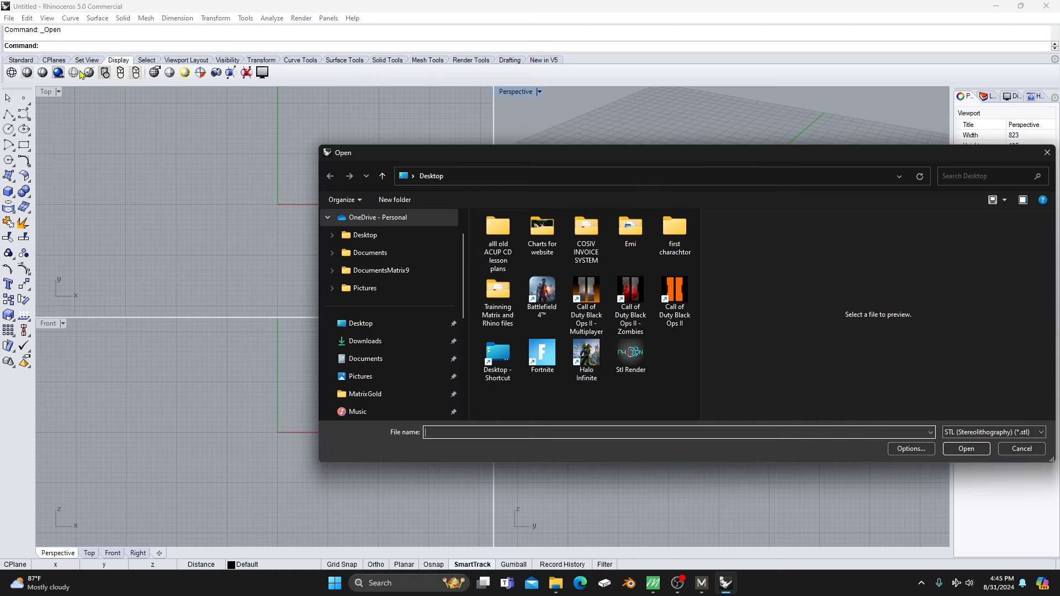
{"action": "double_click", "coordinate": [633, 363]}
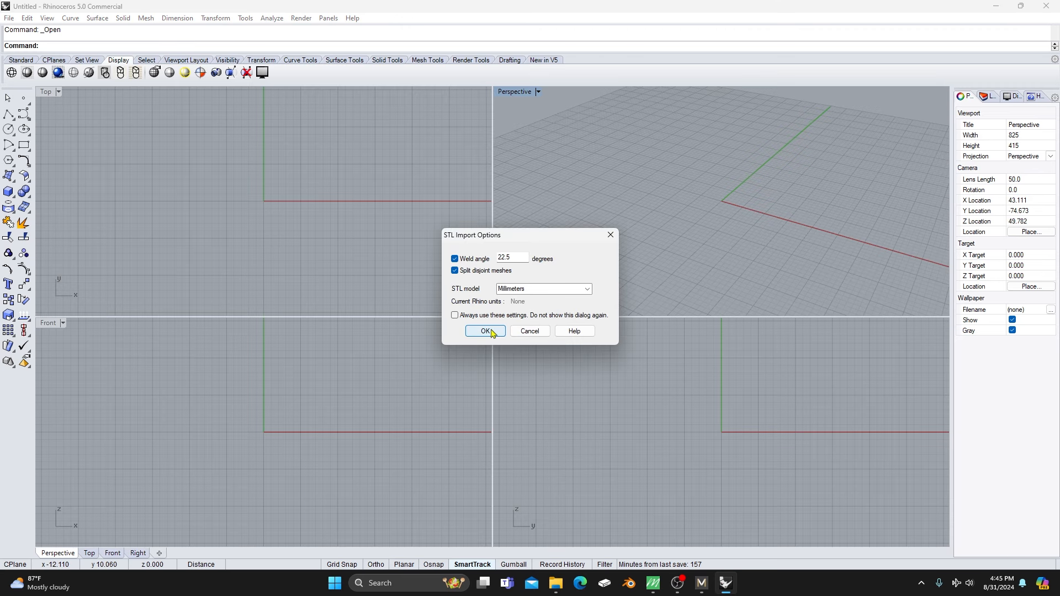
{"action": "left_click", "coordinate": [487, 331]}
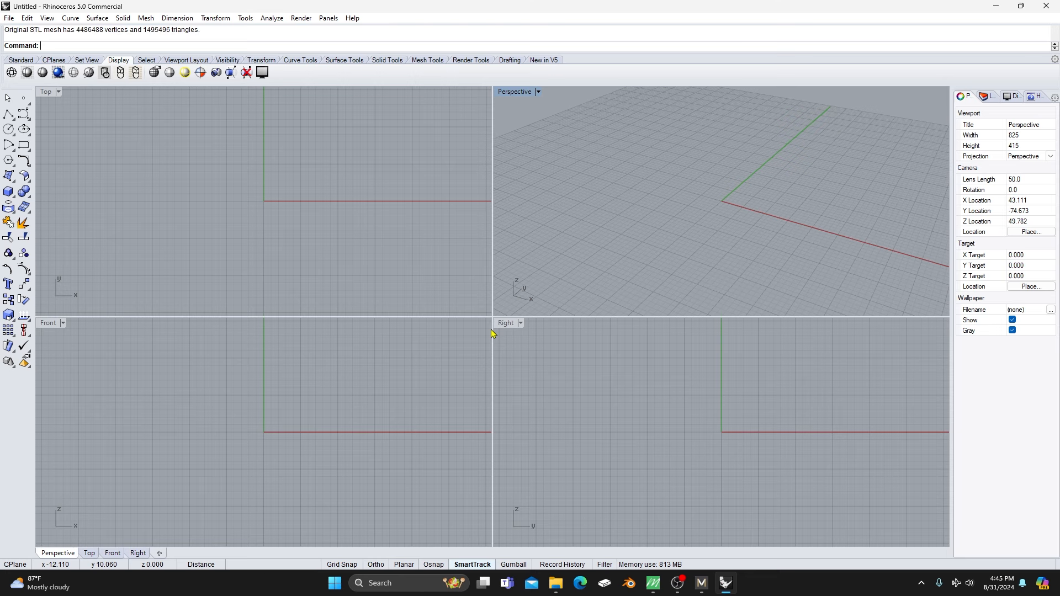
Step: Set the display mode to Rendered, maximize the Perspective viewport and inspect the imported ring mesh
{"action": "left_click", "coordinate": [57, 73]}
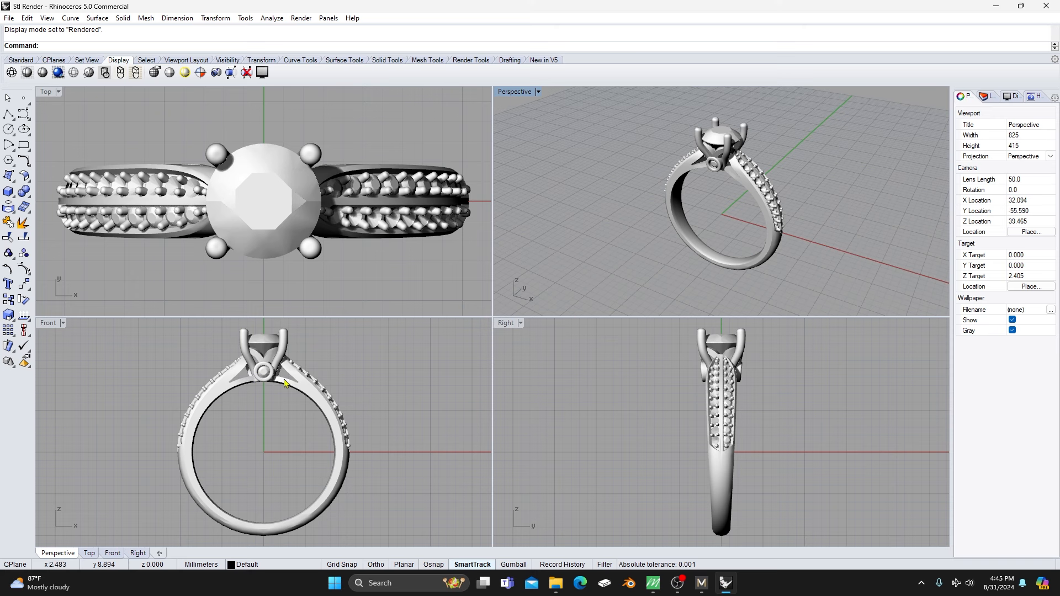
{"action": "double_click", "coordinate": [513, 93]}
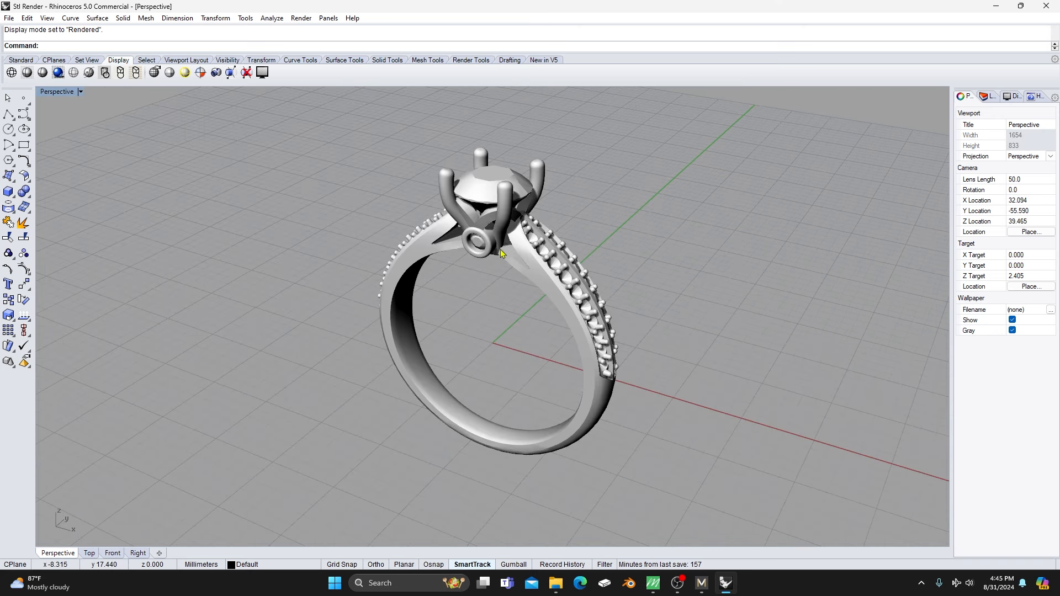
{"action": "scroll", "coordinate": [504, 299], "scroll_direction": "down", "scroll_amount": 4}
{"action": "mouse_move", "coordinate": [504, 300]}
{"action": "right_mouse_down"}
{"action": "mouse_move", "coordinate": [513, 350]}
{"action": "mouse_move", "coordinate": [516, 331]}
{"action": "mouse_move", "coordinate": [409, 267]}
{"action": "mouse_move", "coordinate": [485, 229]}
{"action": "mouse_move", "coordinate": [528, 319]}
{"action": "mouse_move", "coordinate": [510, 303]}
{"action": "right_mouse_up"}
{"action": "scroll", "coordinate": [513, 336], "scroll_direction": "up", "scroll_amount": 6}
{"action": "scroll", "coordinate": [513, 336], "scroll_direction": "down", "scroll_amount": 2}
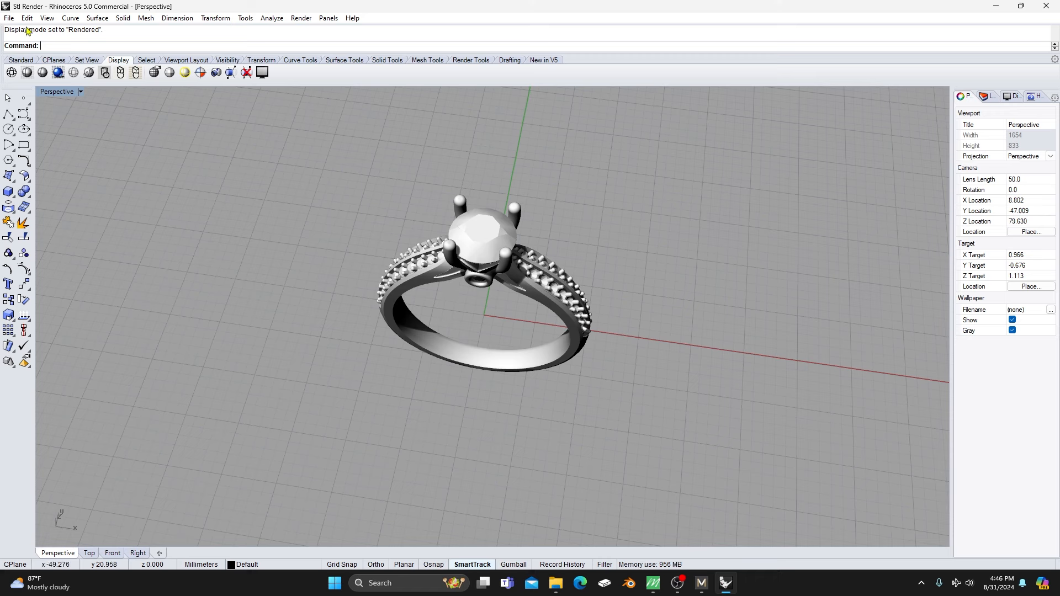
Step: Save the ring mesh to the Desktop as a Rhino 5 3D model named Stl Render 01
{"action": "left_click", "coordinate": [9, 19]}
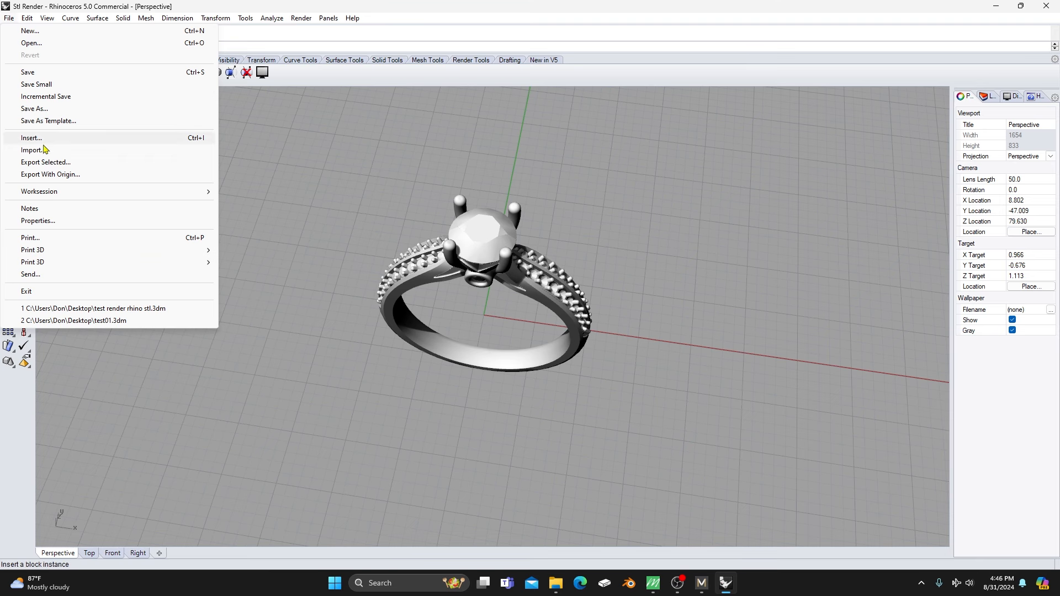
{"action": "left_click", "coordinate": [39, 109]}
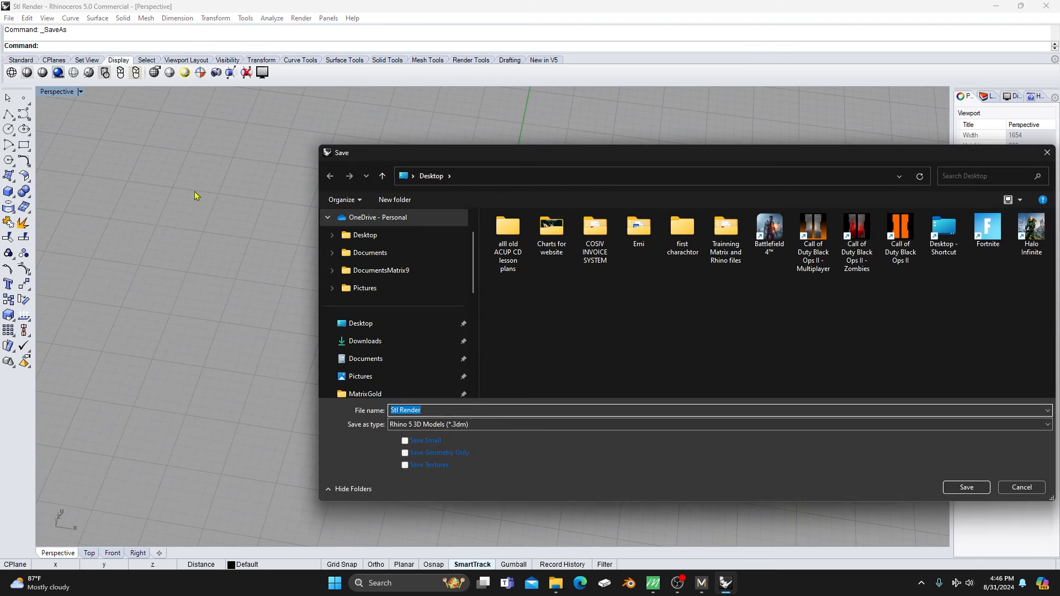
{"action": "left_click_drag", "start_coordinate": [760, 155], "coordinate": [611, 117]}
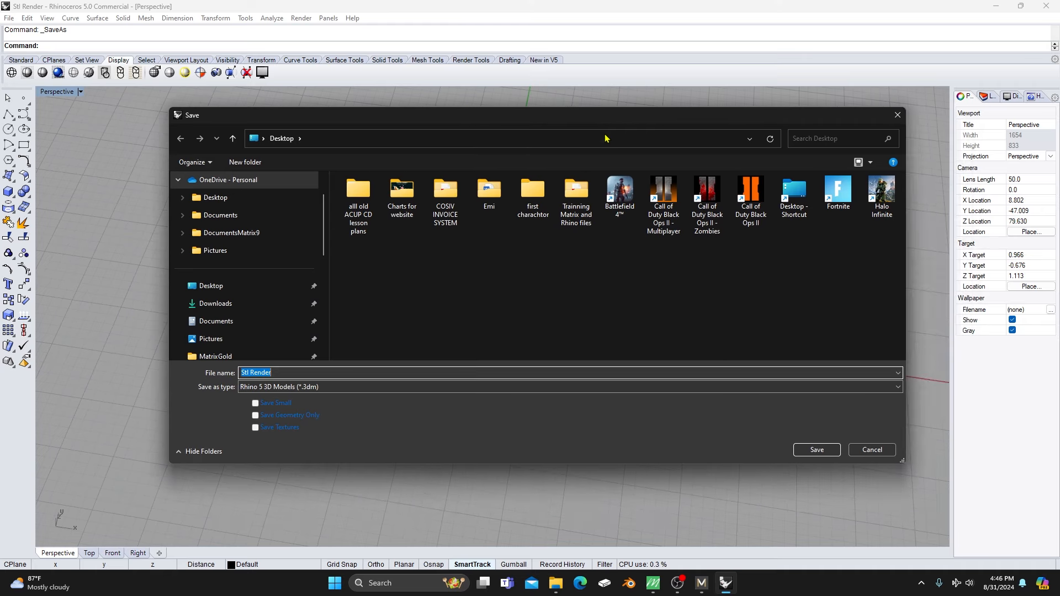
{"action": "left_click", "coordinate": [280, 372]}
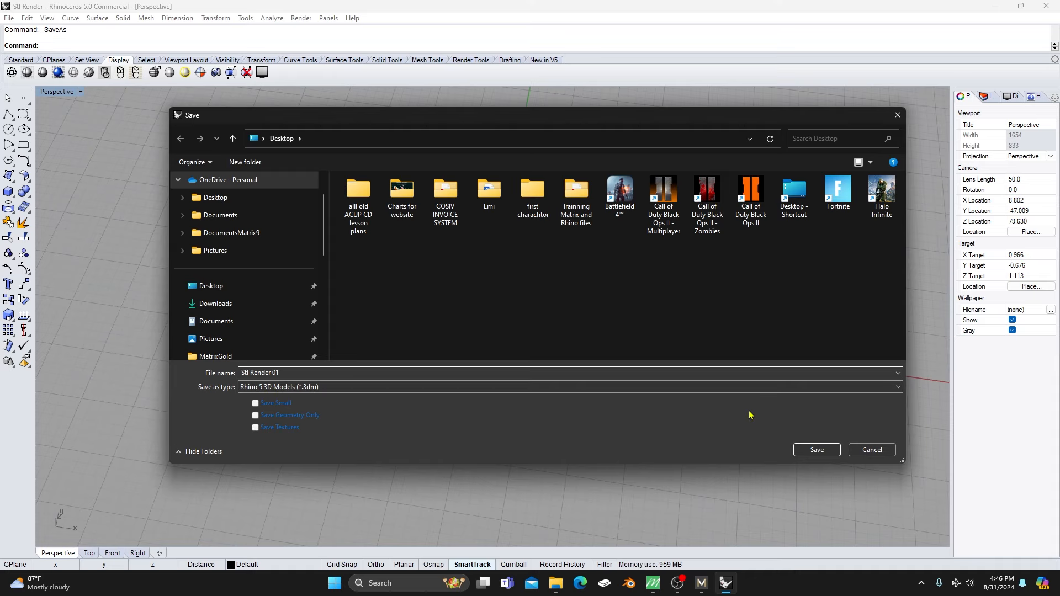
{"action": "left_click", "coordinate": [816, 450]}
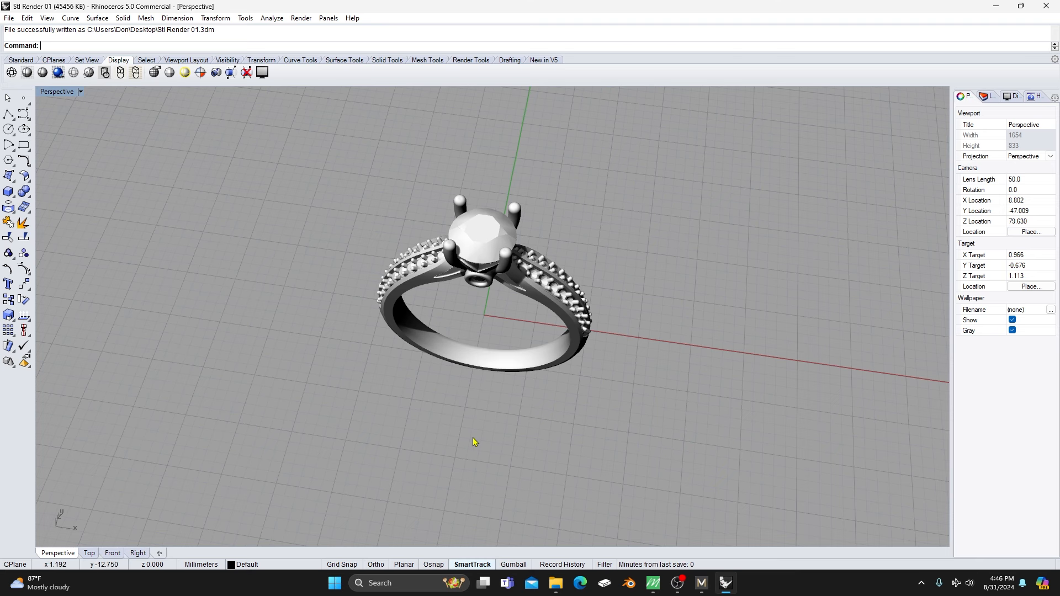
{"action": "right_click_drag", "start_coordinate": [475, 440], "coordinate": [443, 409]}
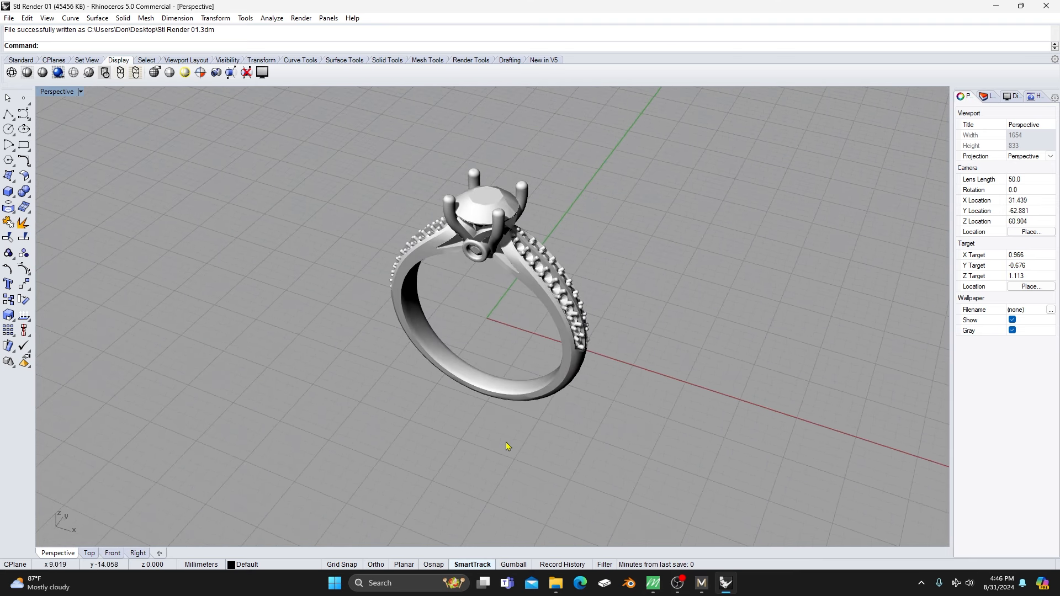
{"action": "right_click_drag", "start_coordinate": [522, 432], "coordinate": [357, 434]}
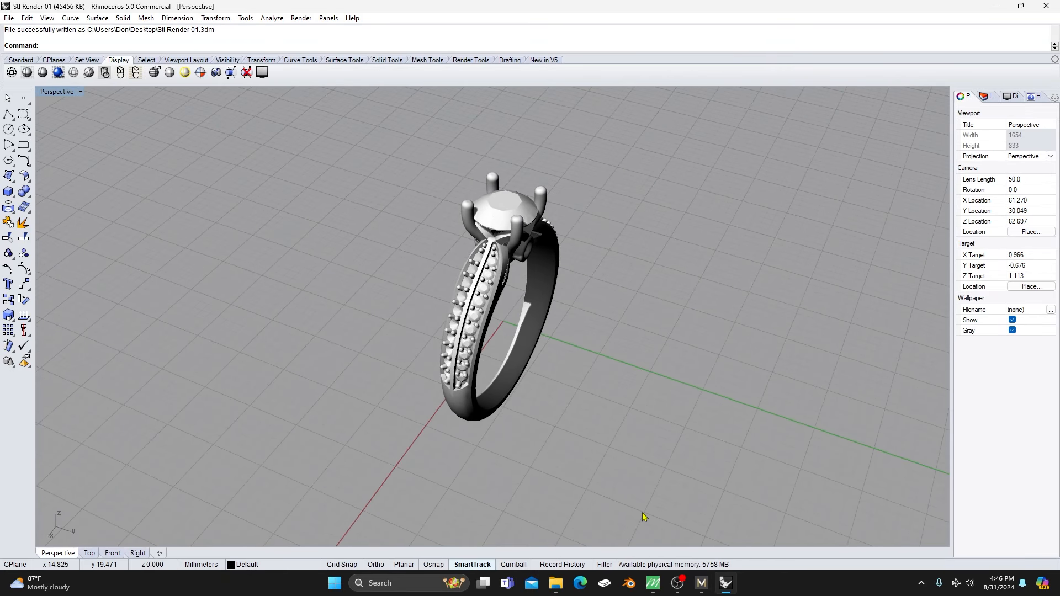
Step: Switch to Matrix 9, delete the whole existing ring and start a new model without saving
{"action": "left_click", "coordinate": [654, 590]}
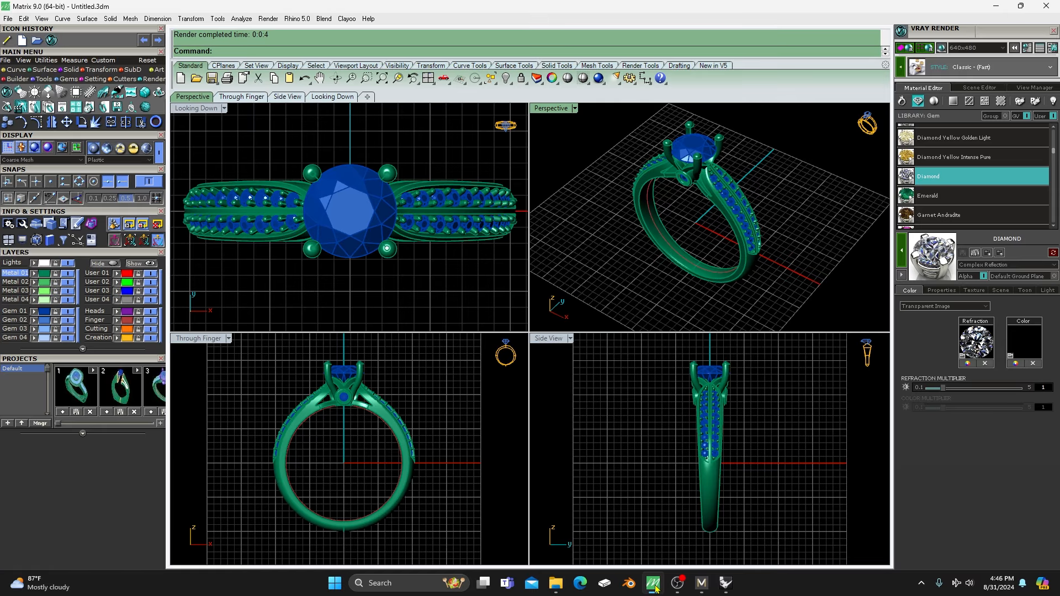
{"action": "scroll", "coordinate": [328, 220], "scroll_direction": "down", "scroll_amount": 2}
{"action": "left_click_drag", "start_coordinate": [247, 167], "coordinate": [469, 280]}
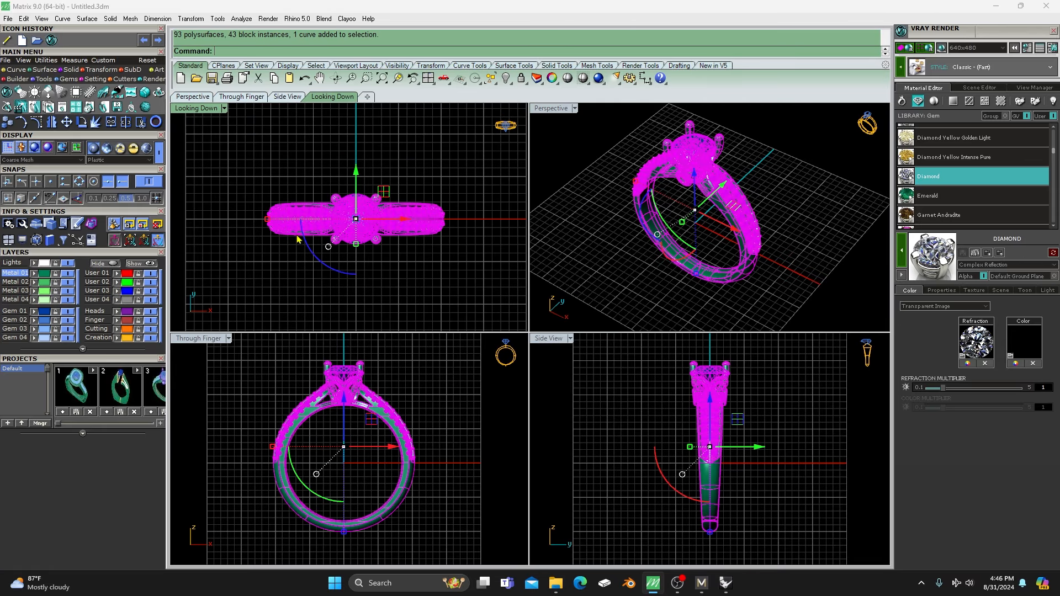
{"action": "key", "text": "Delete"}
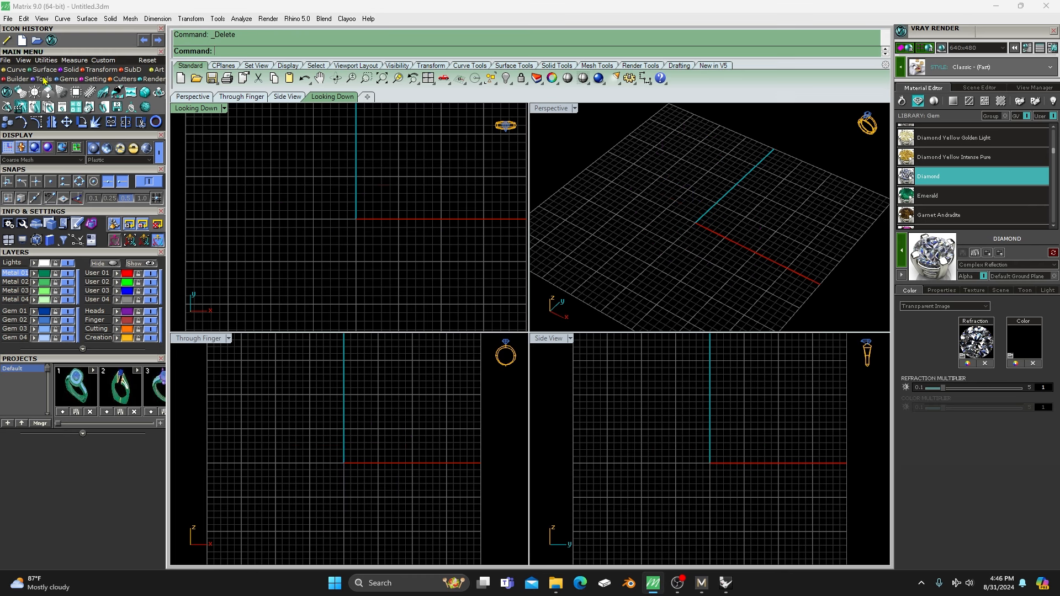
{"action": "left_click", "coordinate": [5, 60]}
{"action": "left_click", "coordinate": [9, 93]}
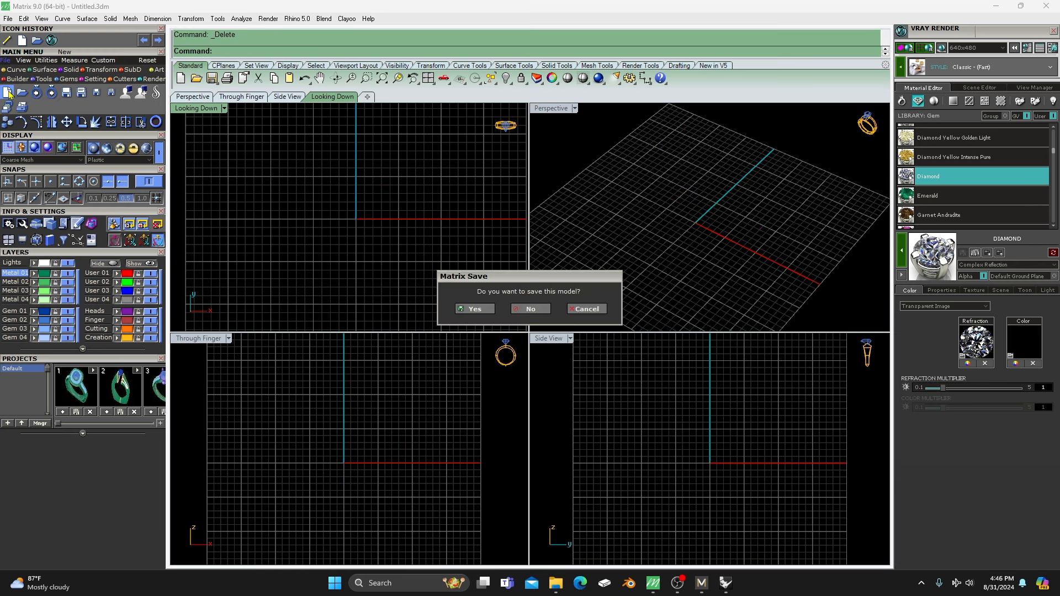
{"action": "left_click", "coordinate": [531, 312]}
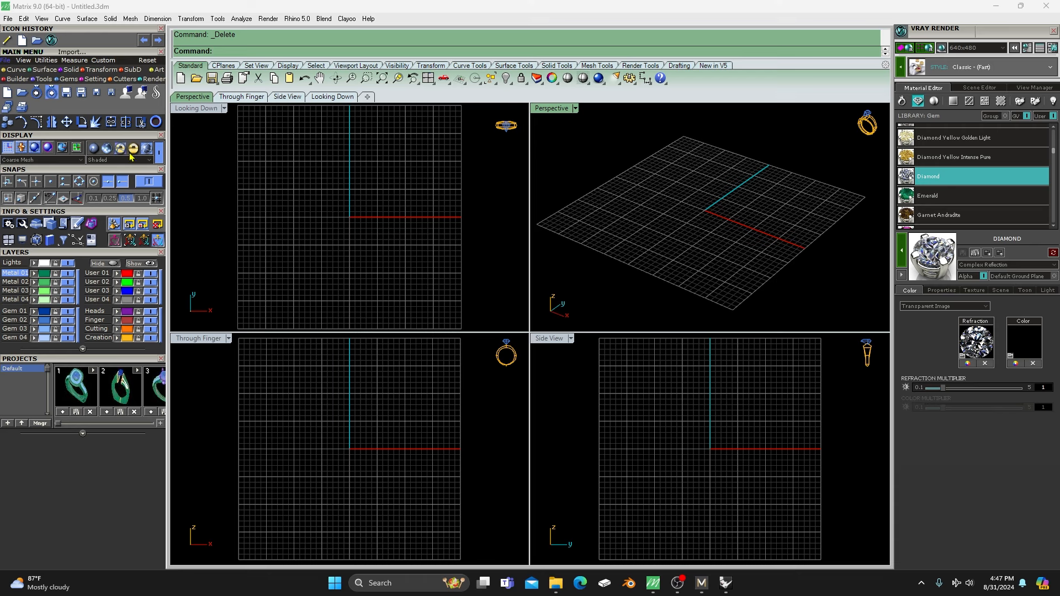
Step: Check the Desktop file Stl Render 01's properties, and open that model in read-only mode
{"action": "left_click", "coordinate": [22, 92]}
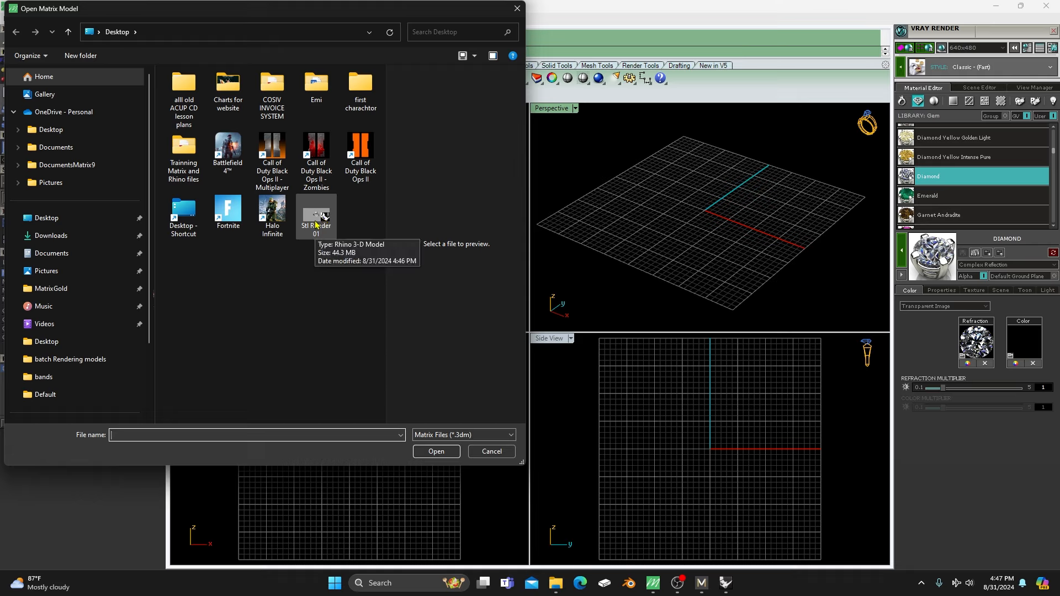
{"action": "right_click_drag", "start_coordinate": [315, 221], "coordinate": [314, 222]}
{"action": "left_click", "coordinate": [291, 284]}
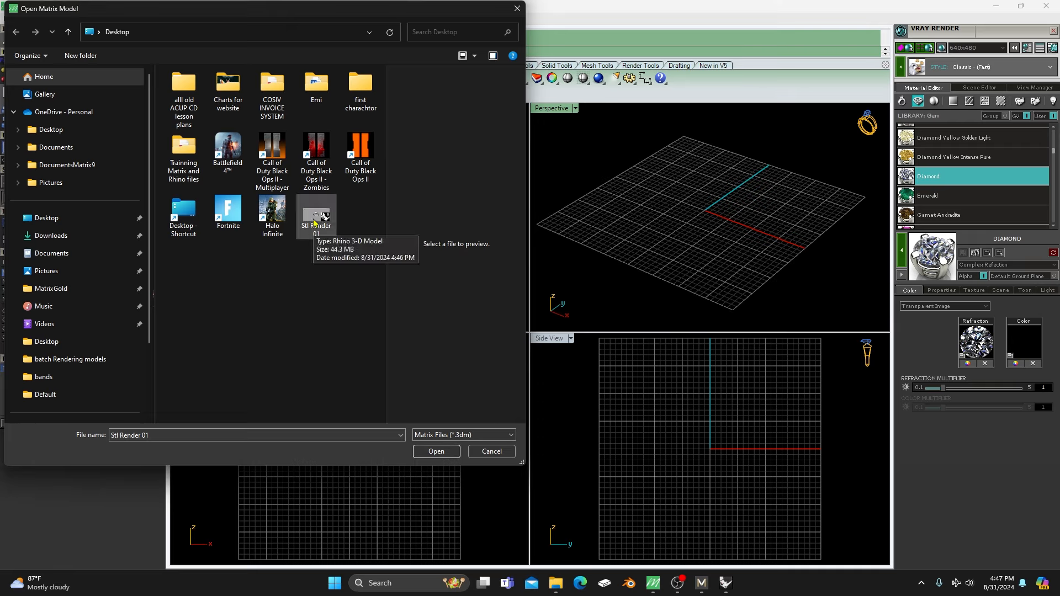
{"action": "right_click", "coordinate": [314, 223]}
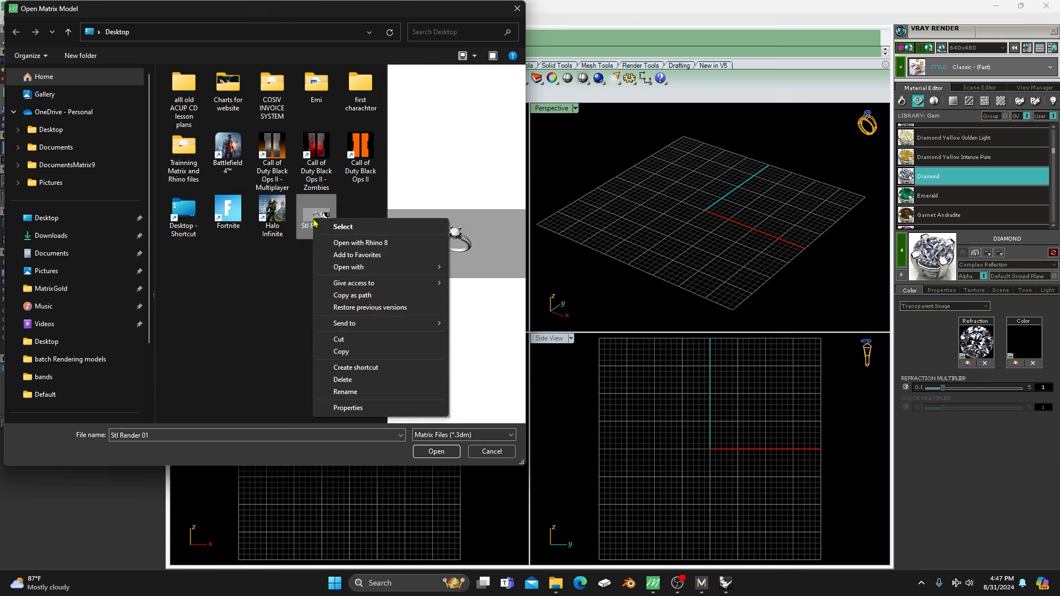
{"action": "left_click", "coordinate": [348, 408]}
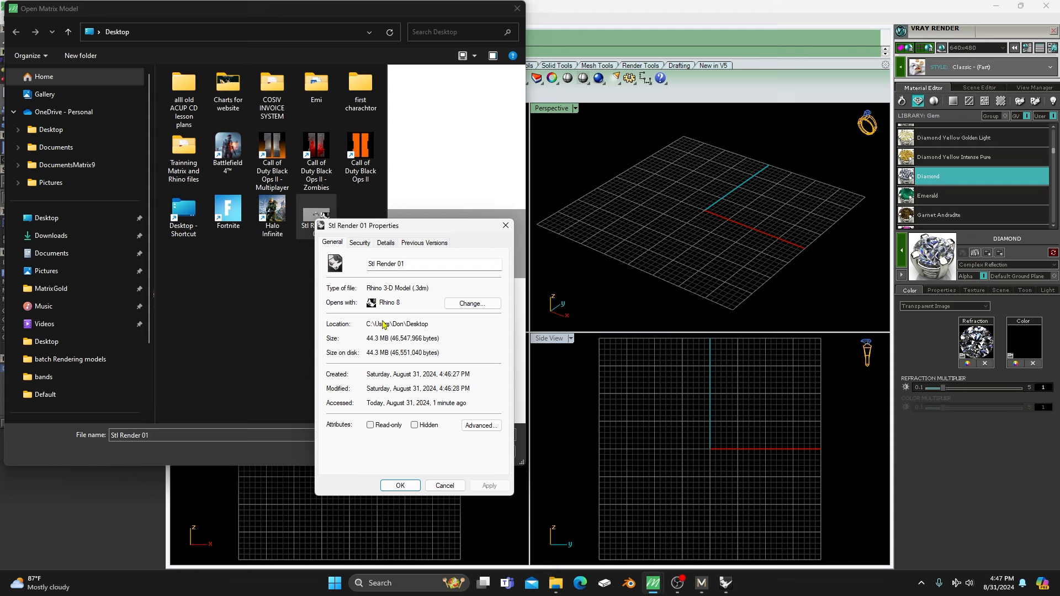
{"action": "left_click", "coordinate": [505, 225]}
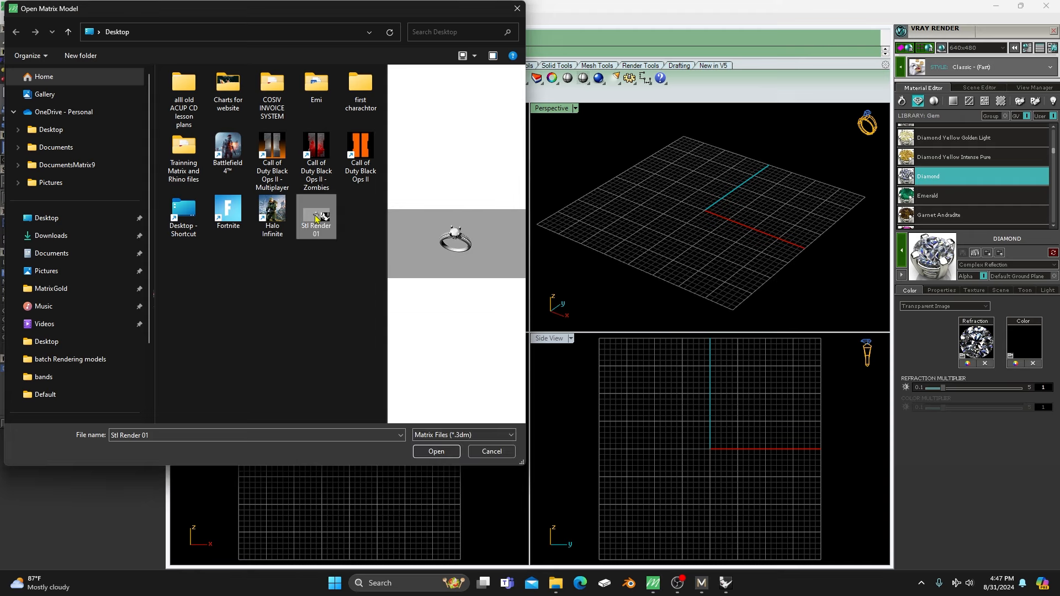
{"action": "double_click", "coordinate": [315, 218]}
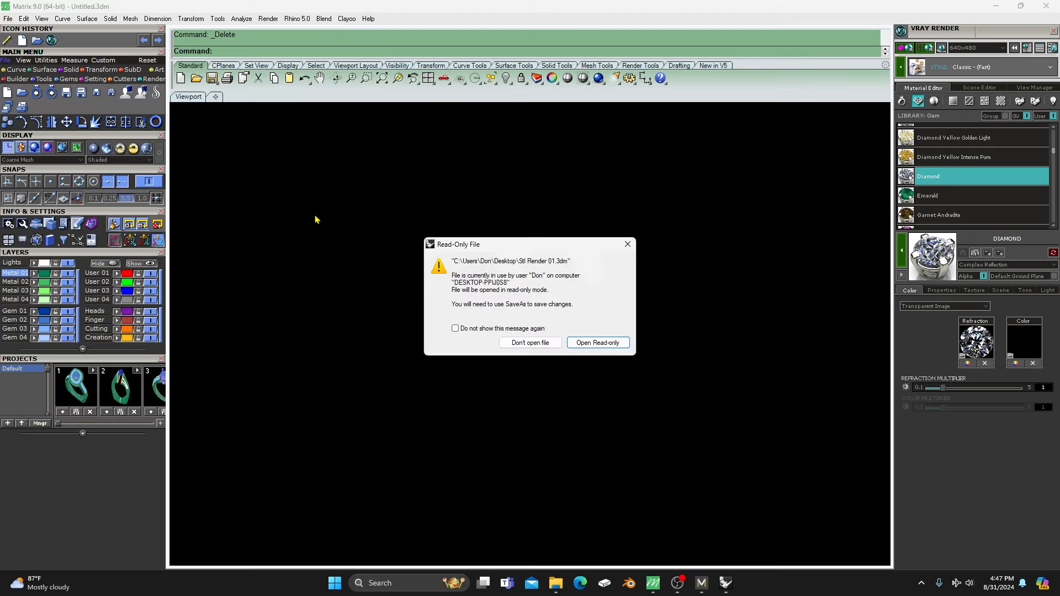
{"action": "left_click", "coordinate": [596, 345]}
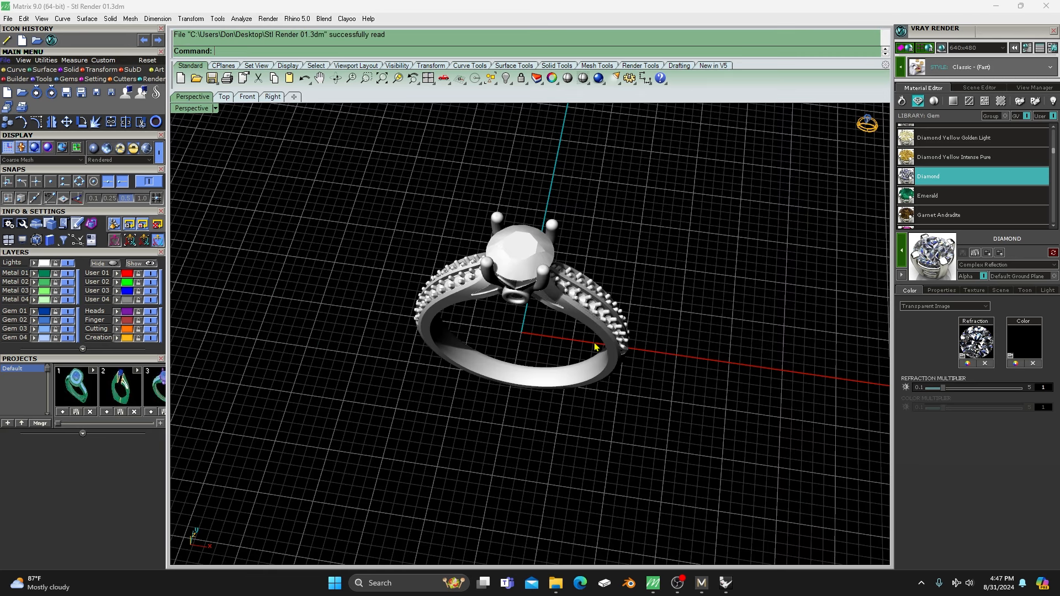
Step: Assign the ring's large centre stone to the Gem 01 layer and set the viewport display mode to Plastic
{"action": "right_click_drag", "start_coordinate": [545, 330], "coordinate": [507, 319]}
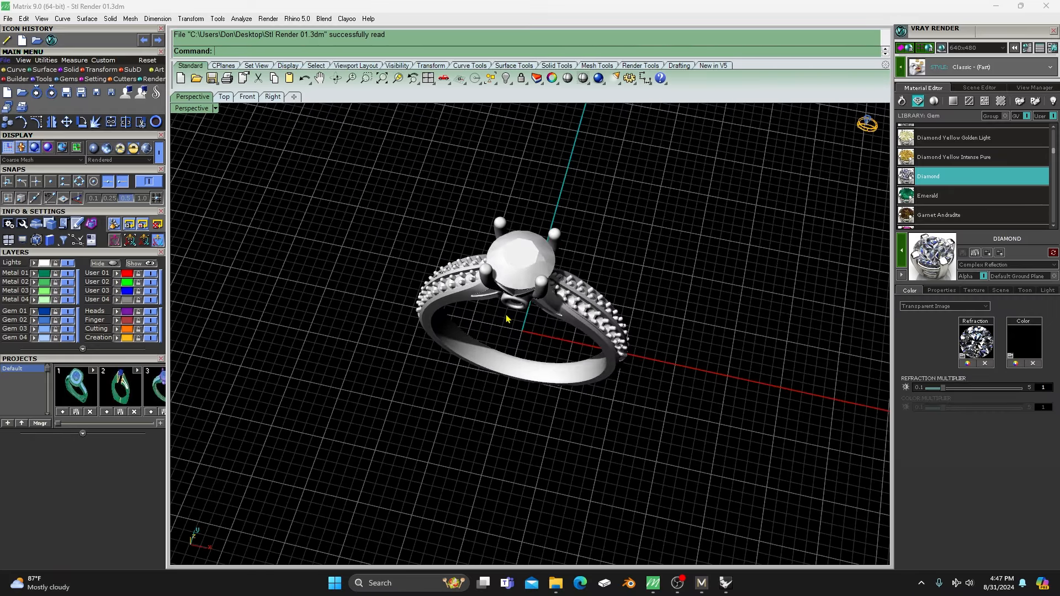
{"action": "scroll", "coordinate": [506, 315], "scroll_direction": "up", "scroll_amount": 4}
{"action": "right_click_drag", "start_coordinate": [518, 370], "coordinate": [450, 340]}
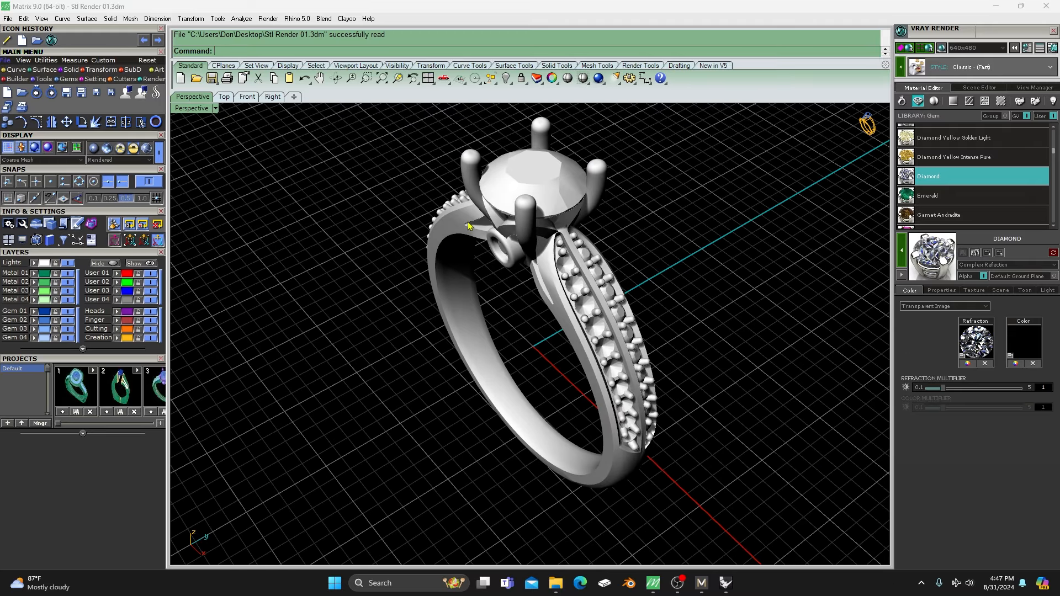
{"action": "left_click", "coordinate": [538, 169]}
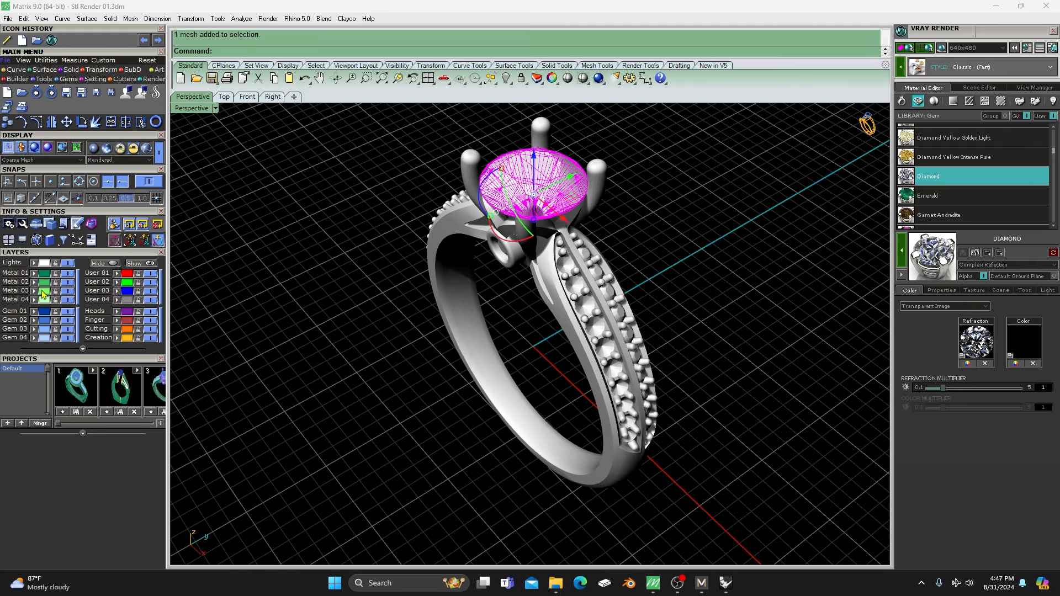
{"action": "left_click", "coordinate": [271, 260]}
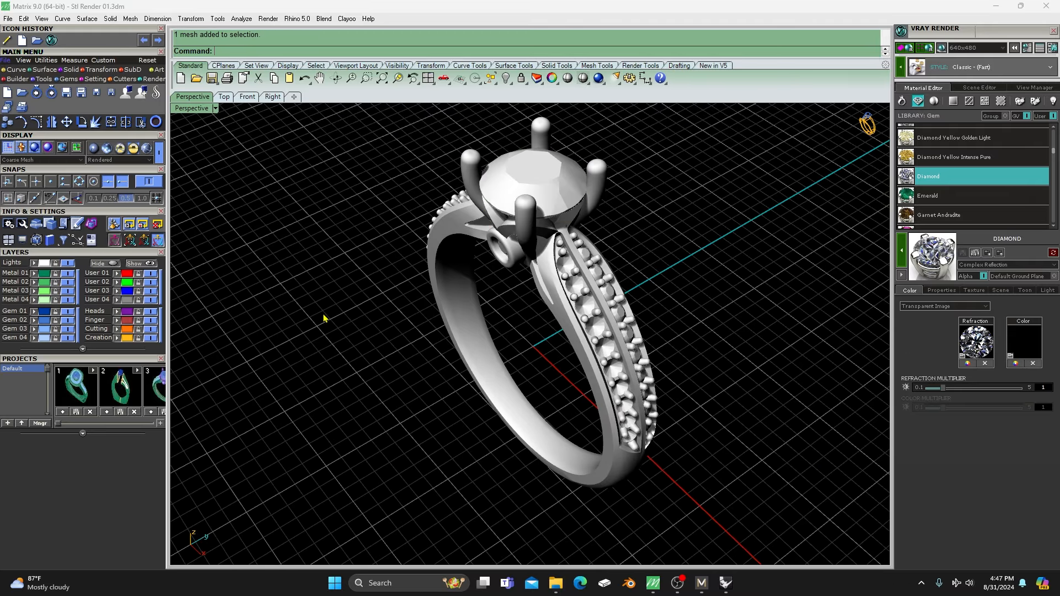
{"action": "left_click", "coordinate": [525, 177]}
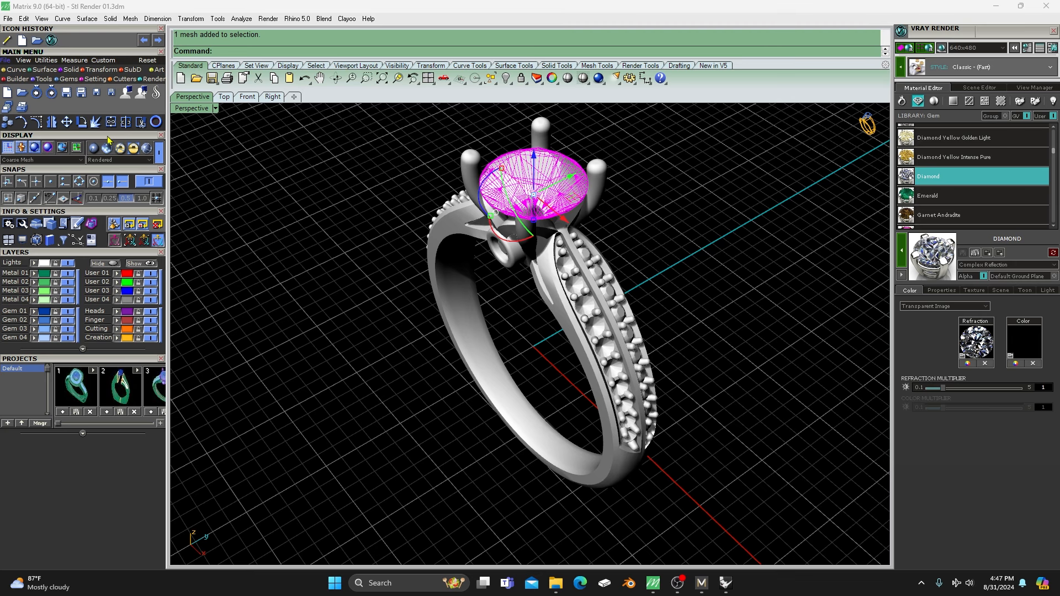
{"action": "left_click", "coordinate": [95, 154]}
{"action": "left_click", "coordinate": [310, 245]}
Step: Select the ten small gems in the +Y row on the ring's +X shoulder and assign them to the Gem 01 layer
{"action": "mouse_move", "coordinate": [368, 352]}
{"action": "right_mouse_down"}
{"action": "mouse_move", "coordinate": [385, 367]}
{"action": "mouse_move", "coordinate": [366, 359]}
{"action": "right_mouse_up"}
{"action": "right_click_drag", "start_coordinate": [409, 387], "coordinate": [379, 360]}
{"action": "scroll", "coordinate": [516, 287], "scroll_direction": "up", "scroll_amount": 3}
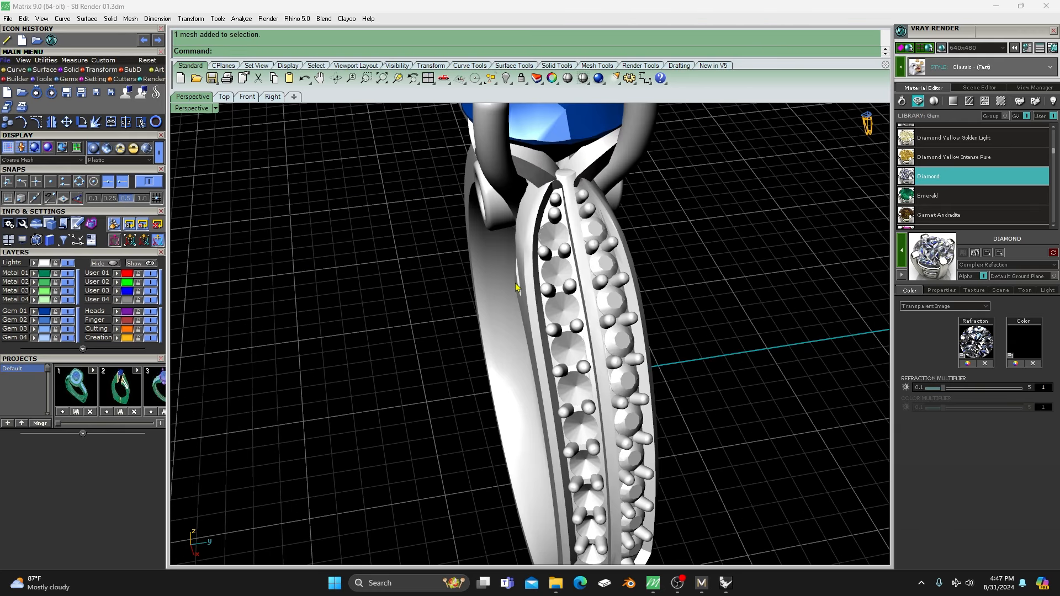
{"action": "left_click", "coordinate": [596, 235]}
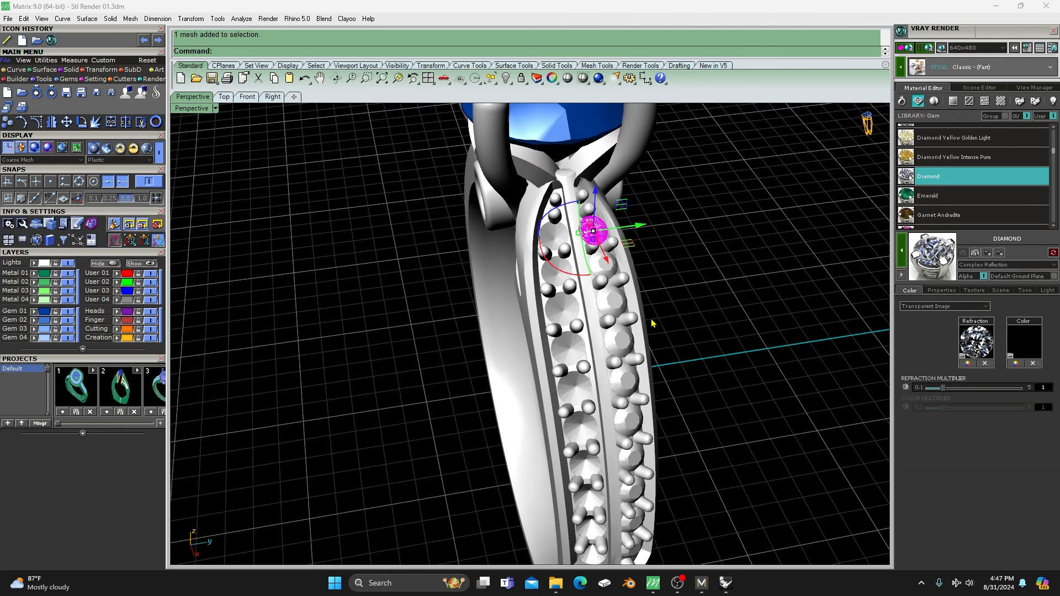
{"action": "right_click_drag", "start_coordinate": [595, 235], "coordinate": [633, 299]}
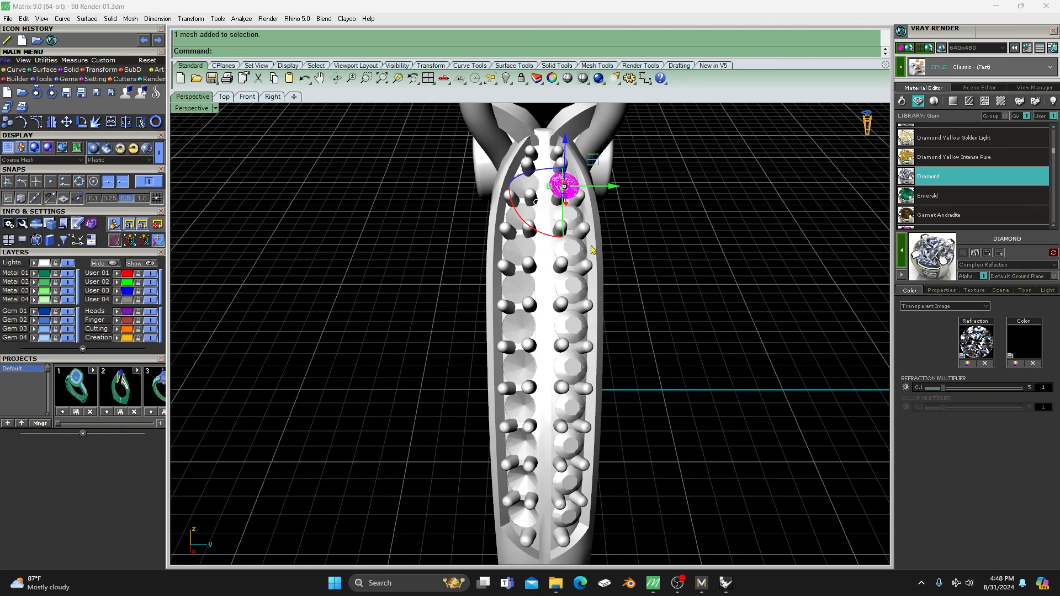
{"action": "left_click", "coordinate": [577, 221], "text": "shift"}
{"action": "left_click", "coordinate": [577, 254], "text": "shift"}
{"action": "left_click", "coordinate": [579, 290], "text": "shift"}
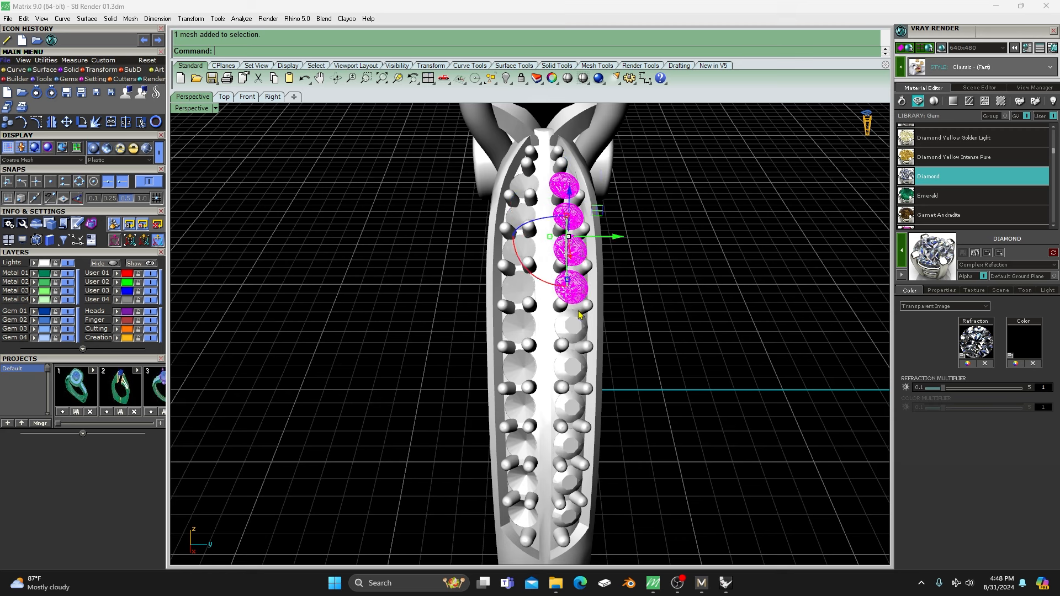
{"action": "left_click", "coordinate": [574, 327], "text": "shift"}
{"action": "left_click", "coordinate": [578, 368], "text": "shift"}
{"action": "left_click", "coordinate": [570, 404], "text": "shift"}
{"action": "left_click", "coordinate": [569, 448], "text": "shift"}
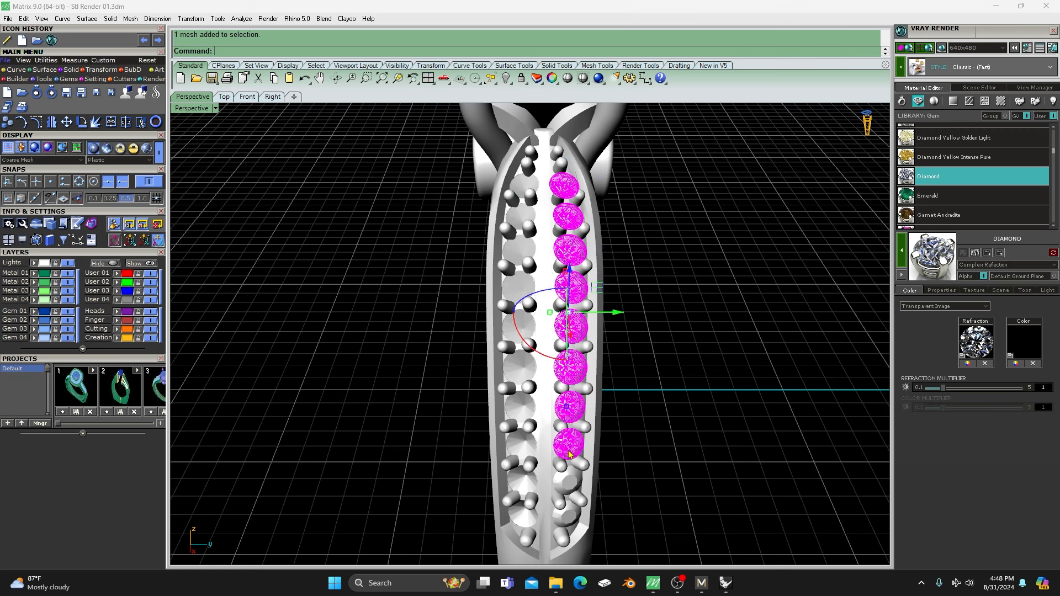
{"action": "left_click", "coordinate": [570, 478], "text": "shift"}
{"action": "left_click", "coordinate": [569, 514], "text": "shift"}
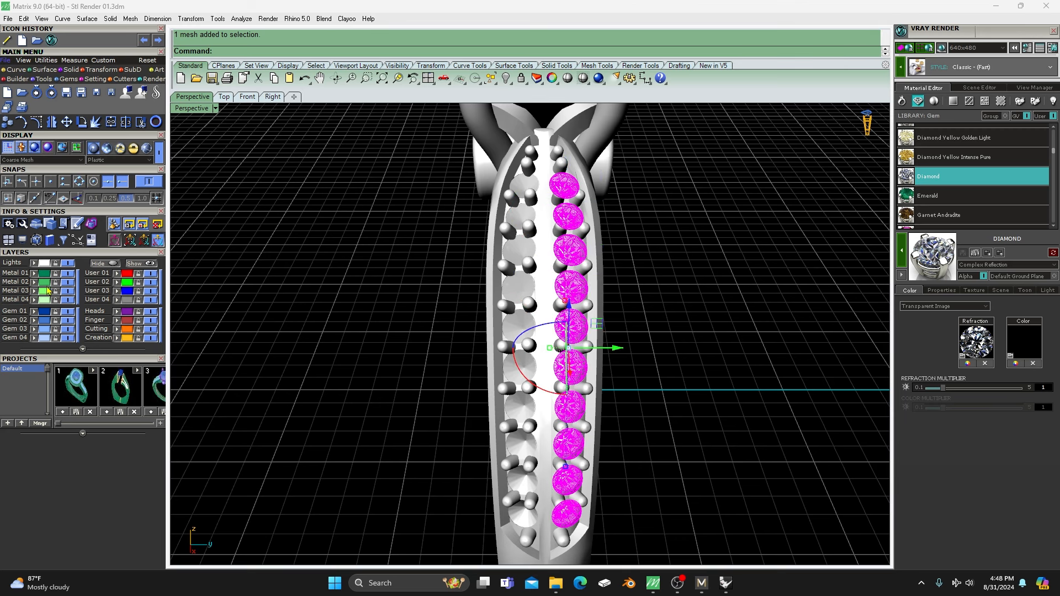
{"action": "right_click_drag", "start_coordinate": [379, 315], "coordinate": [679, 334]}
{"action": "key", "text": "Delete"}
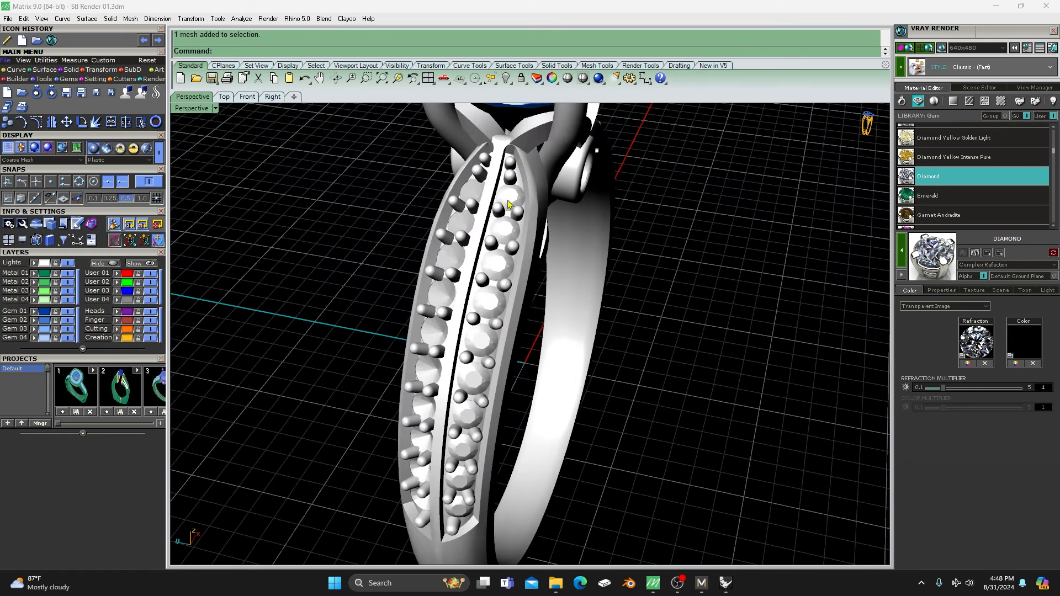
Step: Assign the ten gems in the -Y row on the opposite, -X shoulder to Gem 01 and hide that layer
{"action": "left_click", "coordinate": [508, 200]}
{"action": "left_click", "coordinate": [504, 235], "text": "shift"}
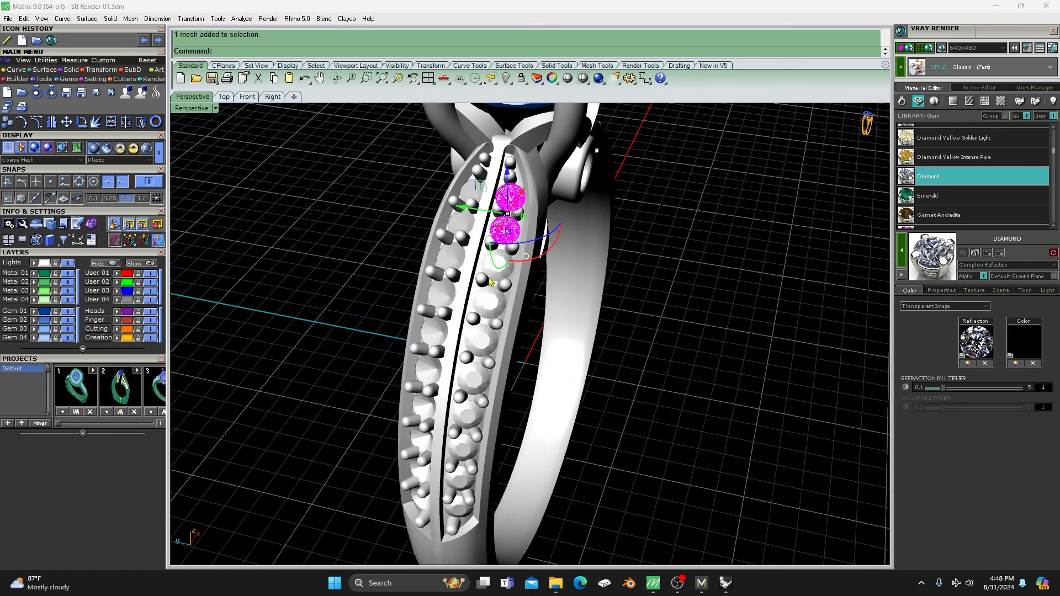
{"action": "left_click", "coordinate": [495, 267], "text": "shift"}
{"action": "left_click", "coordinate": [484, 298], "text": "shift"}
{"action": "left_click", "coordinate": [481, 339], "text": "shift"}
{"action": "left_click", "coordinate": [471, 378], "text": "shift"}
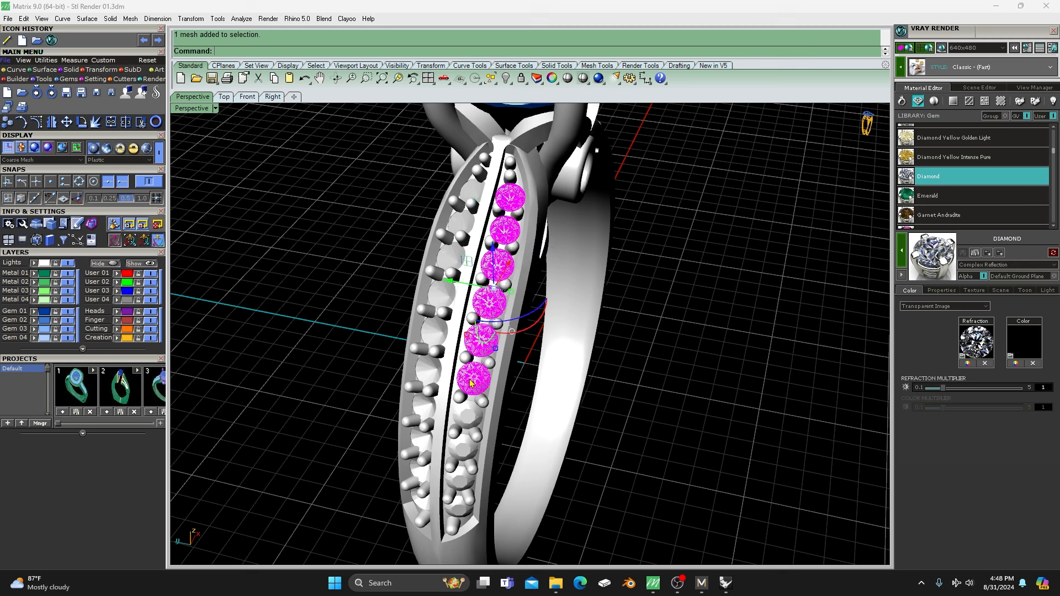
{"action": "left_click", "coordinate": [466, 415], "text": "shift"}
{"action": "left_click", "coordinate": [462, 447], "text": "shift"}
{"action": "left_click", "coordinate": [459, 478], "text": "shift"}
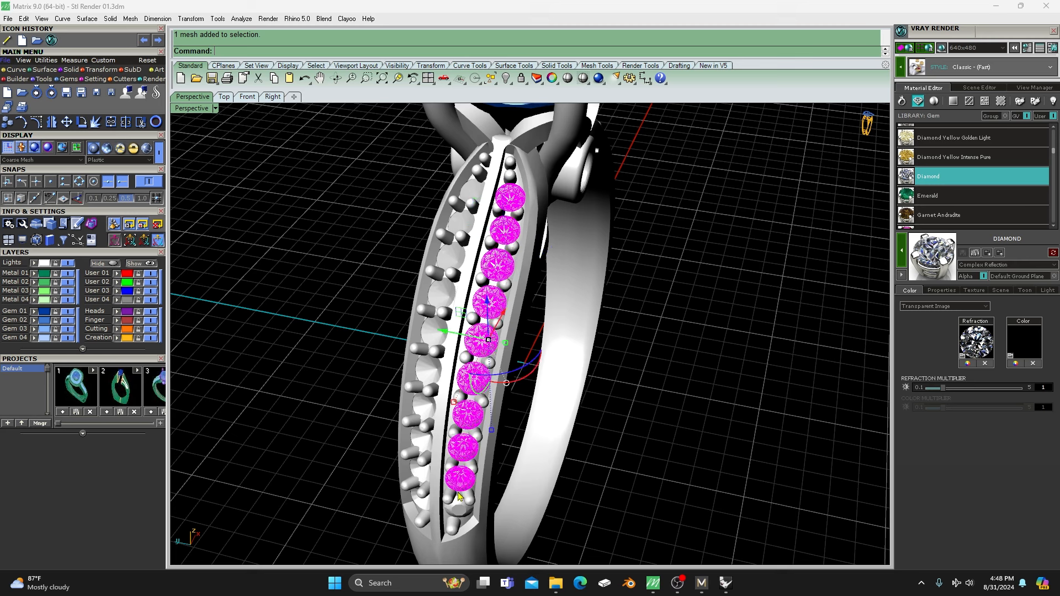
{"action": "left_click", "coordinate": [458, 507], "text": "shift"}
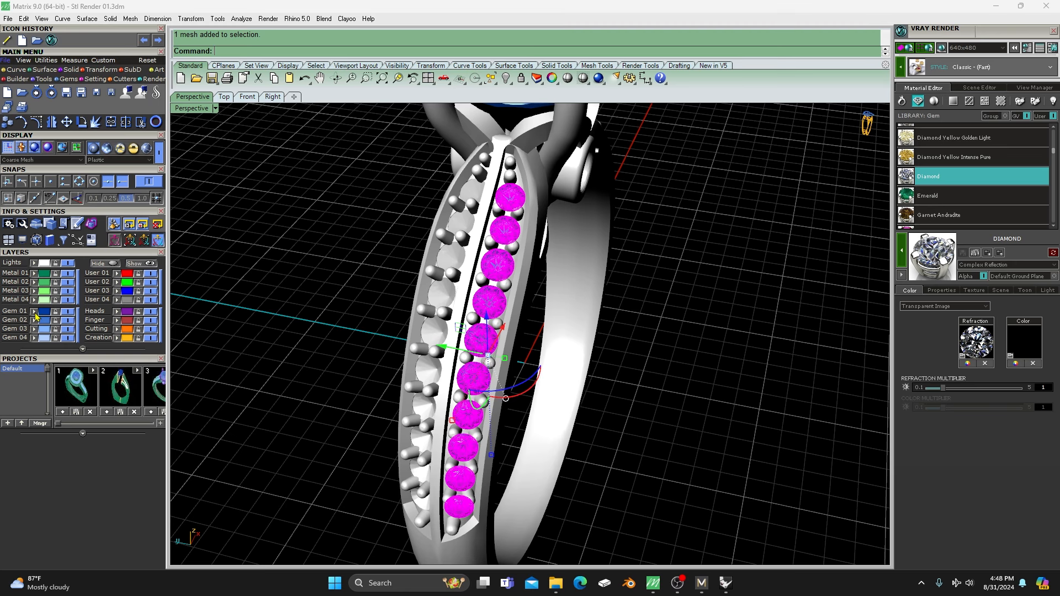
{"action": "left_click", "coordinate": [66, 313]}
Step: Delete the ten remaining gems in the +Y row on the ring's -X shoulder
{"action": "right_click_drag", "start_coordinate": [360, 226], "coordinate": [396, 221]}
{"action": "left_click", "coordinate": [485, 207]}
{"action": "left_click", "coordinate": [478, 243], "text": "shift"}
{"action": "left_click", "coordinate": [471, 276], "text": "shift"}
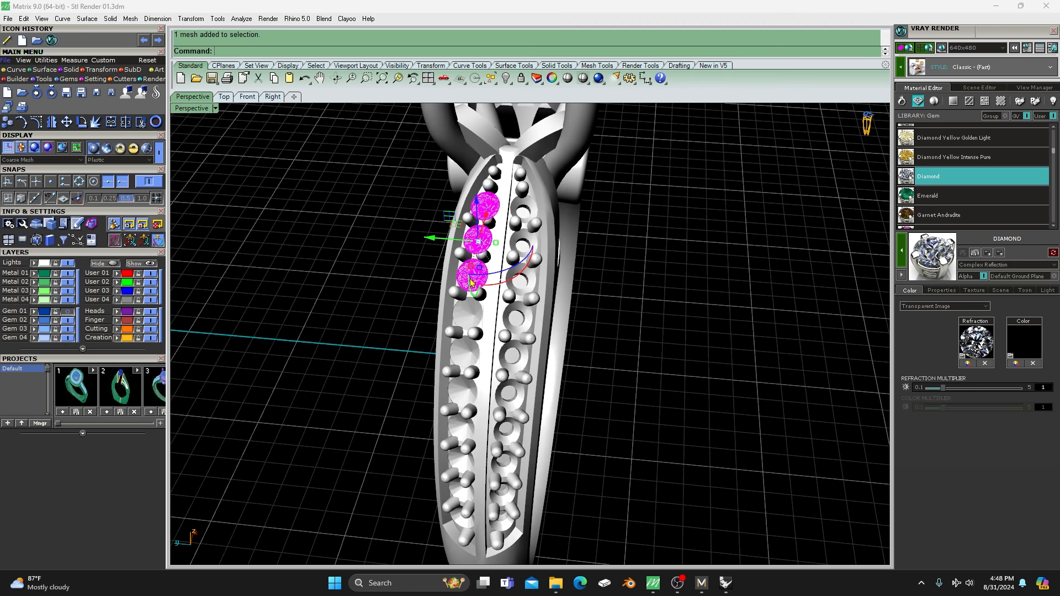
{"action": "left_click", "coordinate": [468, 313], "text": "shift"}
{"action": "left_click", "coordinate": [464, 353], "text": "shift"}
{"action": "left_click", "coordinate": [462, 391], "text": "shift"}
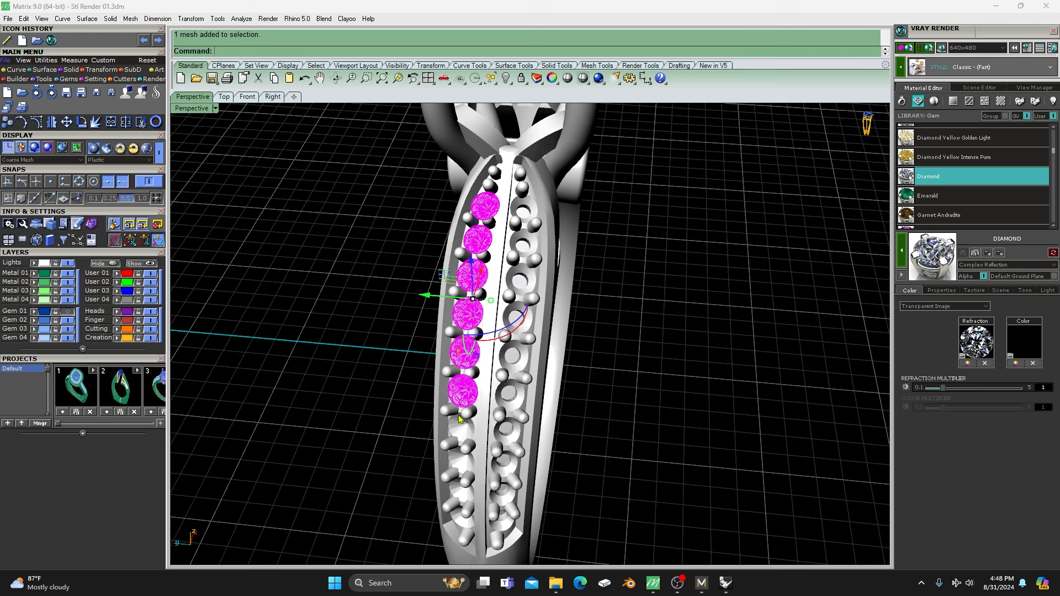
{"action": "left_click", "coordinate": [460, 427], "text": "shift"}
{"action": "left_click", "coordinate": [461, 459], "text": "shift"}
{"action": "left_click", "coordinate": [459, 489], "text": "shift"}
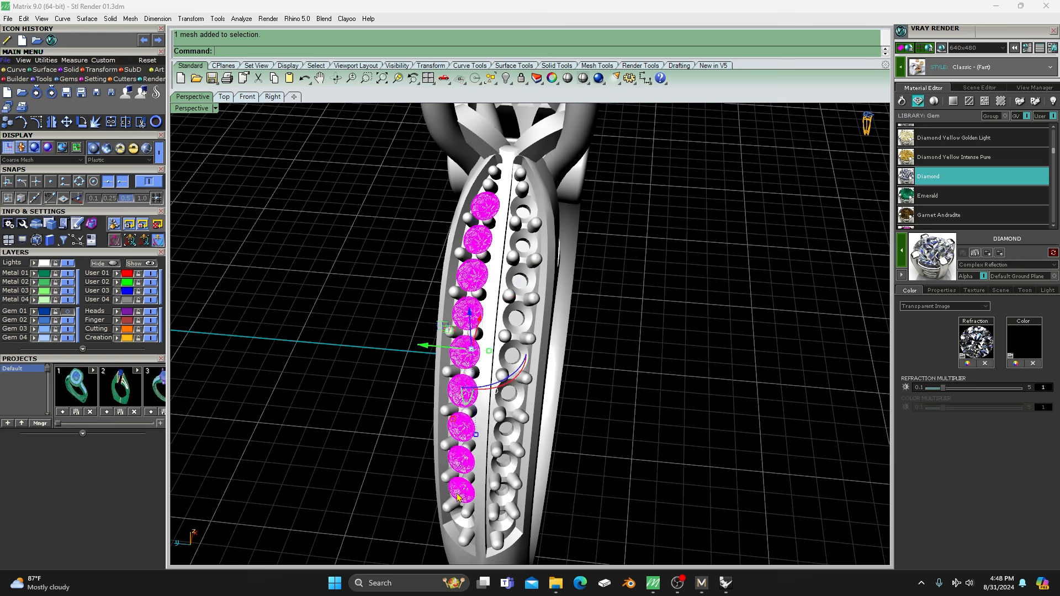
{"action": "left_click", "coordinate": [458, 520], "text": "shift"}
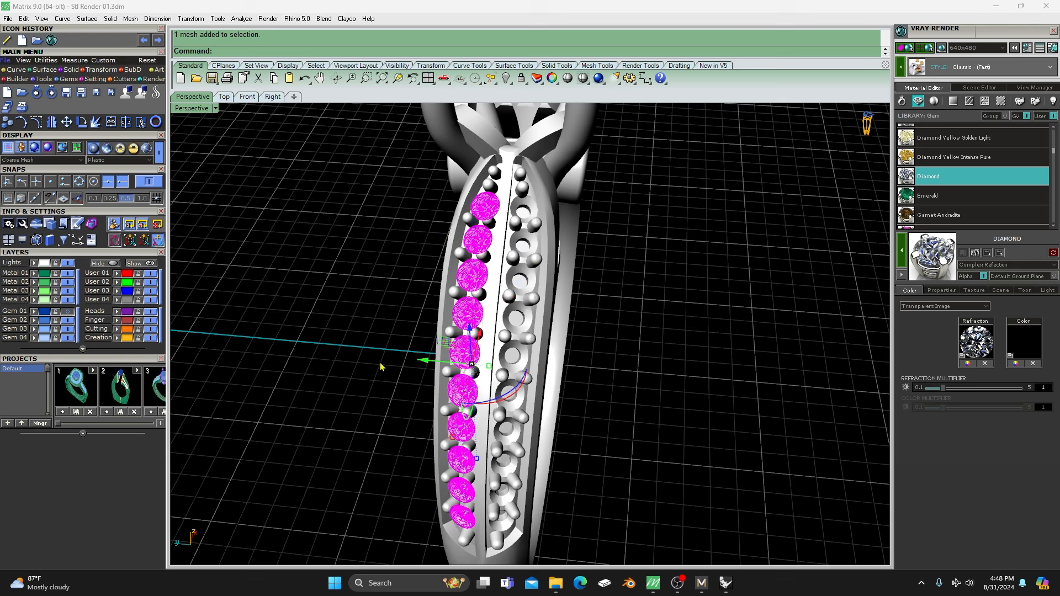
{"action": "key", "text": "Delete"}
Step: Delete the ten remaining gems in the -Y row on the ring's +X shoulder
{"action": "right_click_drag", "start_coordinate": [379, 363], "coordinate": [712, 354]}
{"action": "left_click", "coordinate": [522, 201]}
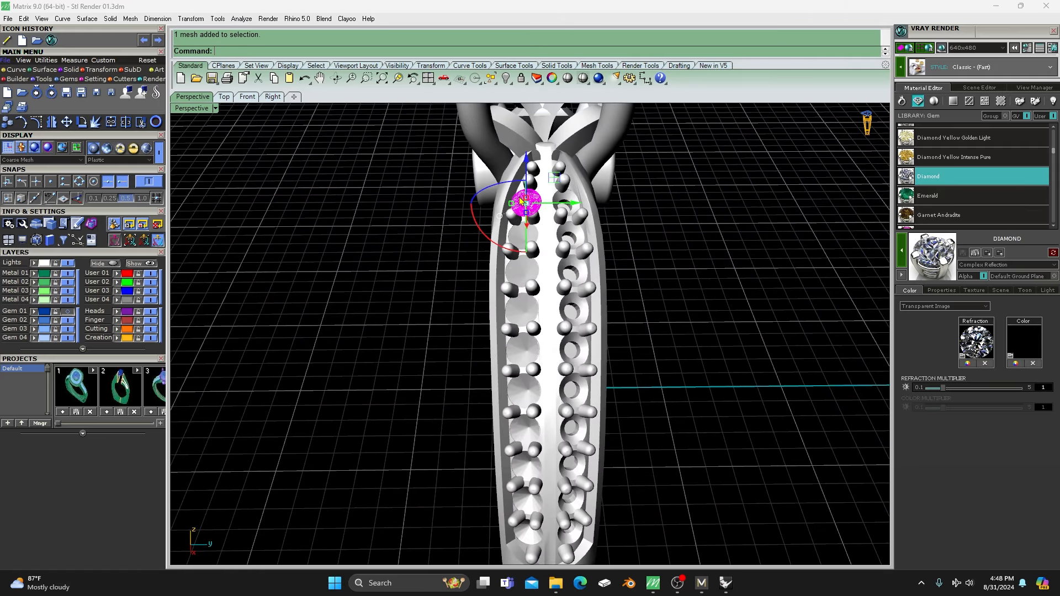
{"action": "left_click", "coordinate": [523, 237], "text": "shift"}
{"action": "left_click", "coordinate": [522, 273], "text": "shift"}
{"action": "left_click", "coordinate": [521, 313], "text": "shift"}
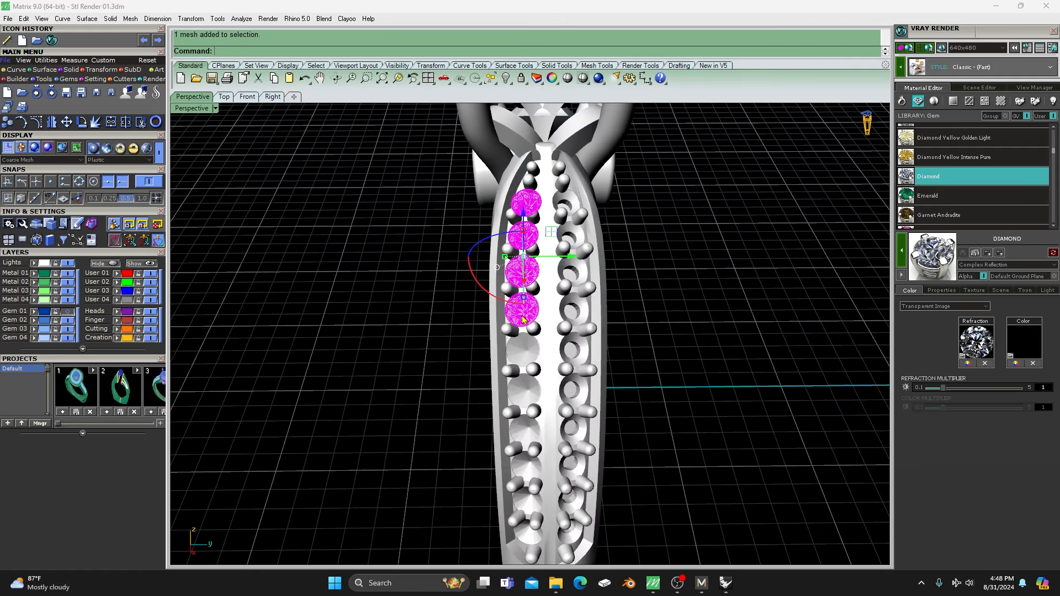
{"action": "left_click", "coordinate": [524, 352], "text": "shift"}
{"action": "left_click", "coordinate": [524, 393], "text": "shift"}
{"action": "left_click", "coordinate": [525, 430], "text": "shift"}
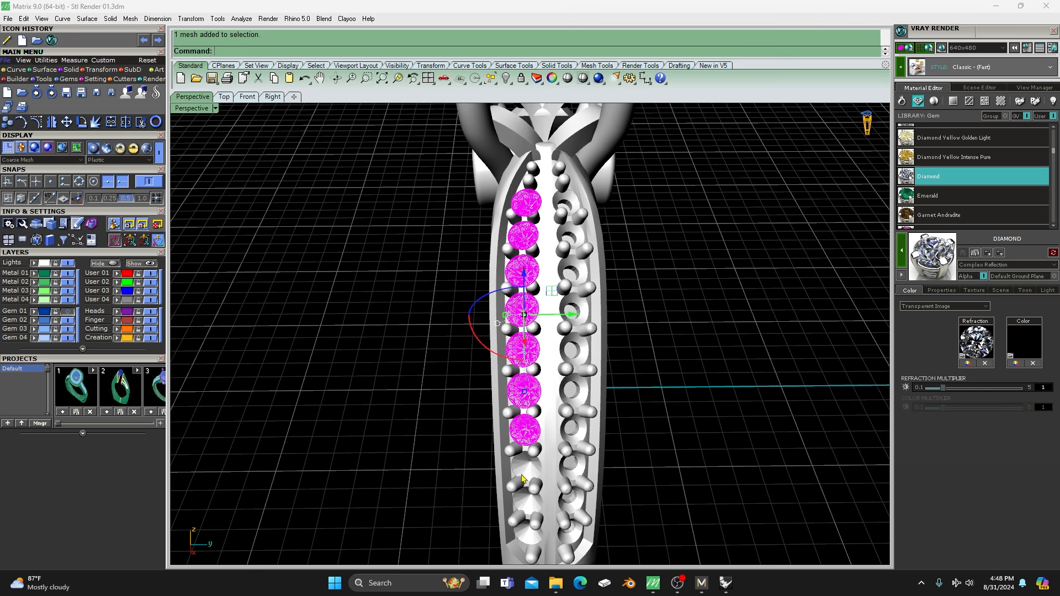
{"action": "left_click", "coordinate": [523, 474], "text": "shift"}
{"action": "left_click", "coordinate": [526, 502], "text": "shift"}
{"action": "left_click", "coordinate": [523, 534], "text": "shift"}
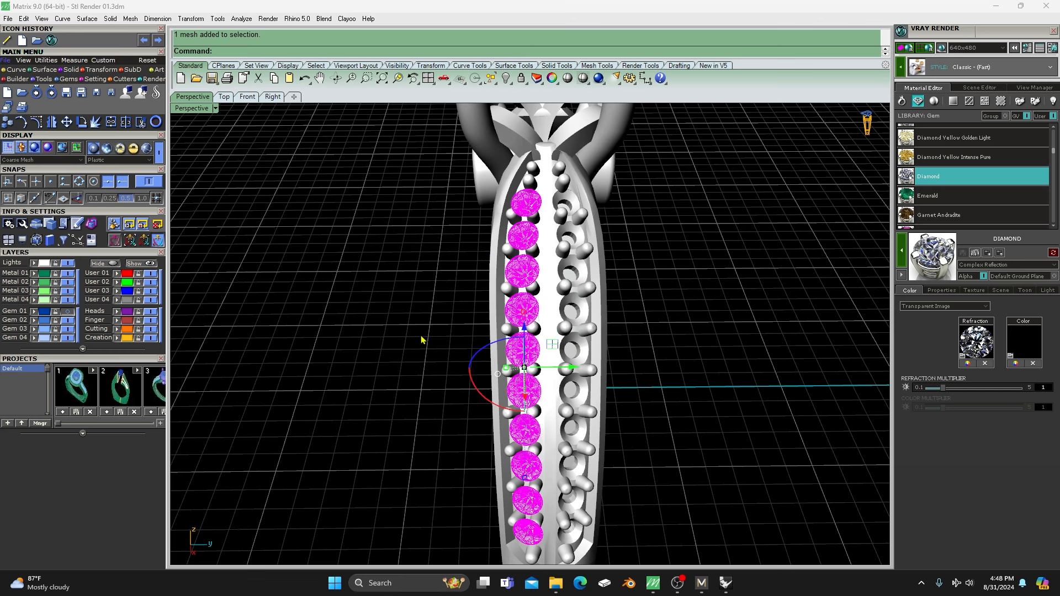
{"action": "key", "text": "Delete"}
Step: Delete the small round gem from the bezel below the head on the ring's +Y side
{"action": "scroll", "coordinate": [421, 338], "scroll_direction": "down", "scroll_amount": 5}
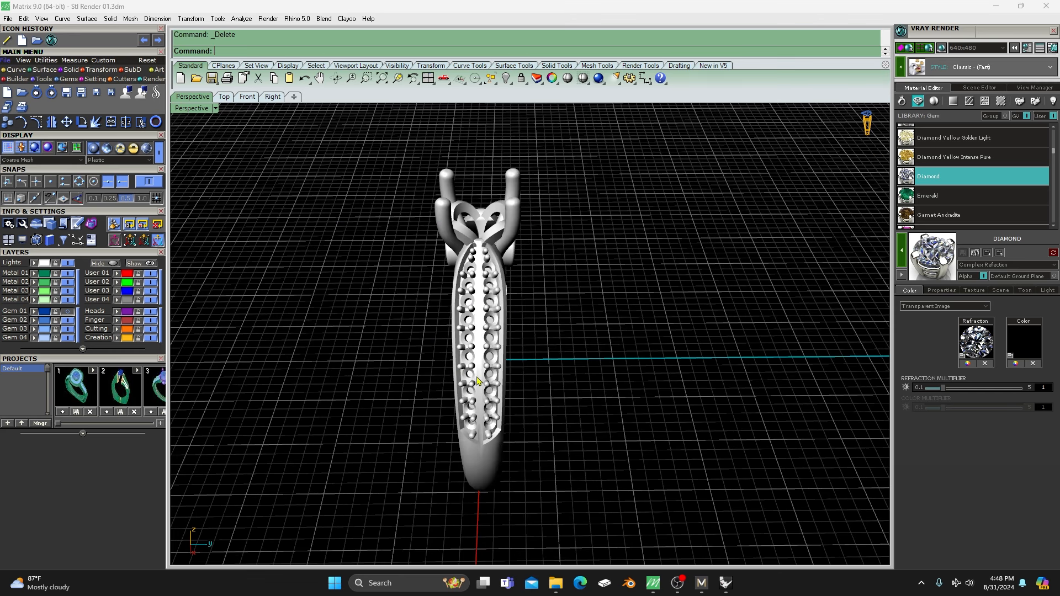
{"action": "right_click_drag", "start_coordinate": [421, 338], "coordinate": [467, 307]}
{"action": "scroll", "coordinate": [516, 239], "scroll_direction": "up", "scroll_amount": 3}
{"action": "left_click", "coordinate": [527, 239]}
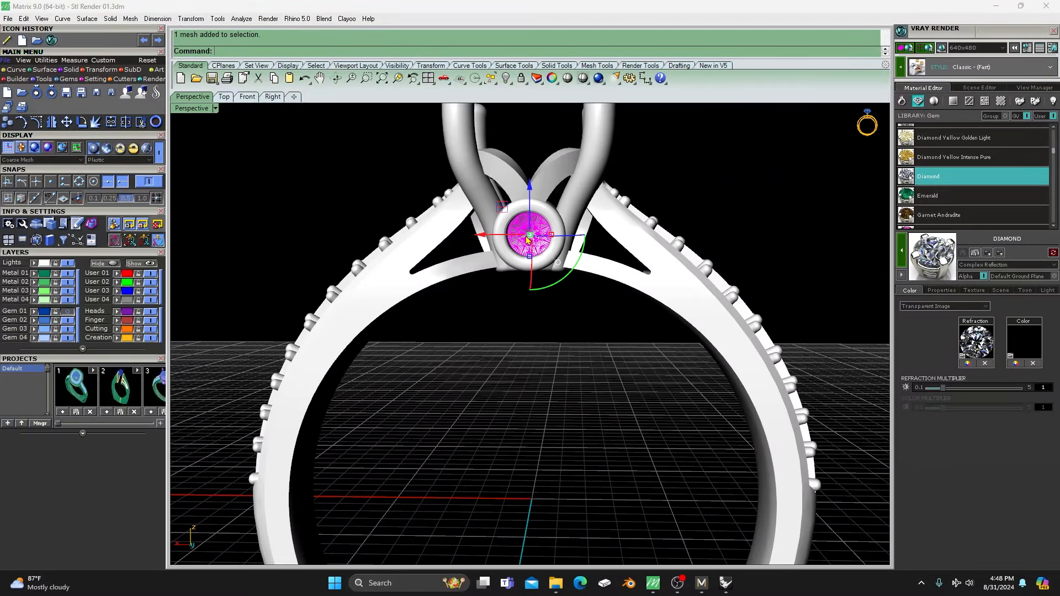
{"action": "key", "text": "Delete"}
Step: Assign the small bezel gem below the head on the ring's -Y side to the hidden Gem 01 layer
{"action": "right_click_drag", "start_coordinate": [556, 347], "coordinate": [363, 329]}
{"action": "left_click", "coordinate": [572, 245]}
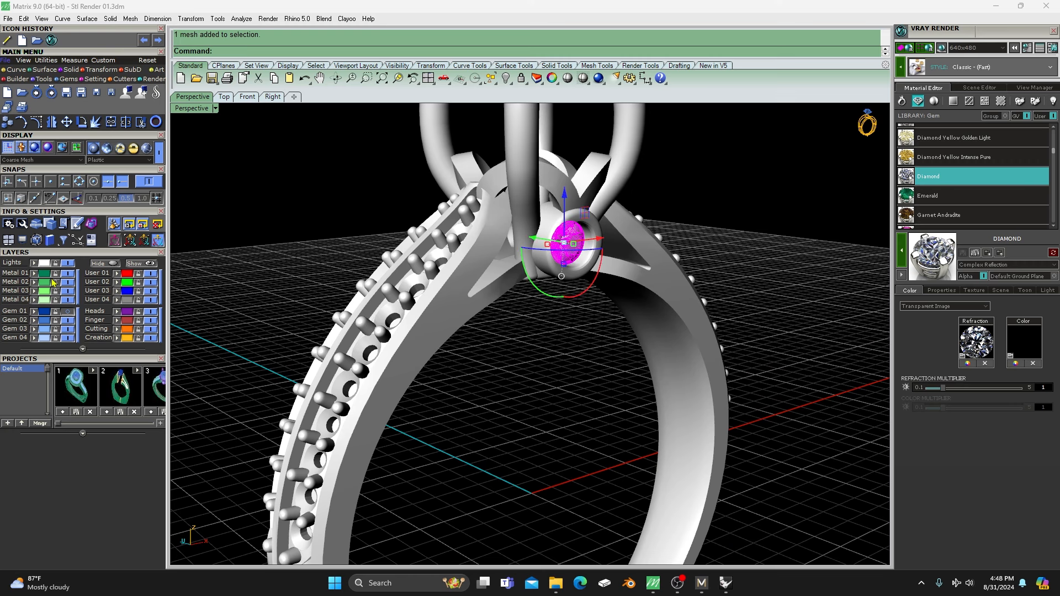
{"action": "left_click", "coordinate": [35, 314]}
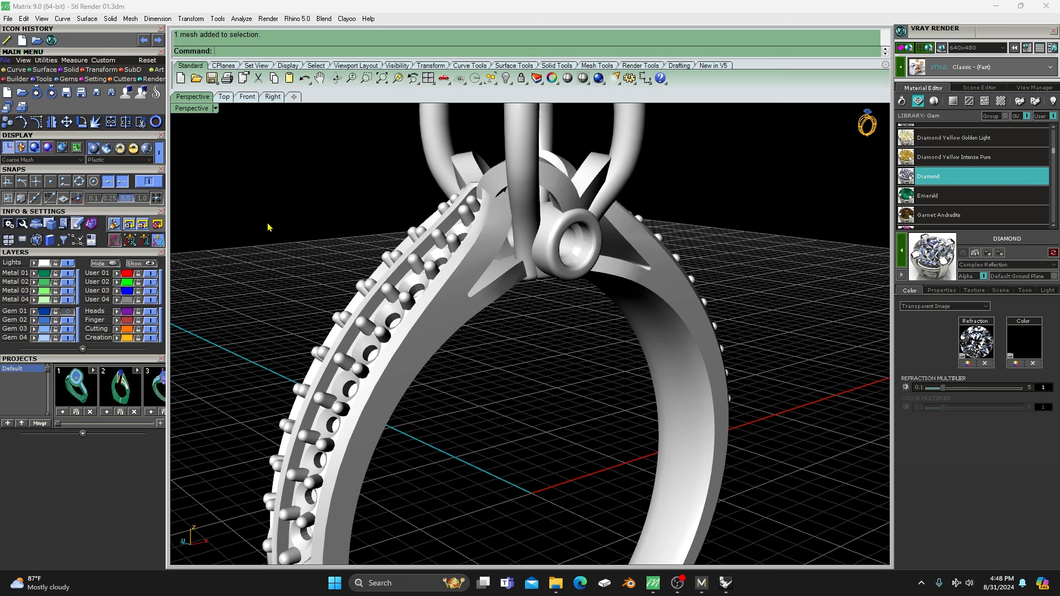
Step: Select all 93 visible metal meshes of the ring and assign them to the Metal 01 layer
{"action": "scroll", "coordinate": [476, 297], "scroll_direction": "down", "scroll_amount": 5}
{"action": "left_click_drag", "start_coordinate": [365, 182], "coordinate": [601, 469]}
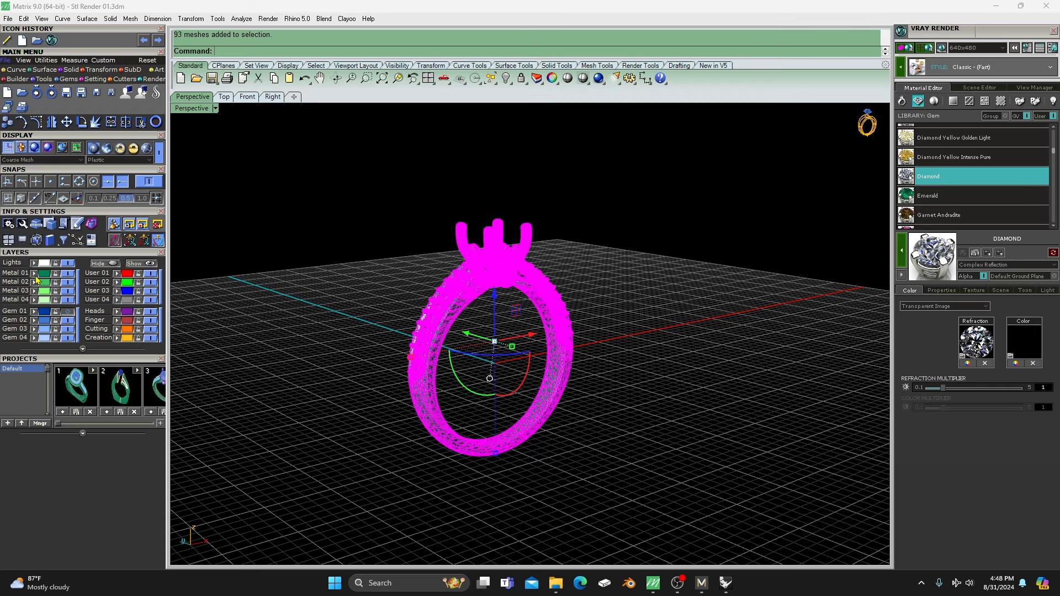
{"action": "left_click", "coordinate": [290, 250]}
{"action": "right_click_drag", "start_coordinate": [373, 264], "coordinate": [329, 342]}
{"action": "scroll", "coordinate": [502, 330], "scroll_direction": "up", "scroll_amount": 5}
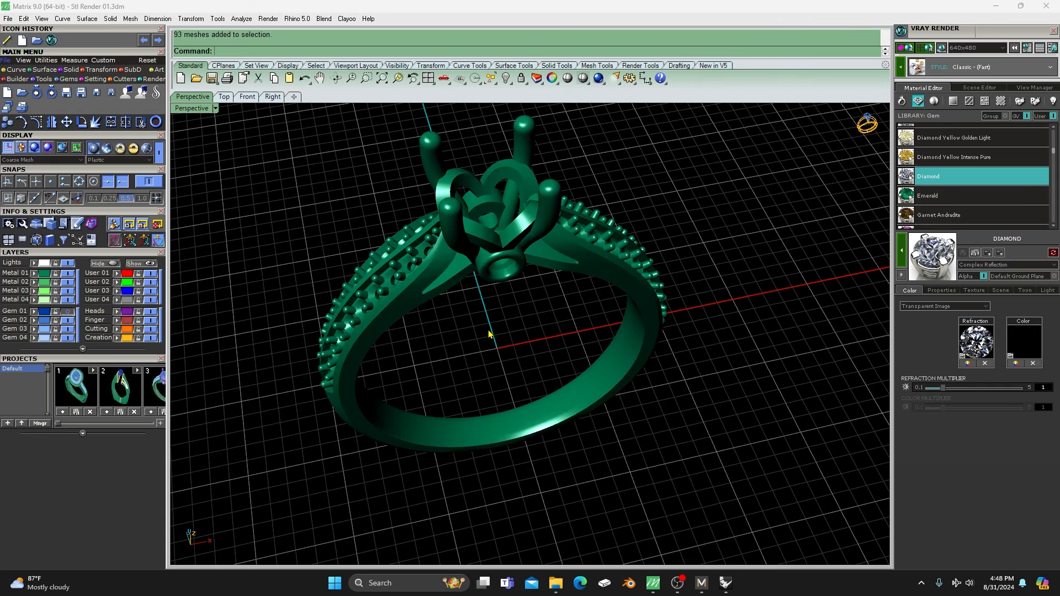
{"action": "right_click_drag", "start_coordinate": [490, 333], "coordinate": [352, 352]}
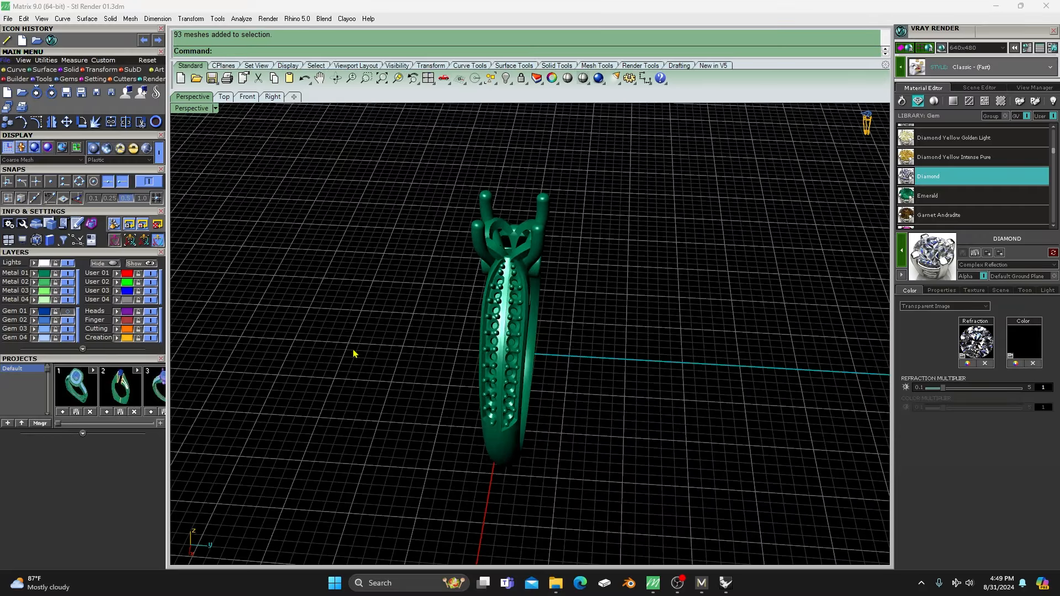
{"action": "scroll", "coordinate": [493, 330], "scroll_direction": "up", "scroll_amount": 3}
{"action": "right_click_drag", "start_coordinate": [493, 330], "coordinate": [523, 345]}
Step: Show the Gem 01 layer and mirror all its gems except the center stone across the Y axis, starting from 0,0,0
{"action": "left_click", "coordinate": [66, 312]}
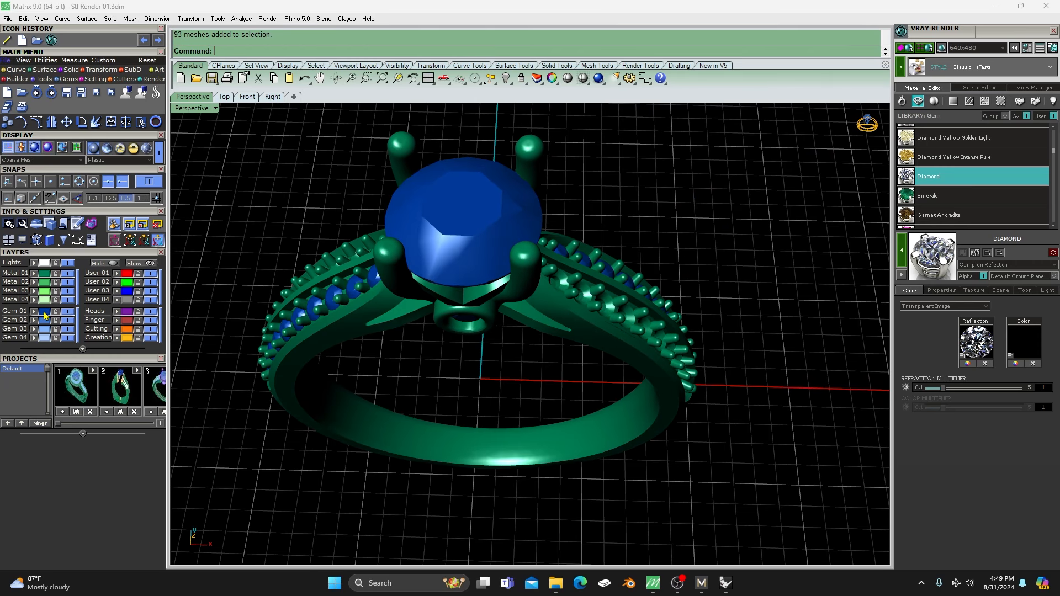
{"action": "left_click", "coordinate": [417, 228]}
{"action": "left_click", "coordinate": [338, 219]}
{"action": "left_click", "coordinate": [47, 318]}
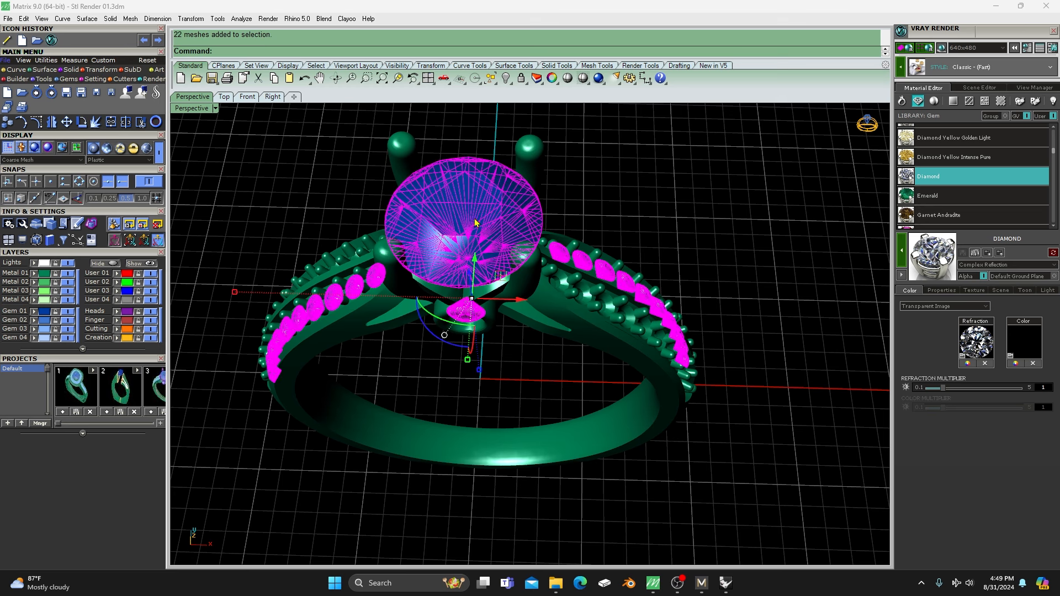
{"action": "left_click", "coordinate": [460, 191], "text": "ctrl"}
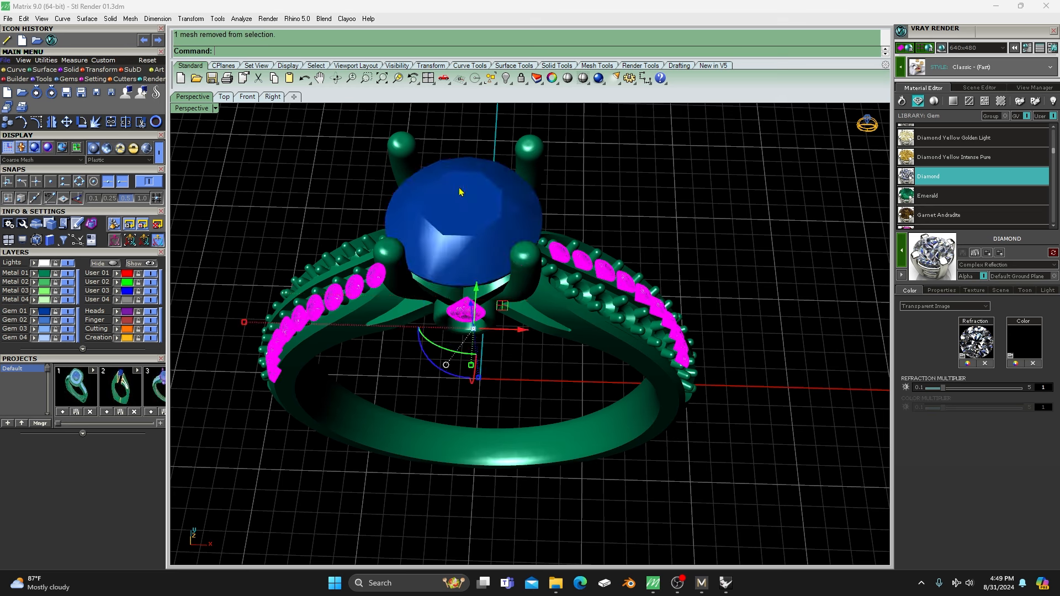
{"action": "left_click", "coordinate": [52, 122]}
{"action": "scroll", "coordinate": [387, 284], "scroll_direction": "down", "scroll_amount": 3}
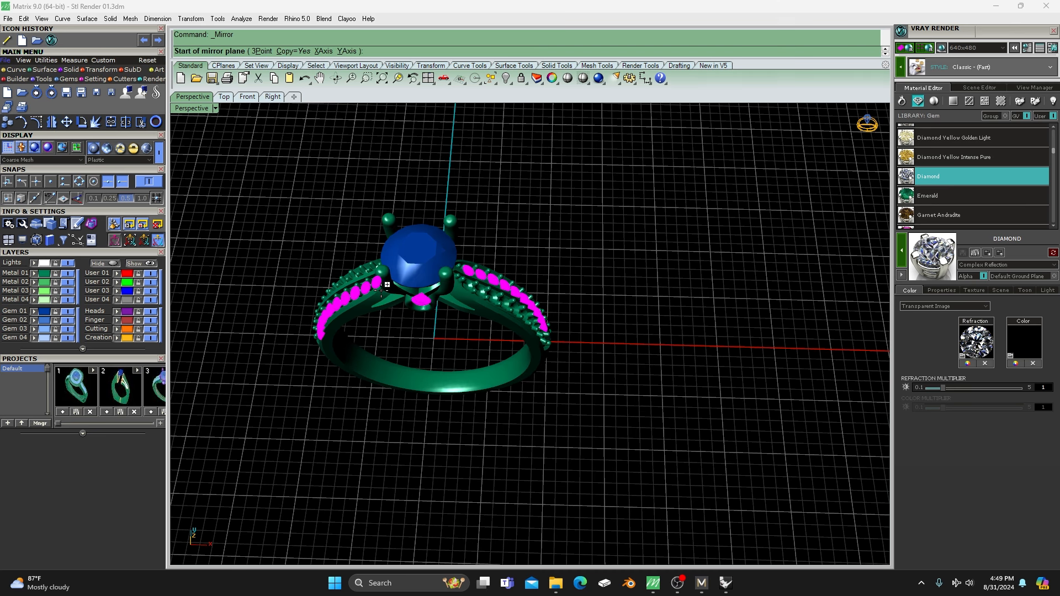
{"action": "type", "text": "0,0,0"}
{"action": "key", "text": "Return"}
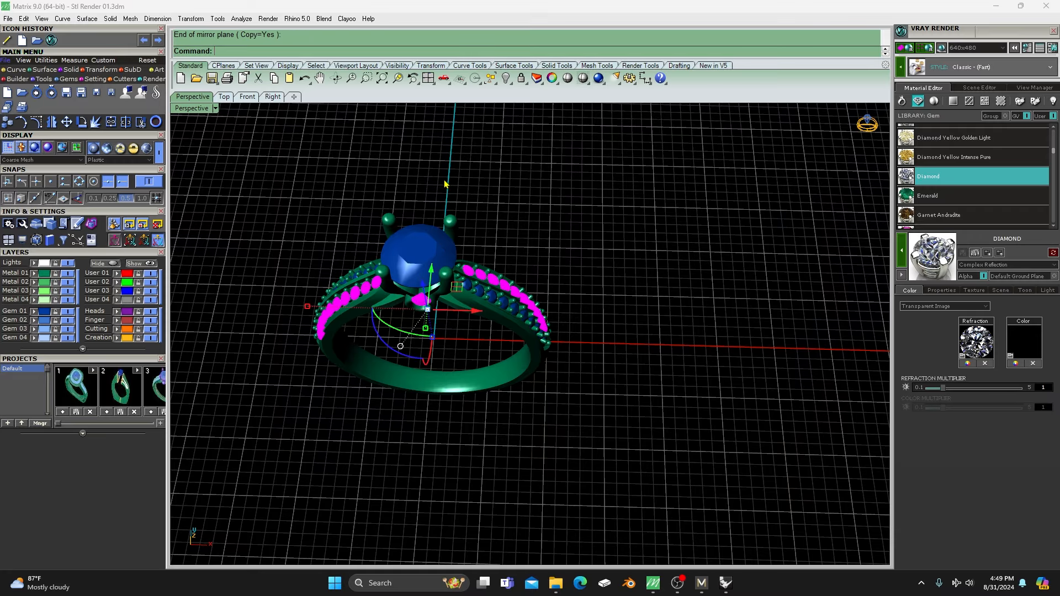
{"action": "left_click", "coordinate": [508, 213]}
Step: Delete one of the two overlapping gems in the bezel below the head on the ring's -Y side
{"action": "right_click_drag", "start_coordinate": [589, 473], "coordinate": [401, 346]}
{"action": "scroll", "coordinate": [427, 294], "scroll_direction": "up", "scroll_amount": 3}
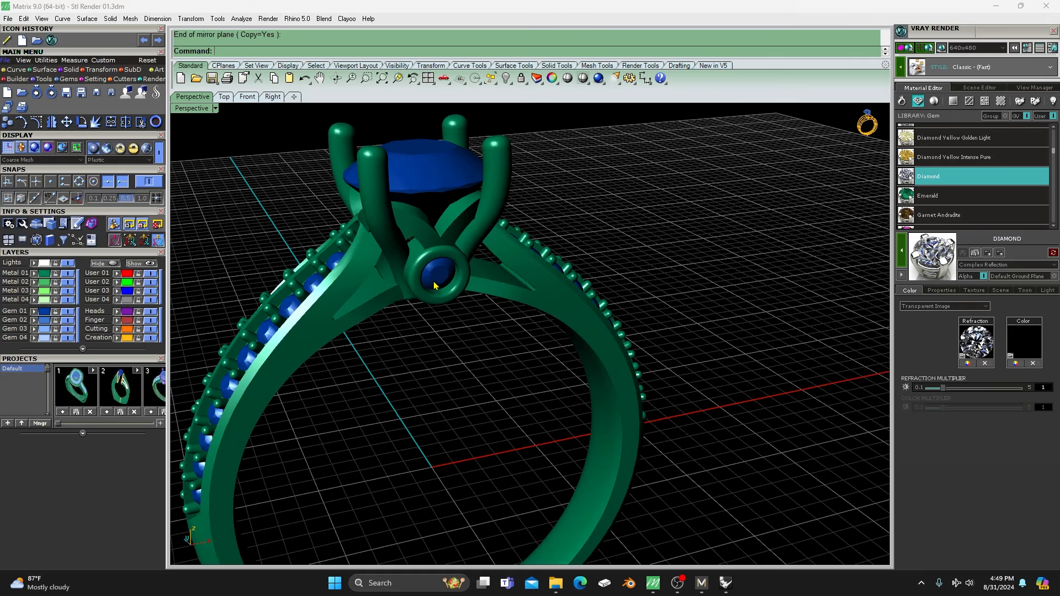
{"action": "left_click", "coordinate": [450, 288]}
{"action": "left_click", "coordinate": [463, 311]}
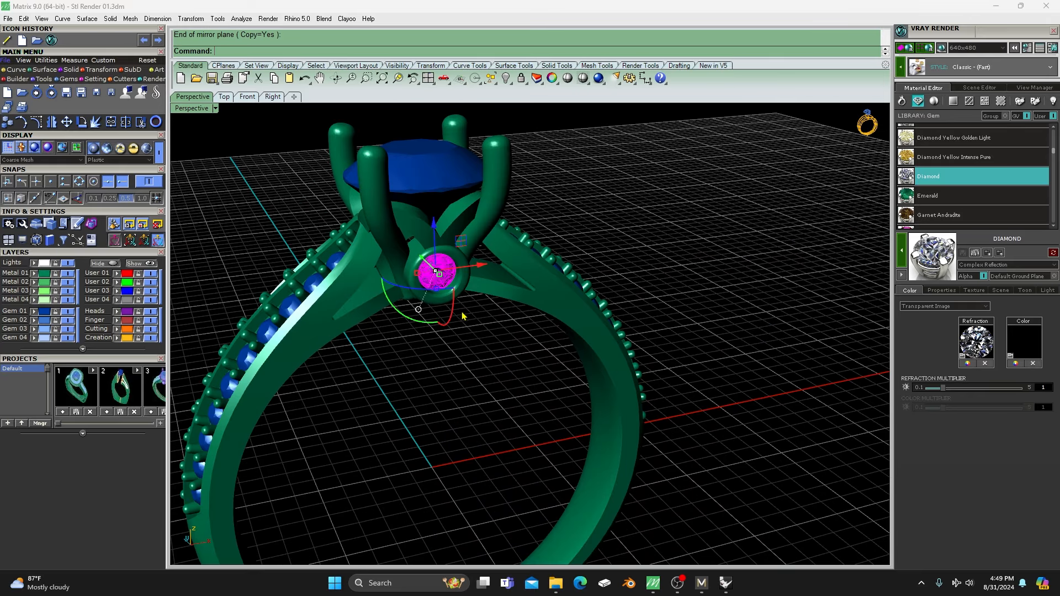
{"action": "key", "text": "Delete"}
Step: Mirror the remaining bezel gem across the X axis from 0,0,0 to the ring's +Y side
{"action": "left_click", "coordinate": [437, 287]}
{"action": "scroll", "coordinate": [503, 321], "scroll_direction": "down", "scroll_amount": 3}
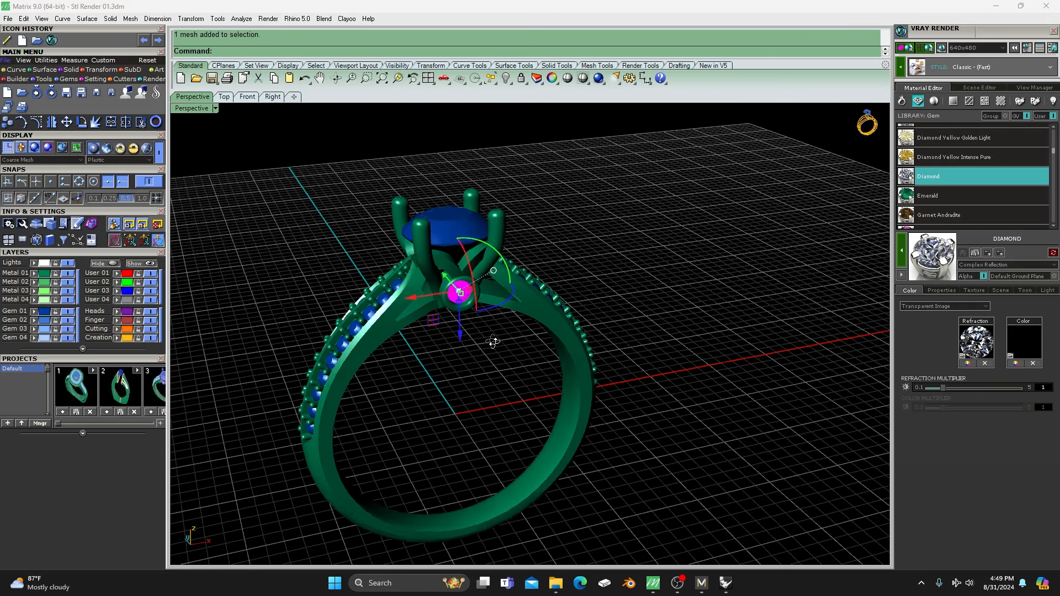
{"action": "right_click_drag", "start_coordinate": [503, 322], "coordinate": [361, 330]}
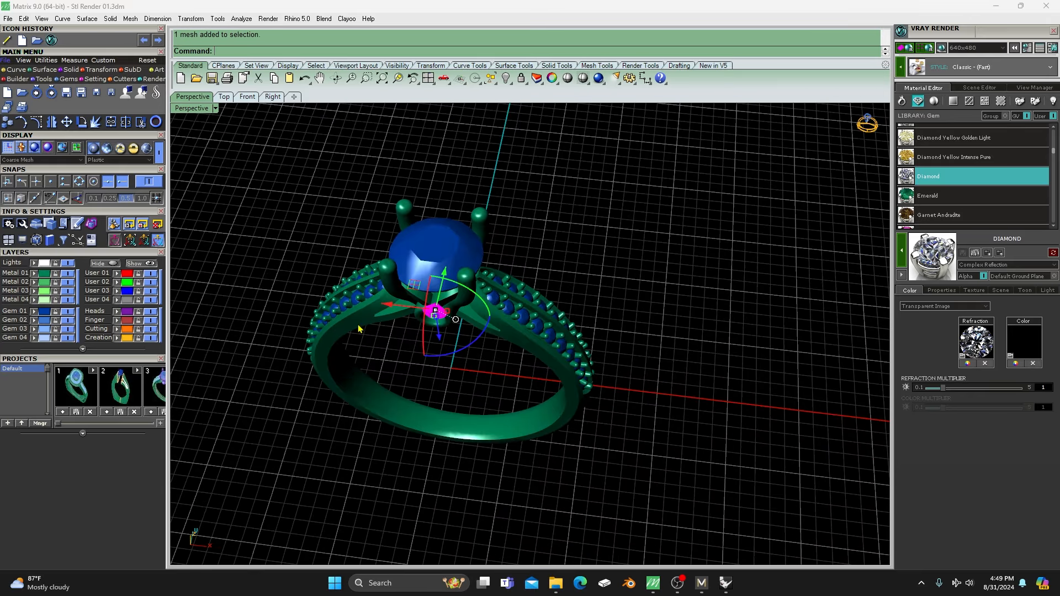
{"action": "left_click", "coordinate": [51, 121]}
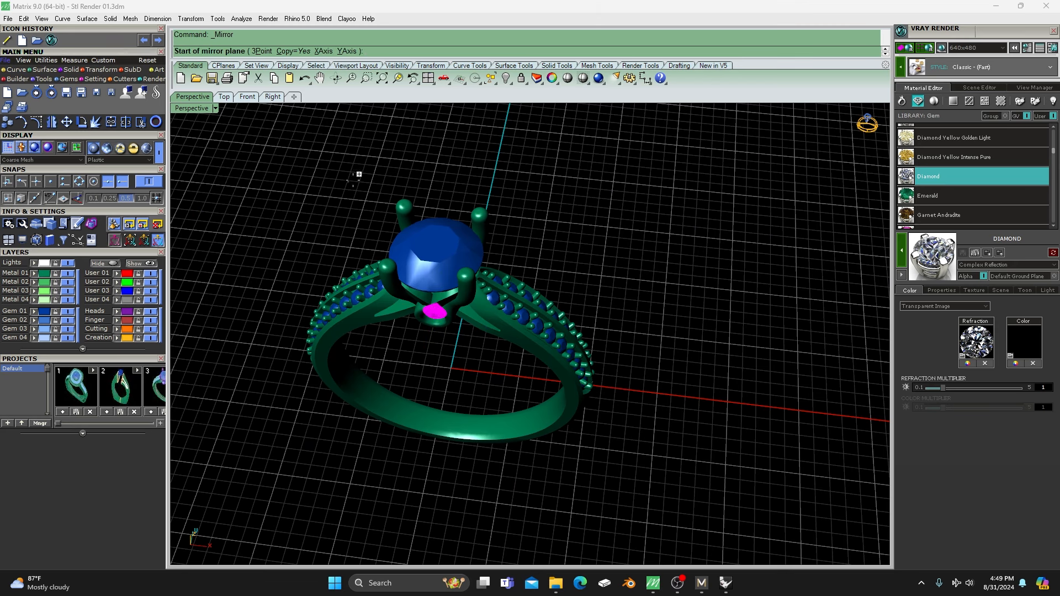
{"action": "type", "text": "0,0,0"}
{"action": "key", "text": "Return"}
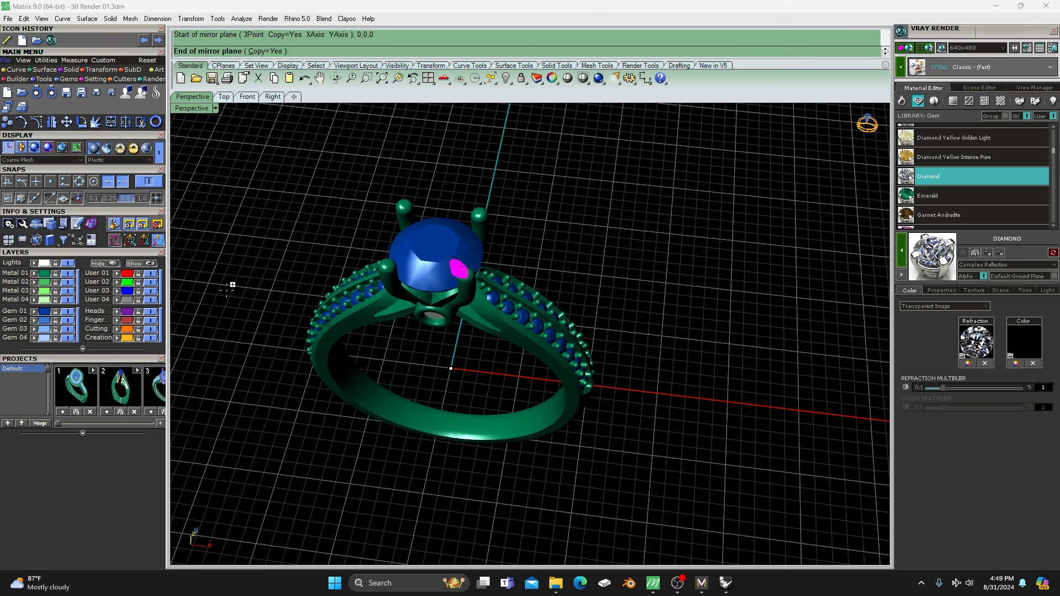
{"action": "left_click", "coordinate": [217, 314]}
{"action": "left_click", "coordinate": [535, 165]}
{"action": "right_click_drag", "start_coordinate": [596, 360], "coordinate": [472, 381]}
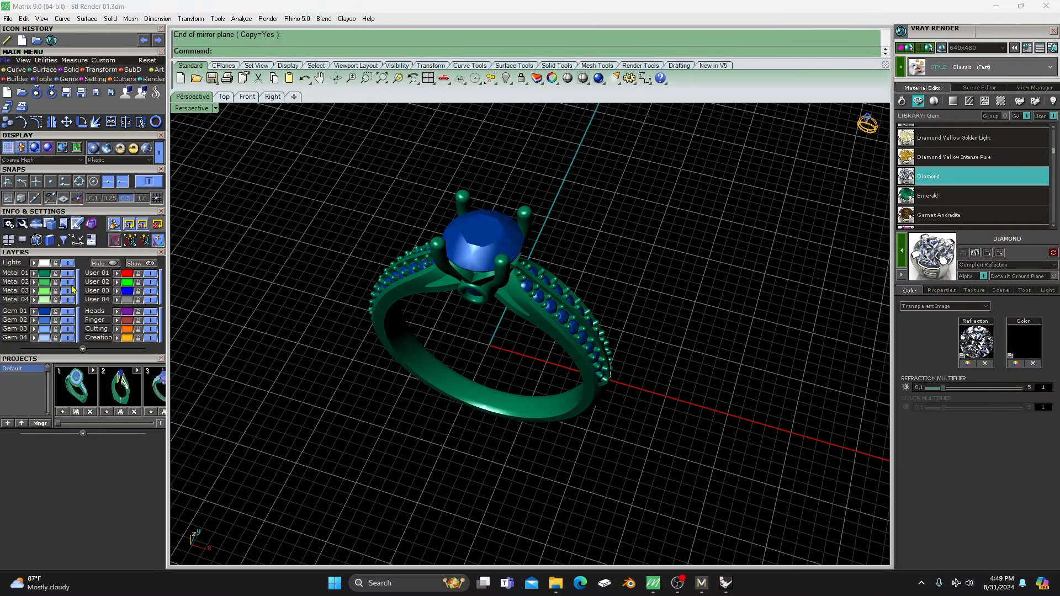
Step: Check which objects belong to the Metal 01 and Gem 01 layers by selecting each layer's contents in turn
{"action": "left_click", "coordinate": [45, 277]}
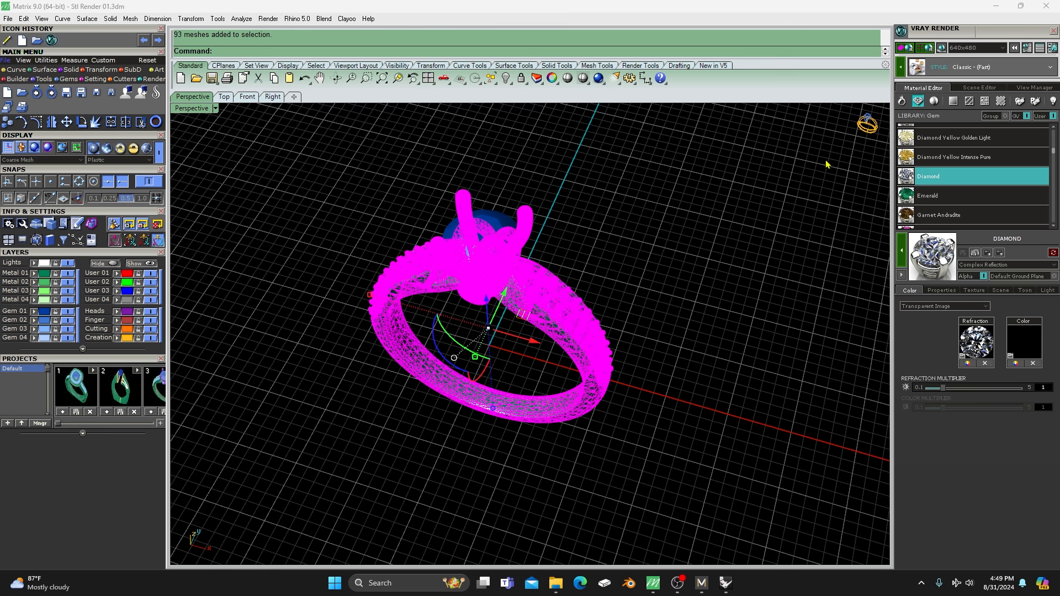
{"action": "left_click", "coordinate": [748, 216]}
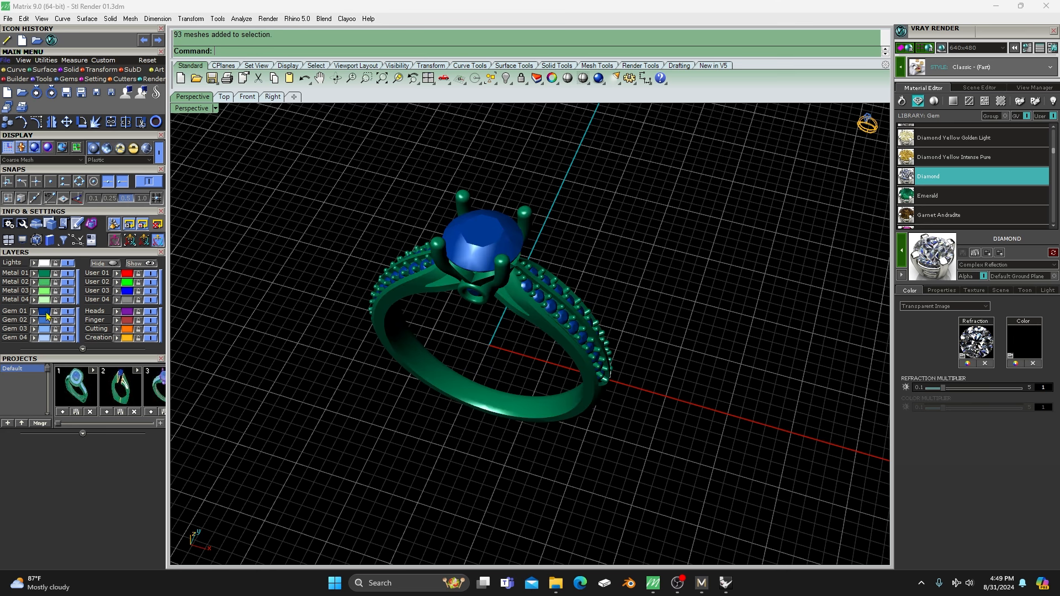
{"action": "left_click", "coordinate": [47, 313]}
{"action": "left_click", "coordinate": [767, 205]}
Step: Frame the ring at an angle and apply the Yellow Gold material to all objects on the Metal 01 layer
{"action": "right_click_drag", "start_coordinate": [746, 300], "coordinate": [673, 269]}
{"action": "scroll", "coordinate": [700, 257], "scroll_direction": "up", "scroll_amount": 6}
{"action": "scroll", "coordinate": [682, 260], "scroll_direction": "down", "scroll_amount": 4}
{"action": "scroll", "coordinate": [671, 282], "scroll_direction": "up", "scroll_amount": 3}
{"action": "scroll", "coordinate": [552, 370], "scroll_direction": "up", "scroll_amount": 5}
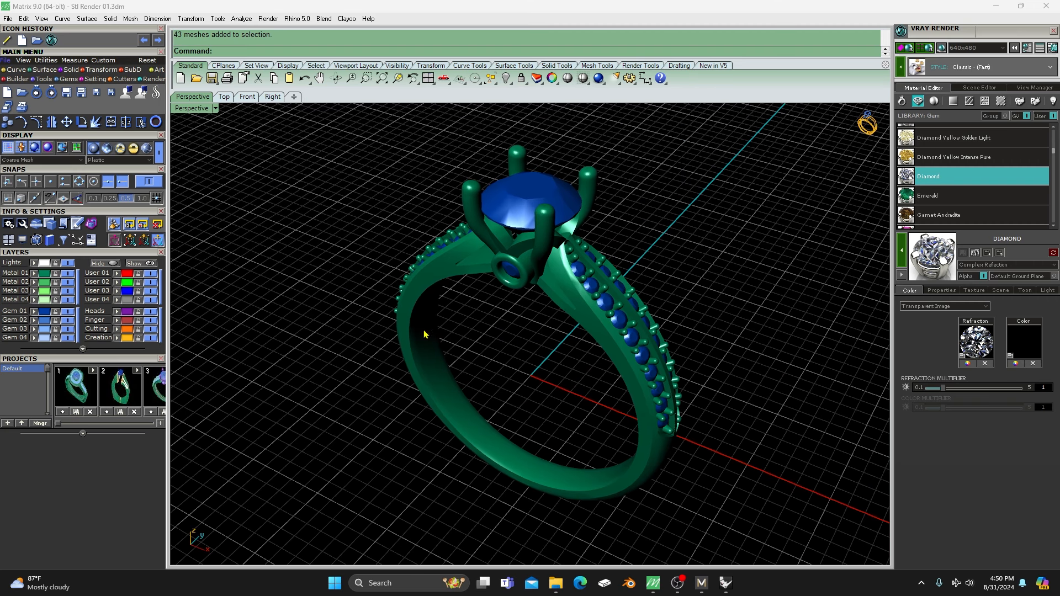
{"action": "left_click", "coordinate": [46, 273]}
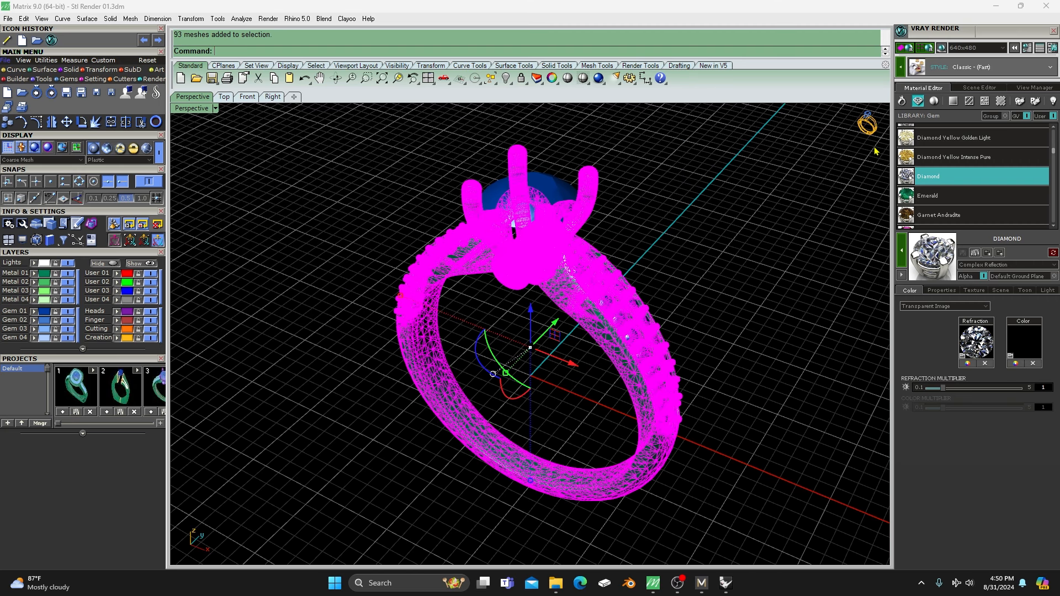
{"action": "left_click", "coordinate": [902, 100]}
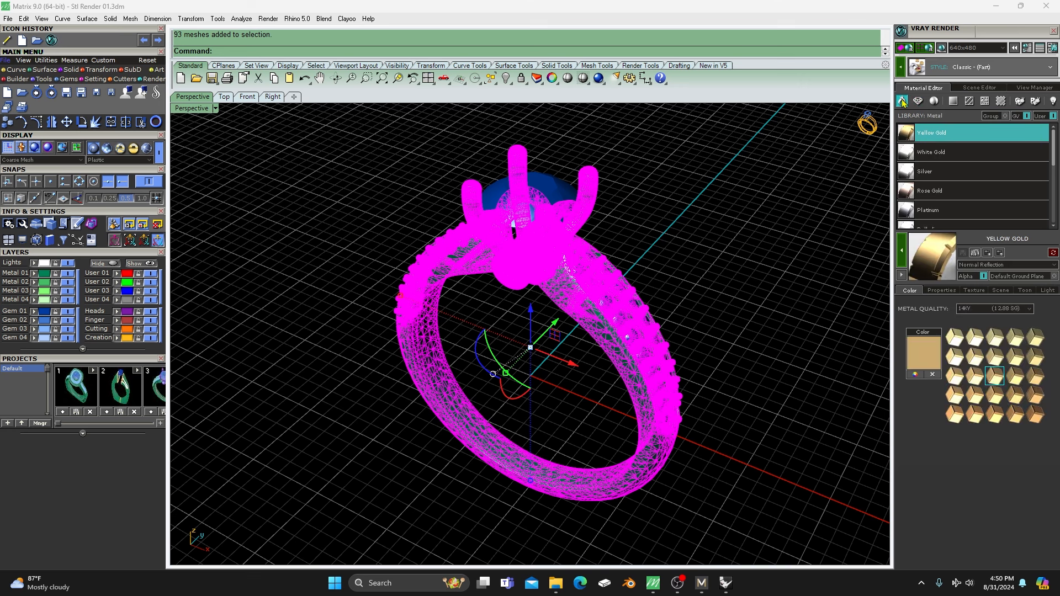
{"action": "left_click", "coordinate": [902, 251]}
{"action": "left_click", "coordinate": [700, 240]}
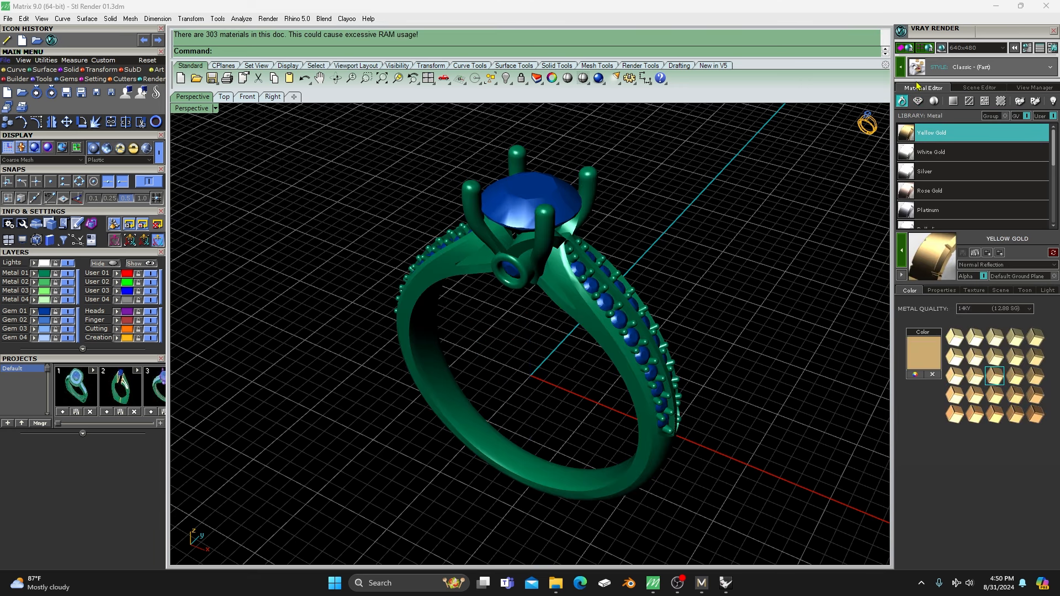
Step: Render the ring with V-Ray at 640x480, inspect the image at 200% and close the frame buffer
{"action": "left_click", "coordinate": [924, 48]}
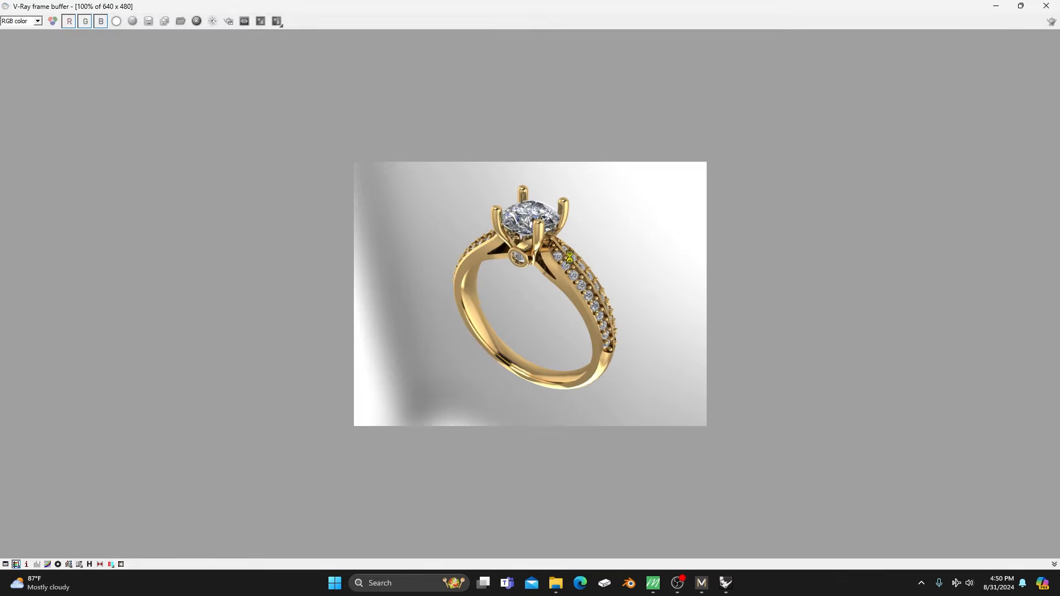
{"action": "scroll", "coordinate": [557, 291], "scroll_direction": "up", "scroll_amount": 2}
{"action": "scroll", "coordinate": [556, 291], "scroll_direction": "down", "scroll_amount": 1}
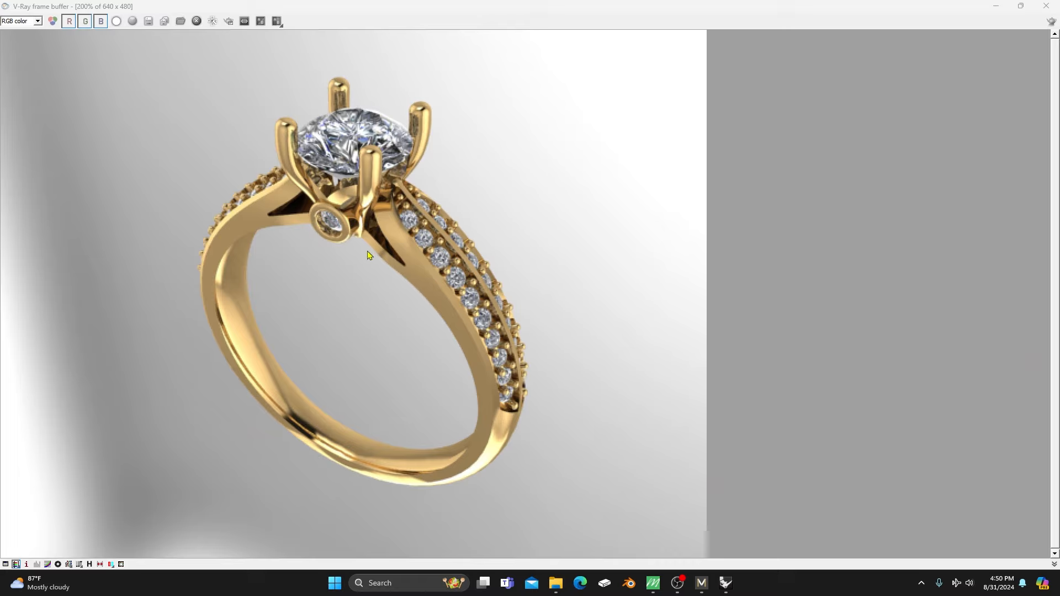
{"action": "scroll", "coordinate": [627, 234], "scroll_direction": "down", "scroll_amount": 1}
{"action": "scroll", "coordinate": [544, 281], "scroll_direction": "up", "scroll_amount": 1}
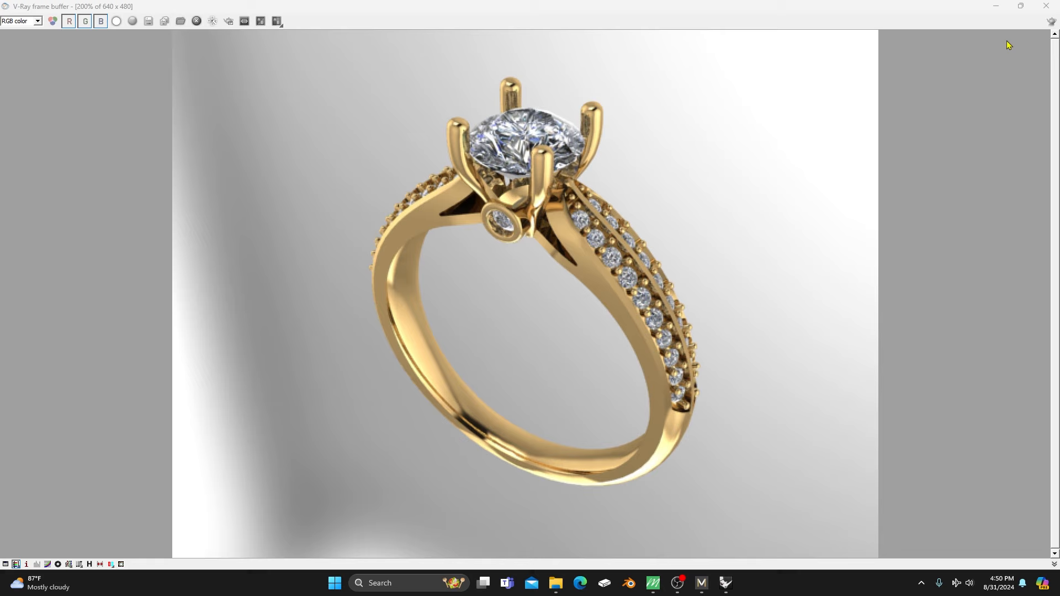
{"action": "left_click", "coordinate": [1047, 7]}
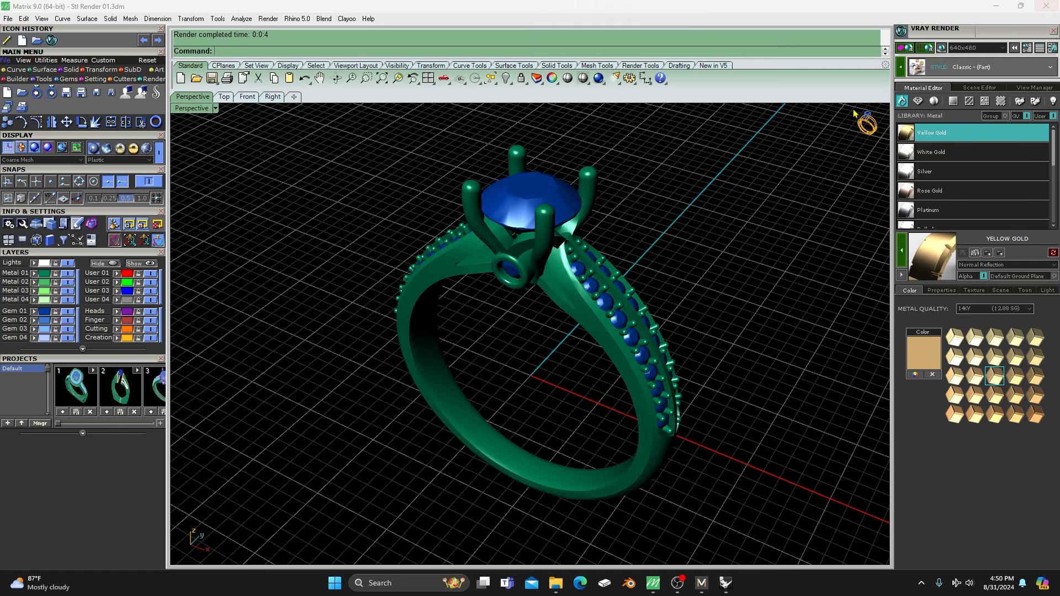
Step: Switch to MatrixGold and maximize the Perspective viewport with the ring at a matching angle
{"action": "left_click", "coordinate": [701, 582]}
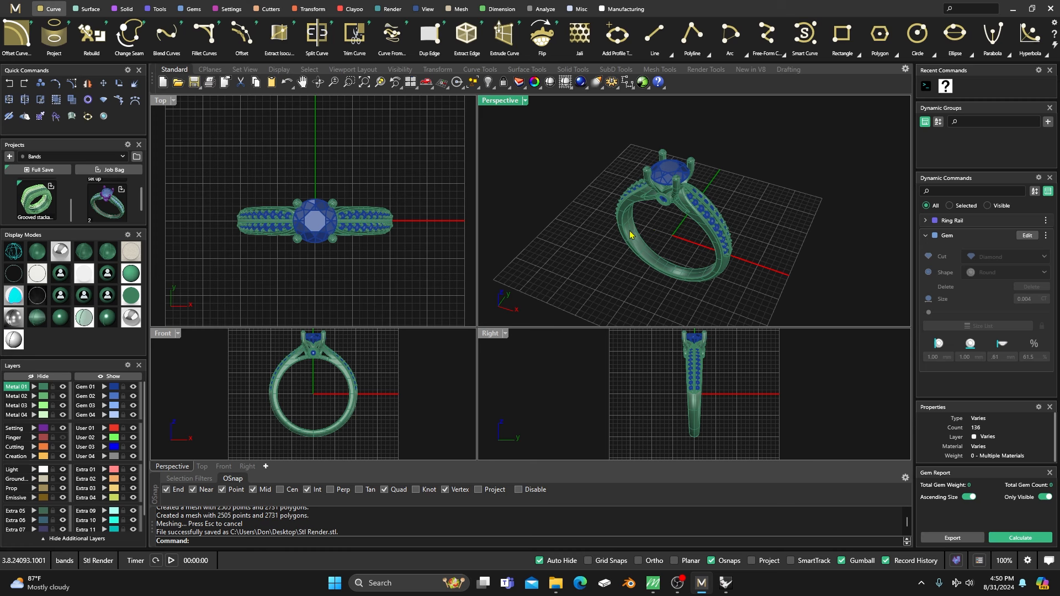
{"action": "scroll", "coordinate": [674, 223], "scroll_direction": "up", "scroll_amount": 2}
{"action": "right_click_drag", "start_coordinate": [688, 239], "coordinate": [664, 221]}
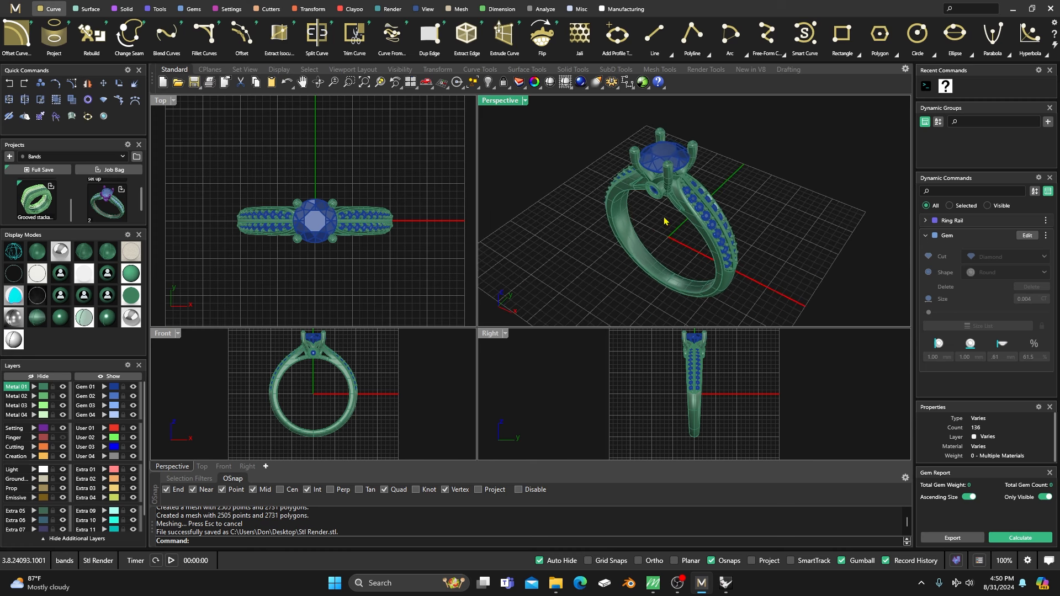
{"action": "double_click", "coordinate": [496, 101]}
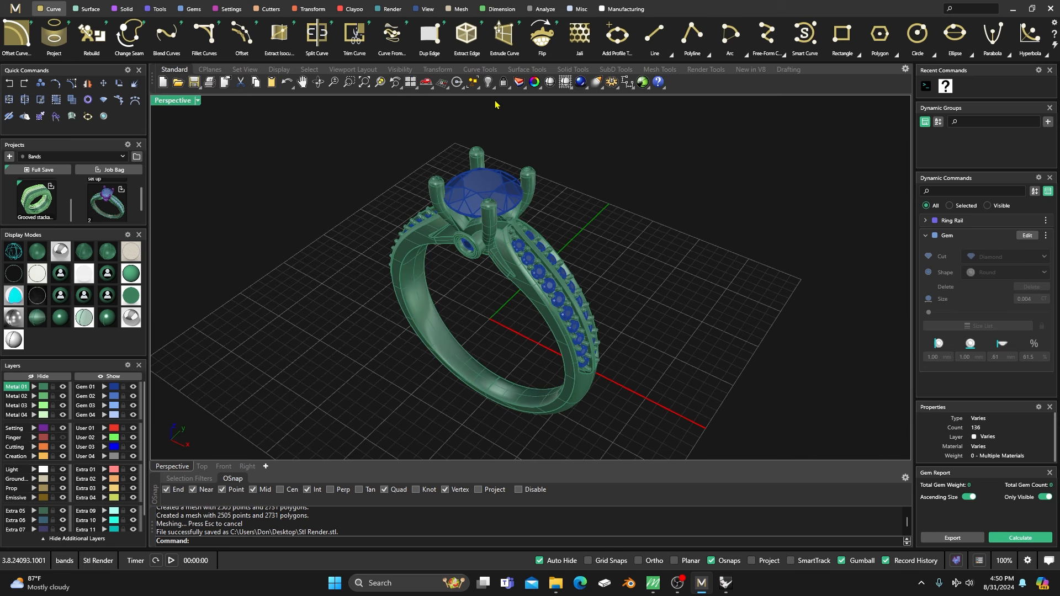
Step: Open Render Studio and set the Perspective viewport to Raytraced display
{"action": "left_click", "coordinate": [104, 116]}
{"action": "left_click", "coordinate": [198, 100]}
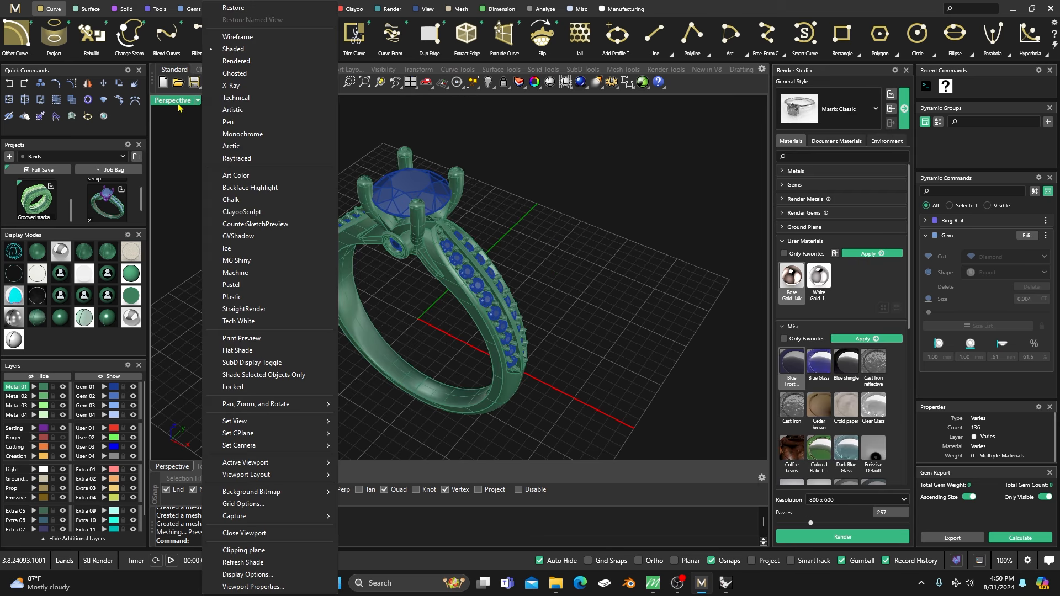
{"action": "left_click", "coordinate": [239, 161]}
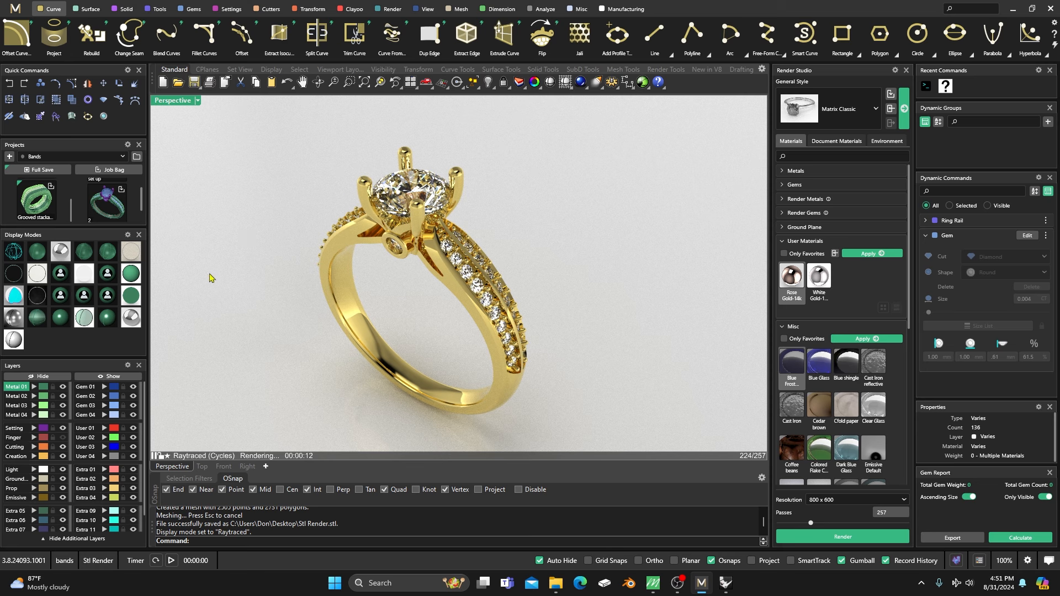
Step: Return the Perspective viewport to Shaded display and switch it back to Raytraced
{"action": "left_click", "coordinate": [37, 253]}
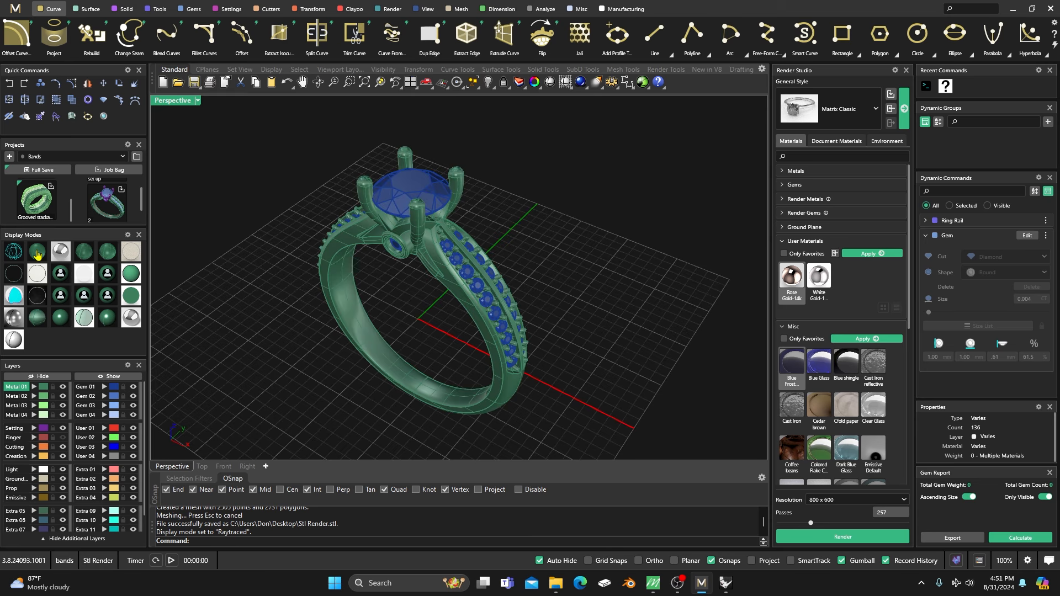
{"action": "left_click", "coordinate": [175, 102]}
{"action": "left_click", "coordinate": [237, 163]}
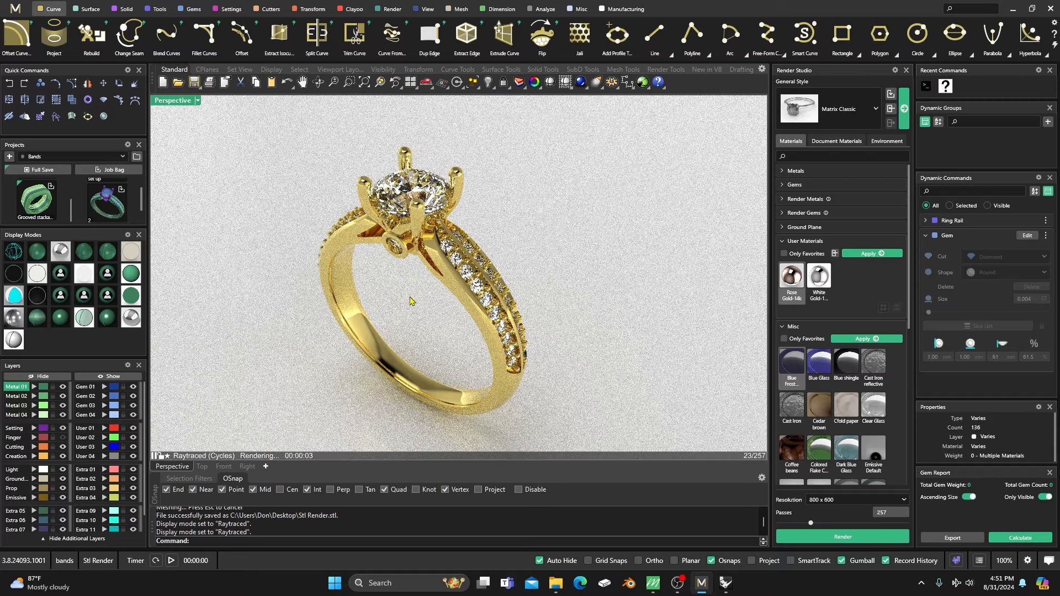
Step: Examine the raytraced ring from several angles and distances, including a side view of the shoulder gems
{"action": "right_click_drag", "start_coordinate": [408, 298], "coordinate": [461, 303]}
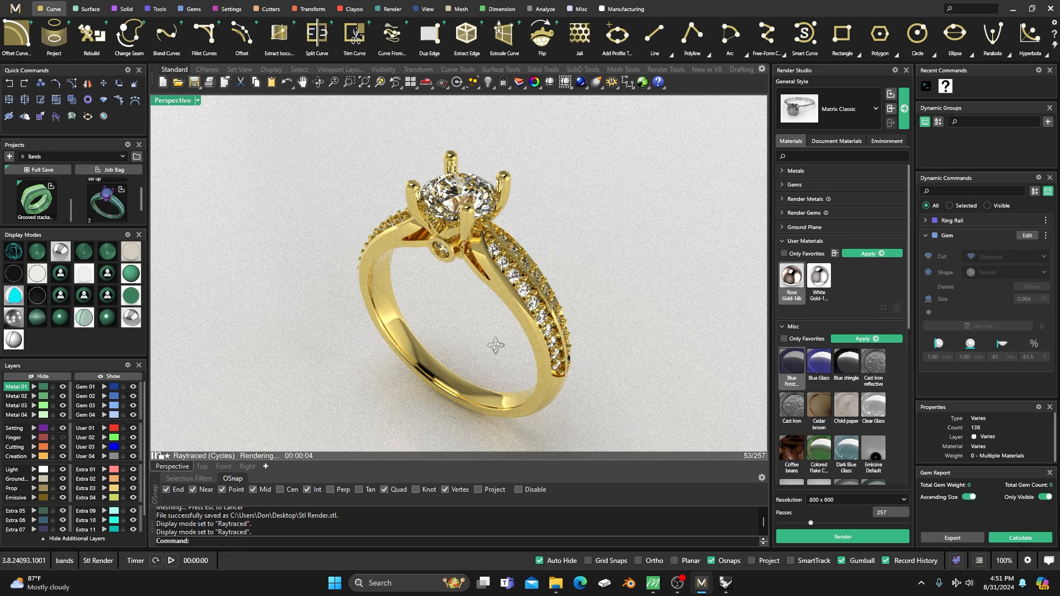
{"action": "right_click_drag", "start_coordinate": [496, 342], "coordinate": [422, 355]}
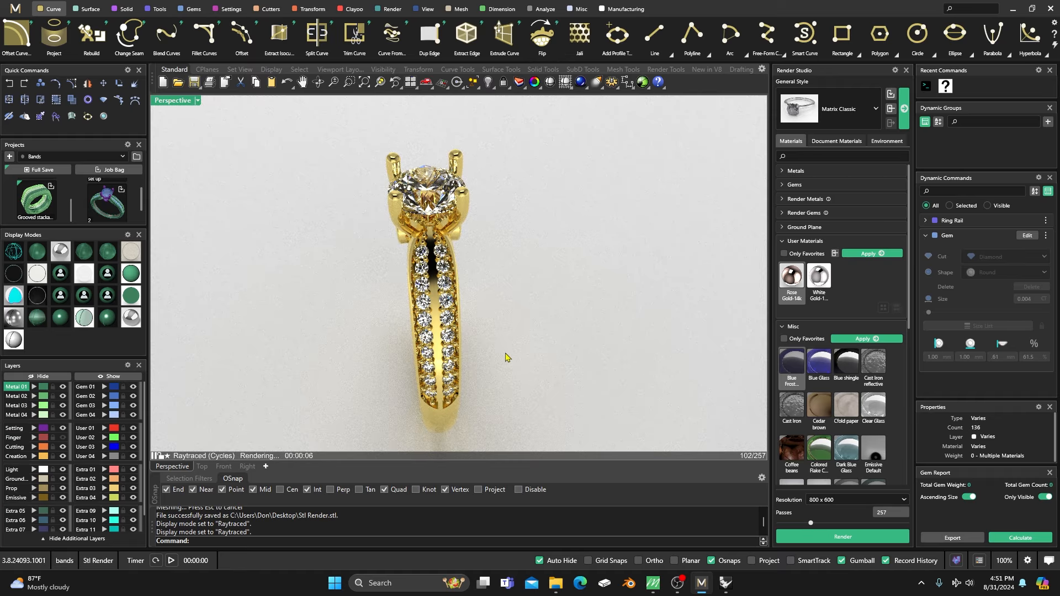
{"action": "right_click_drag", "start_coordinate": [505, 358], "coordinate": [594, 349]}
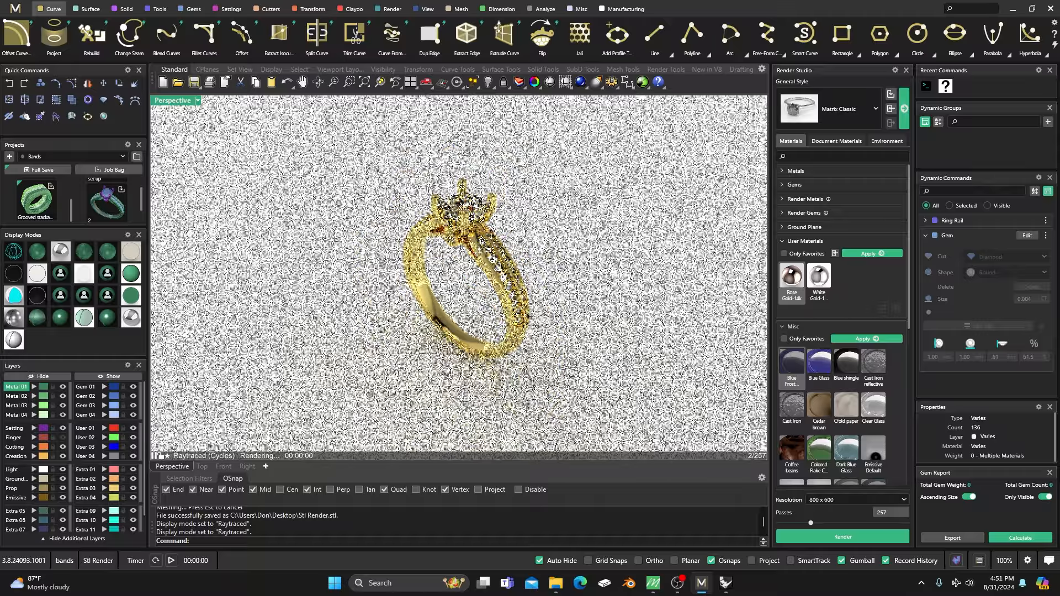
{"action": "right_click_drag", "start_coordinate": [480, 250], "coordinate": [478, 285]}
{"action": "scroll", "coordinate": [451, 324], "scroll_direction": "up", "scroll_amount": 3}
{"action": "scroll", "coordinate": [478, 285], "scroll_direction": "down", "scroll_amount": 2}
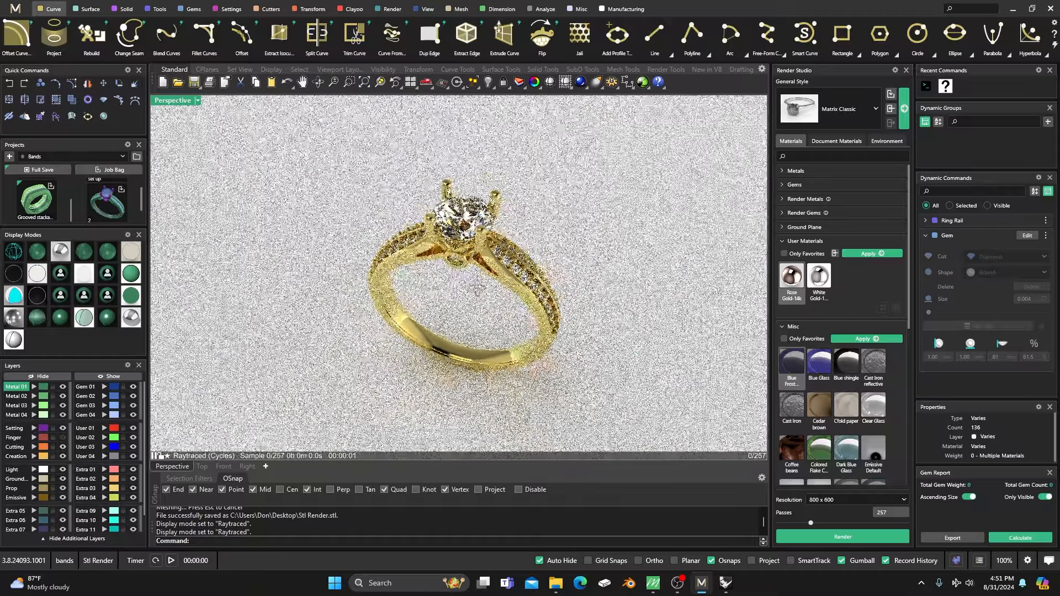
{"action": "scroll", "coordinate": [475, 285], "scroll_direction": "up", "scroll_amount": 4}
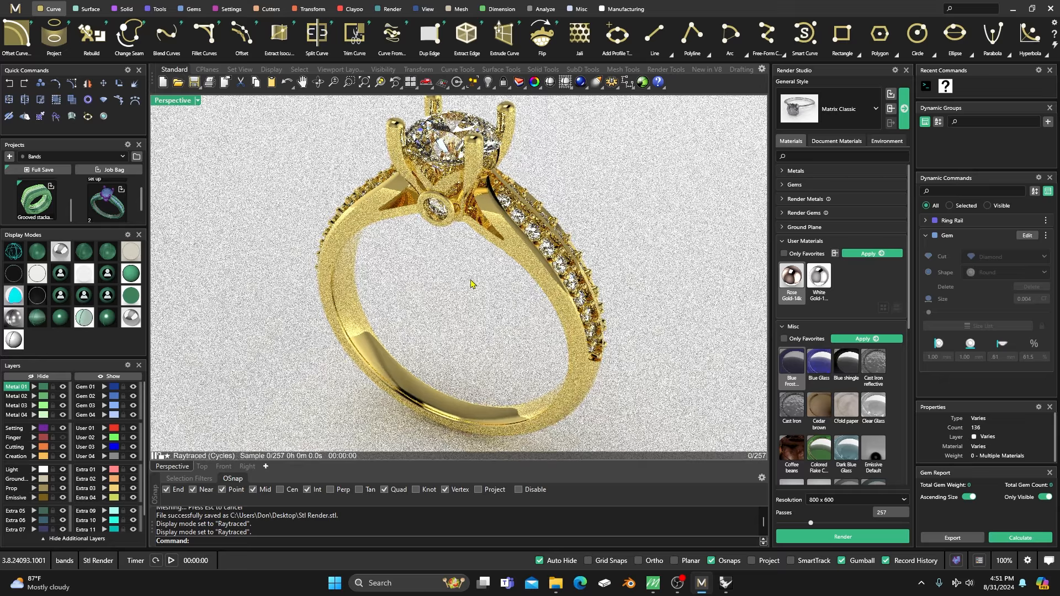
{"action": "right_click_drag", "start_coordinate": [471, 284], "coordinate": [473, 280]}
{"action": "scroll", "coordinate": [473, 279], "scroll_direction": "down", "scroll_amount": 2}
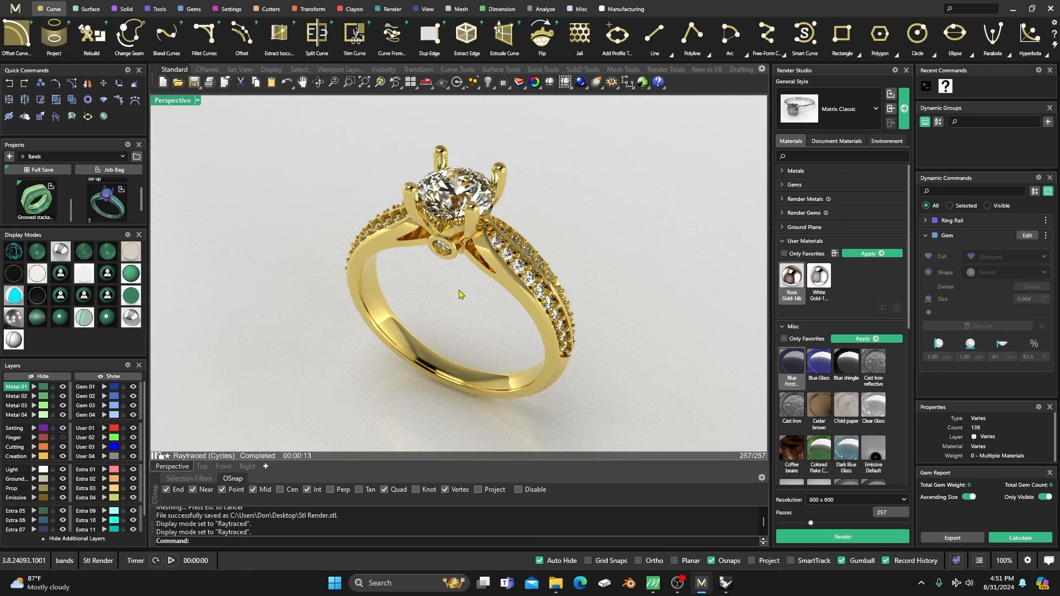
Step: List the materials in use in the document and open the object properties
{"action": "left_click", "coordinate": [823, 143]}
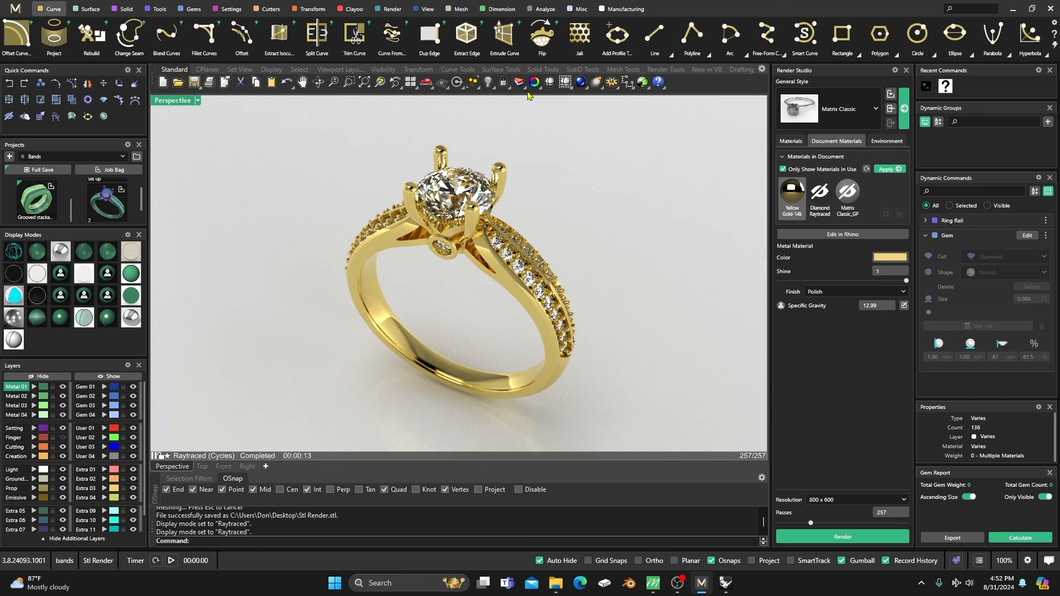
{"action": "left_click", "coordinate": [536, 85]}
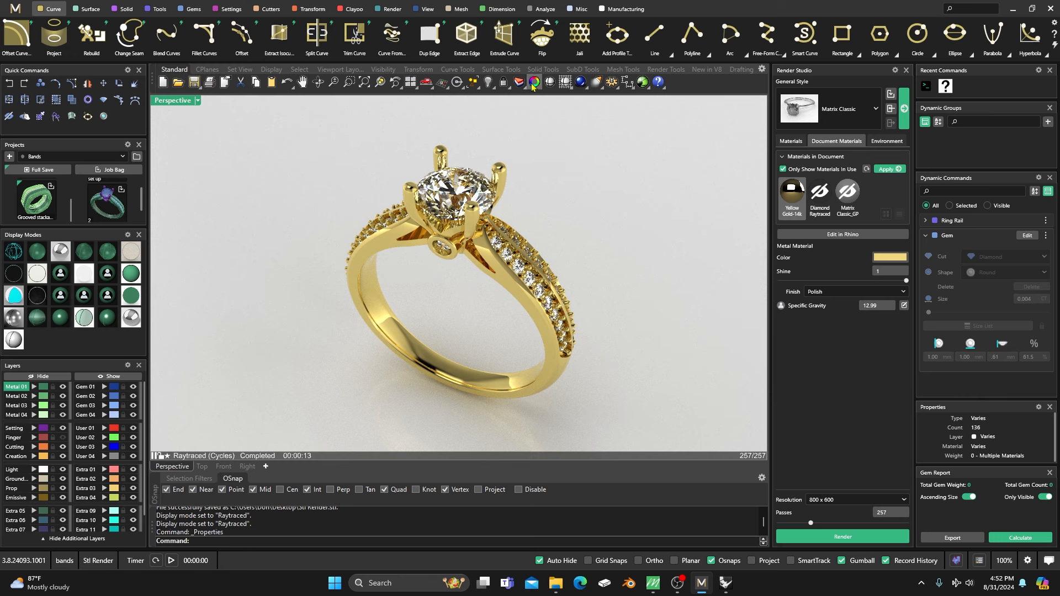